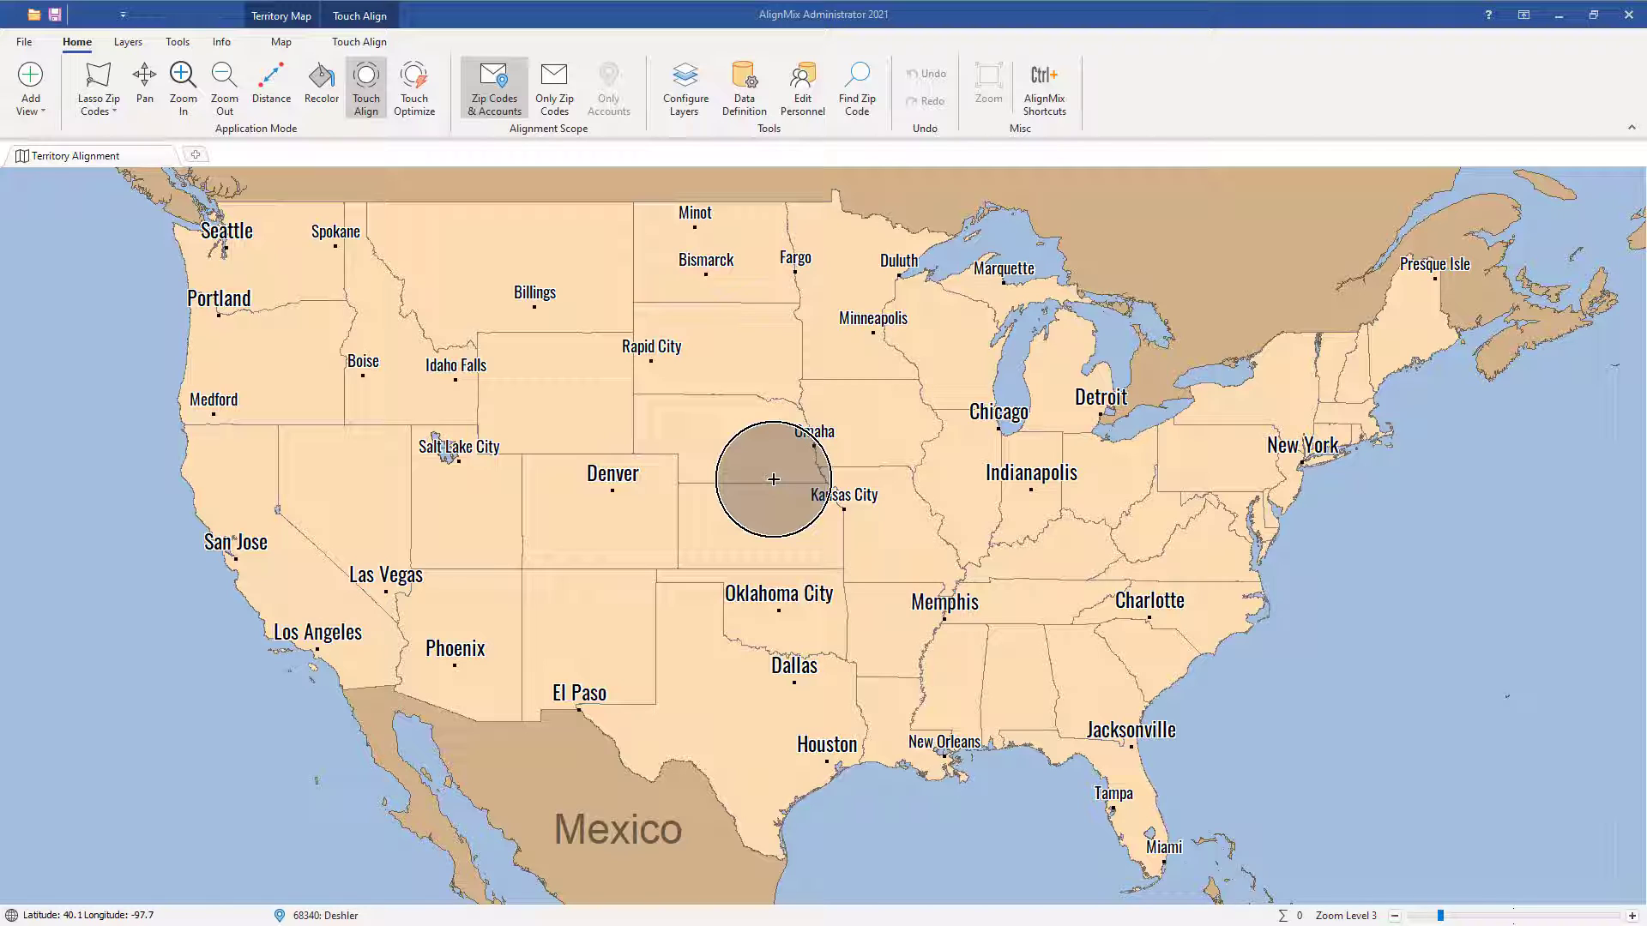
Review the files in the 2022 Demo Data folder, then return to the empty AlignMix map's File menu.
key("alt+Tab")
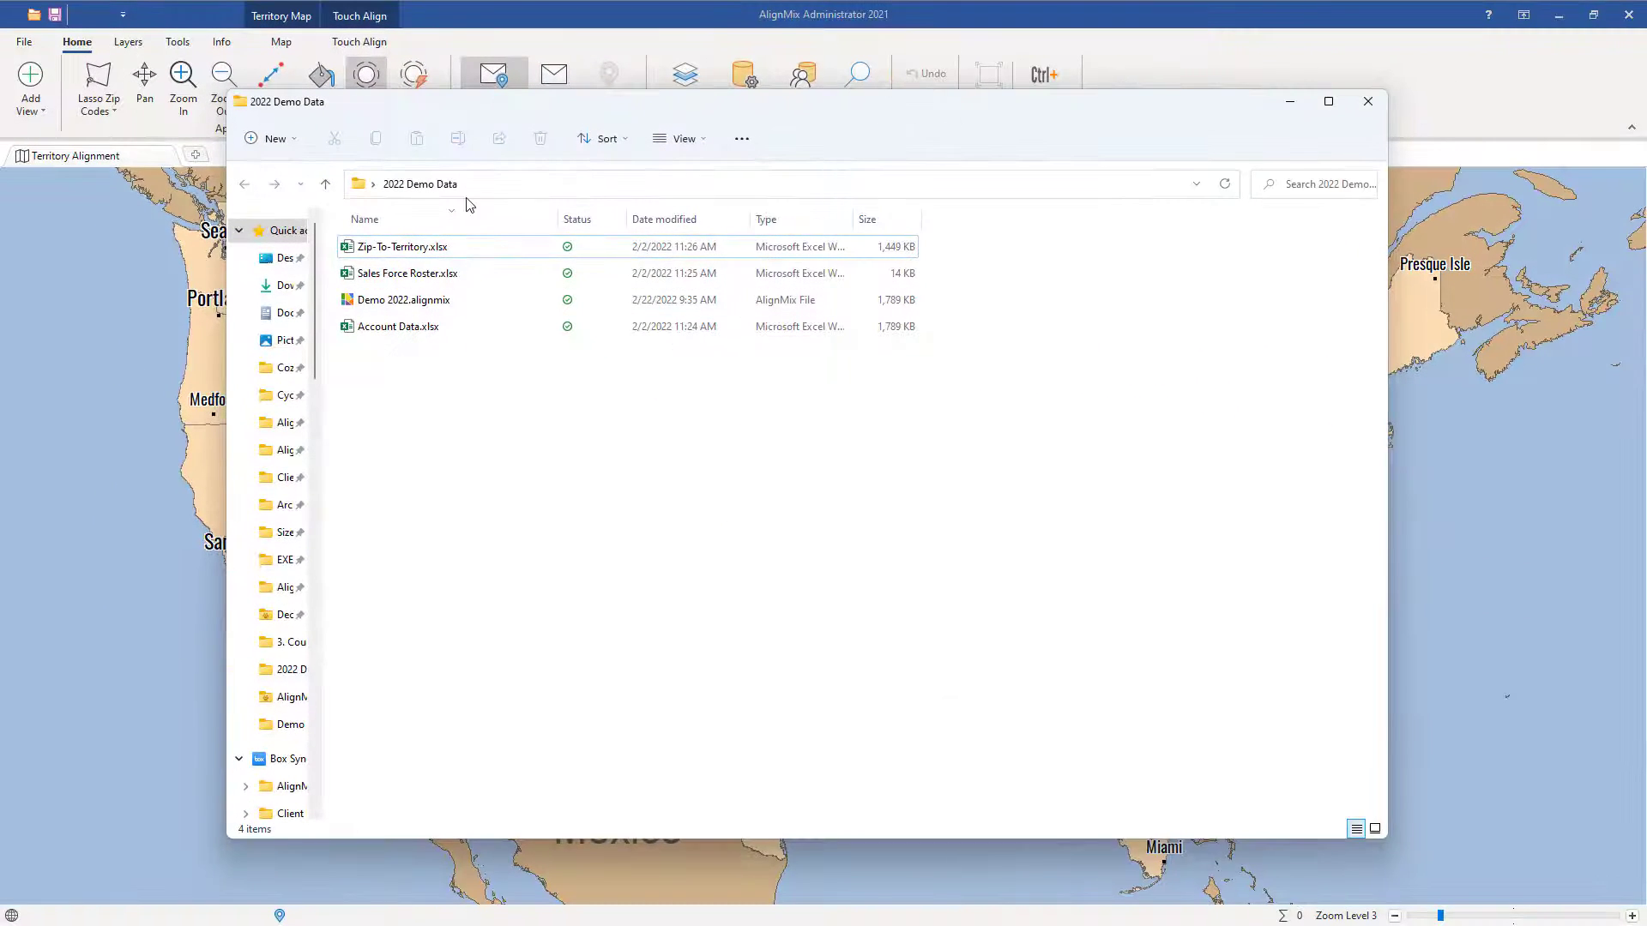
left_click(489, 19)
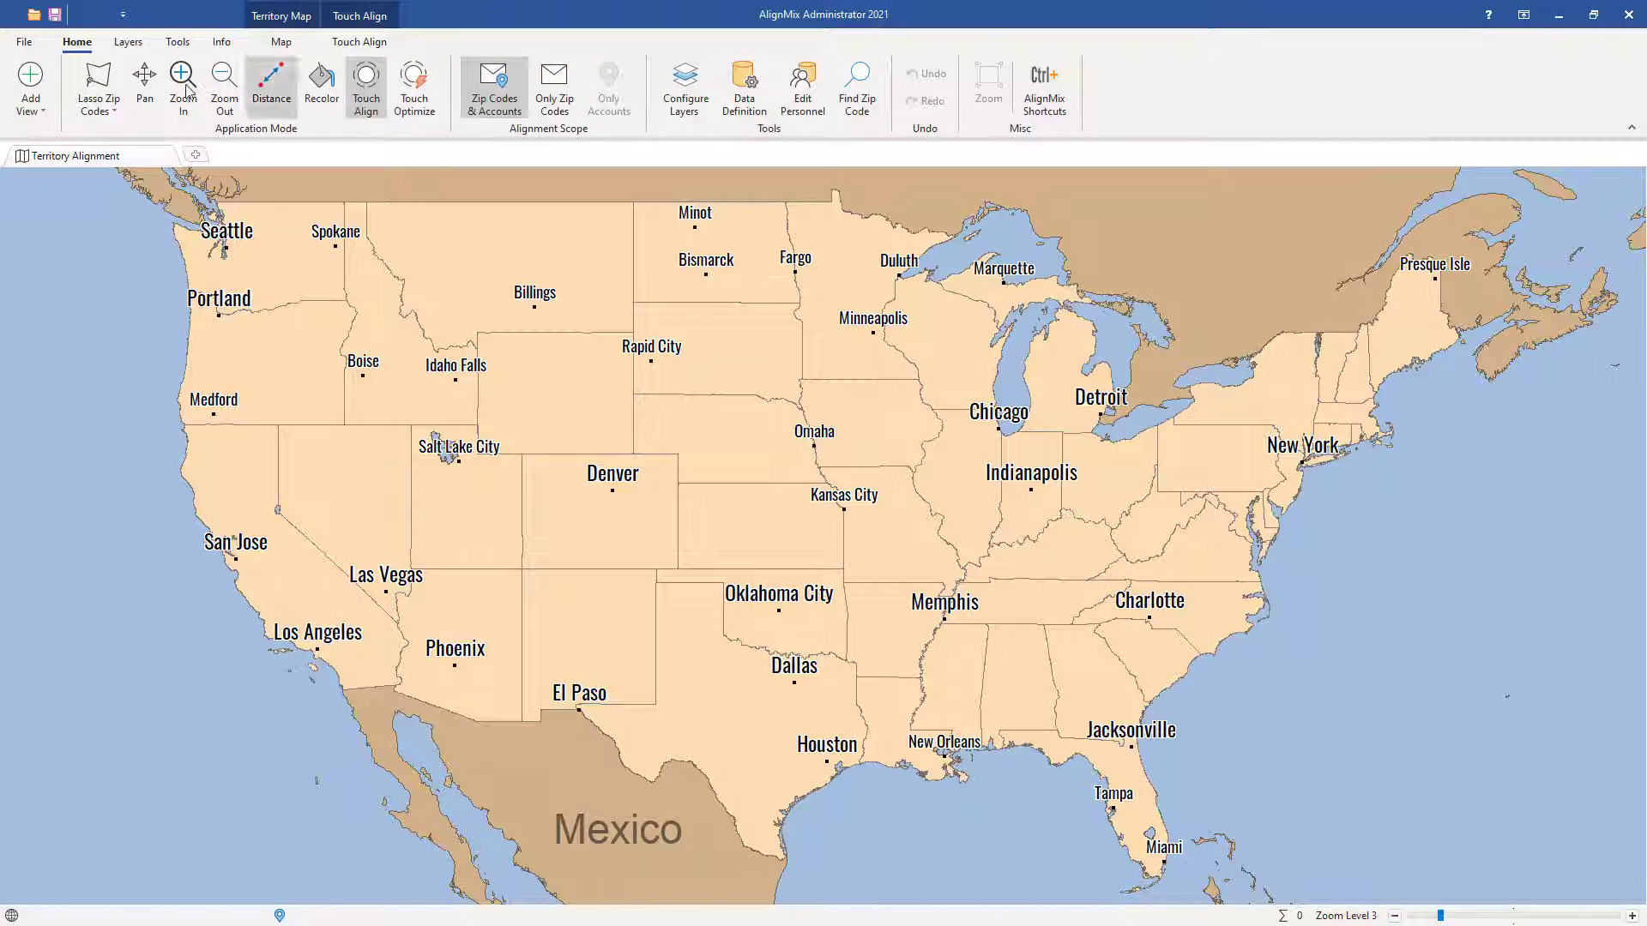
left_click(24, 41)
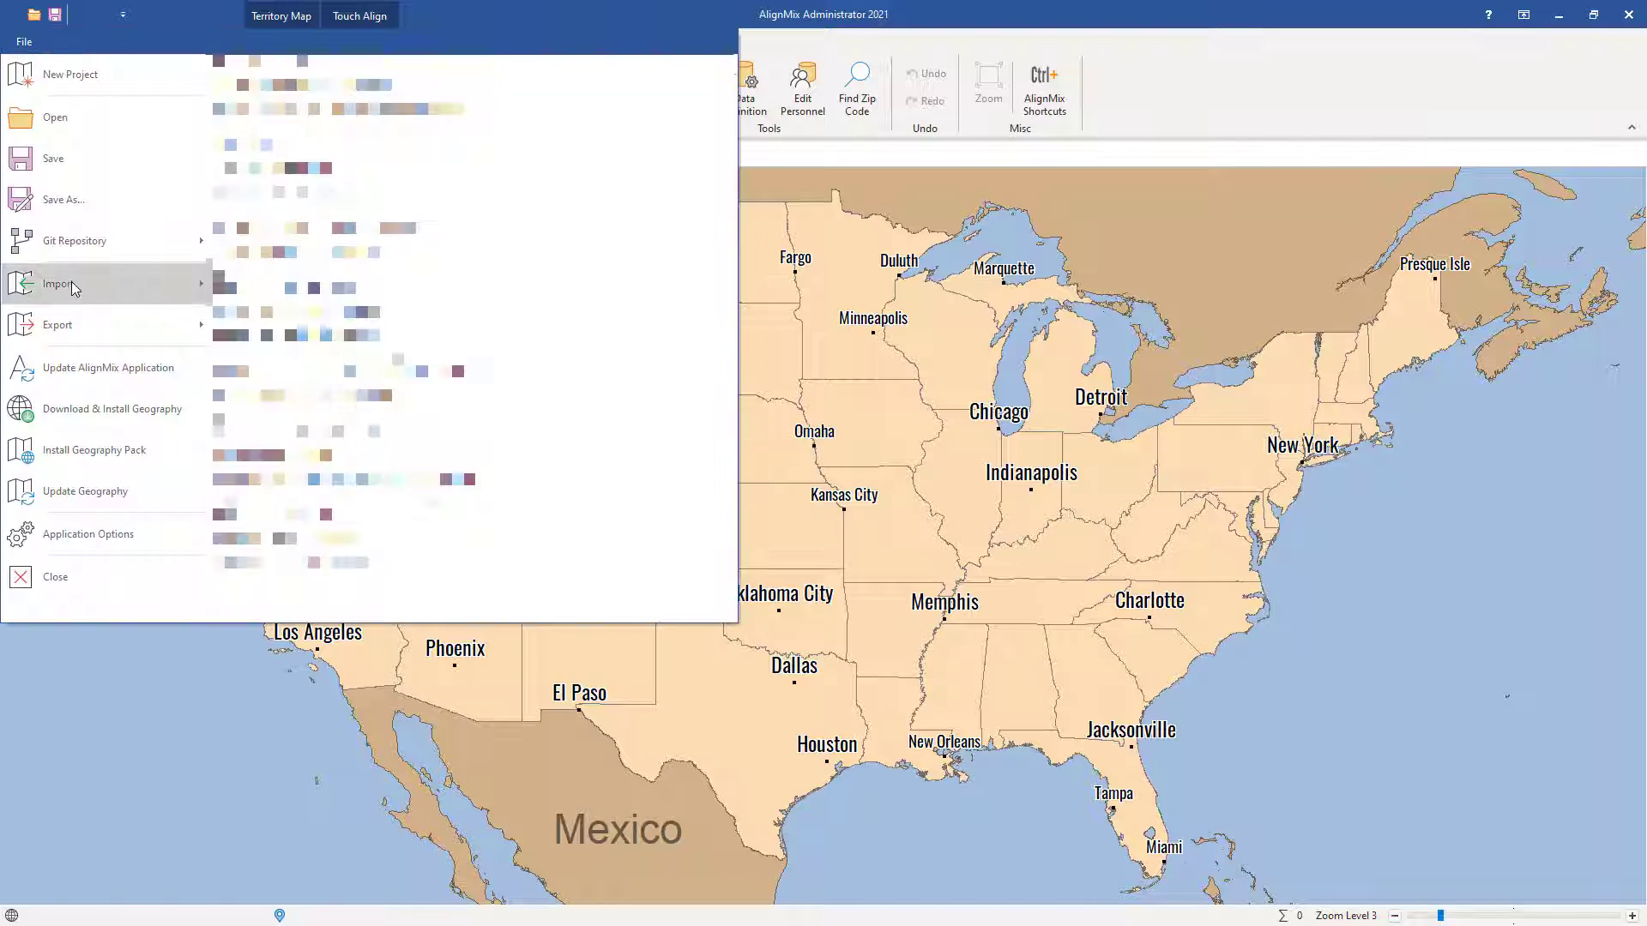
Import Excel data from Zip-To-Territory.xlsx in Desktop > 2022 Demo Data.
mouse_move(74, 288)
left_click(319, 86)
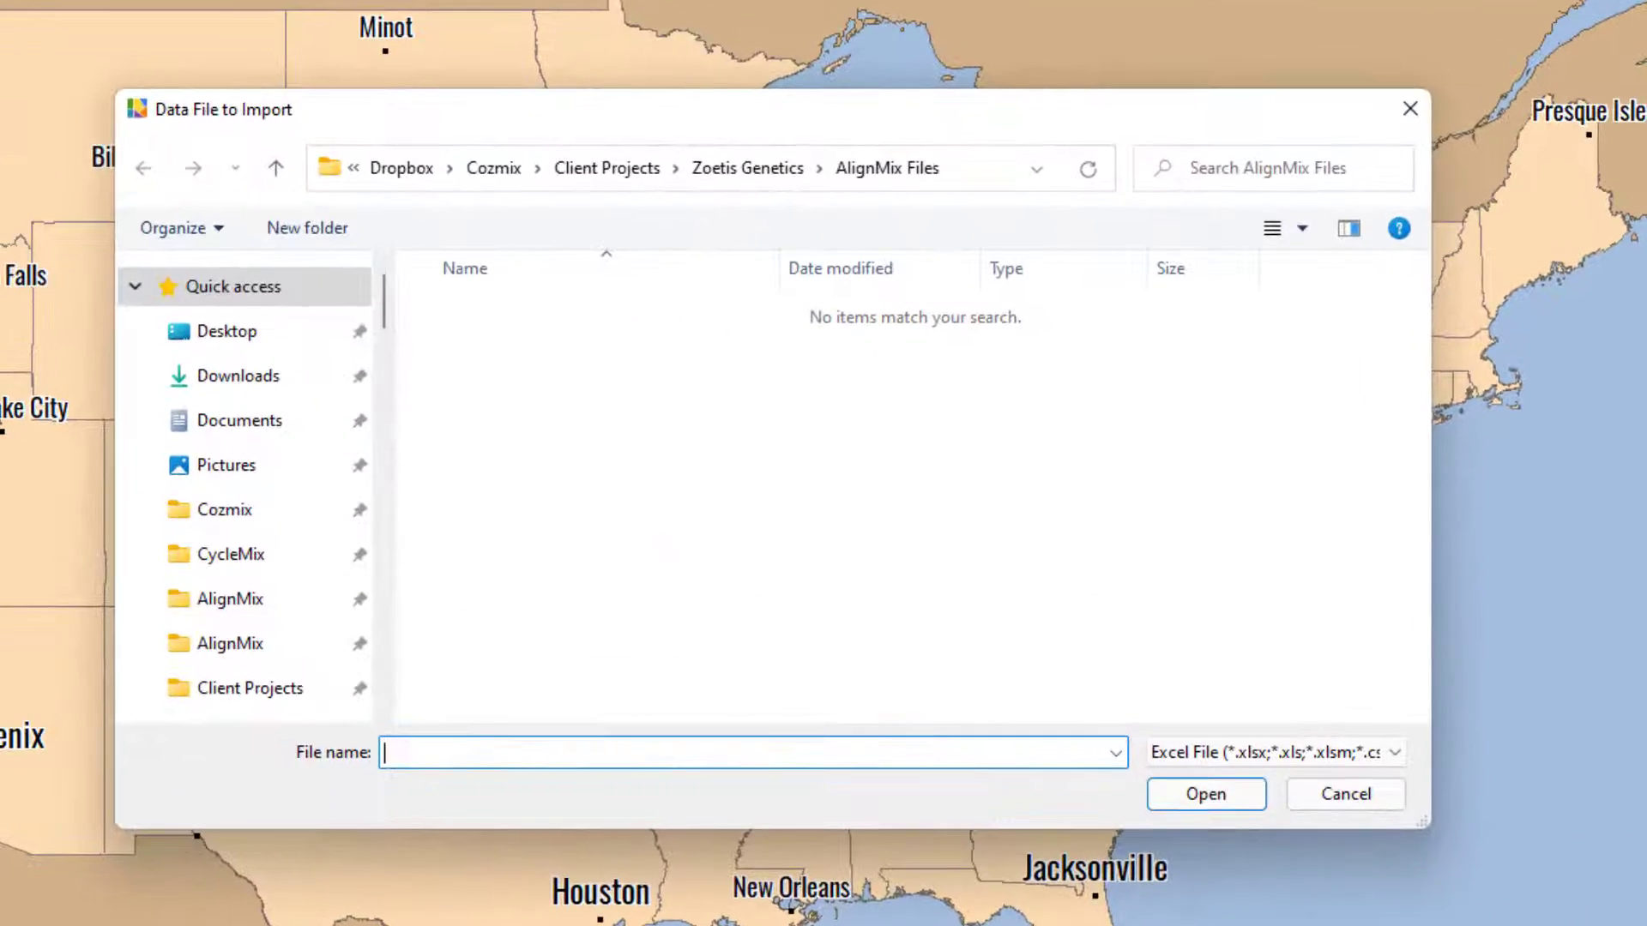
left_click(256, 335)
double_click(467, 318)
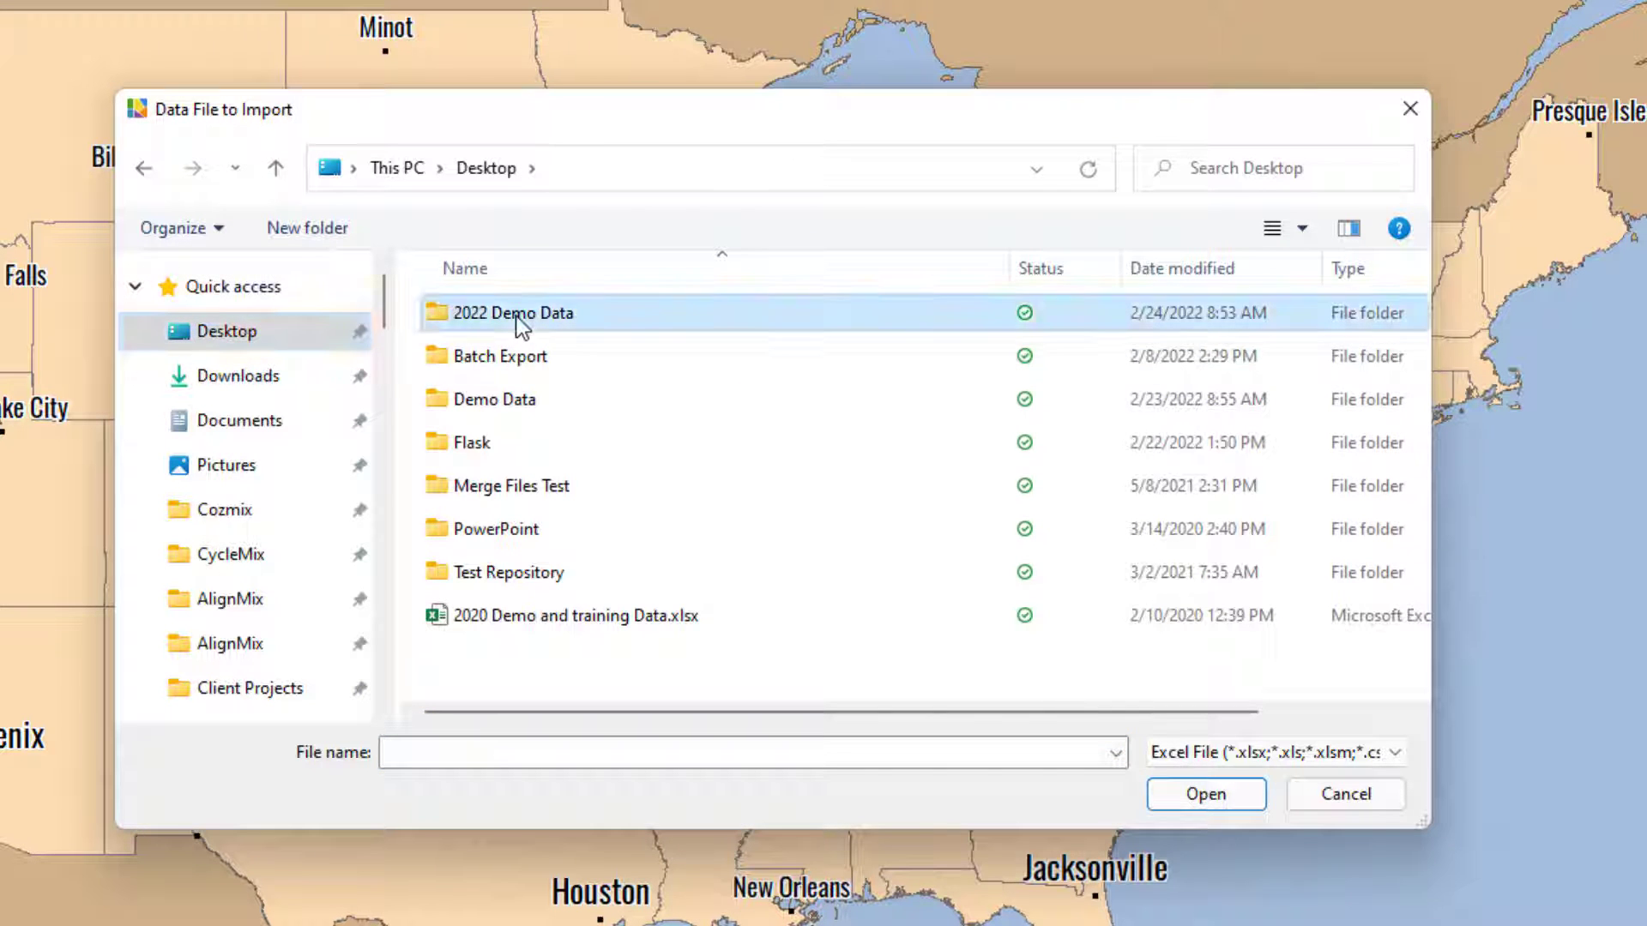
left_click(518, 408)
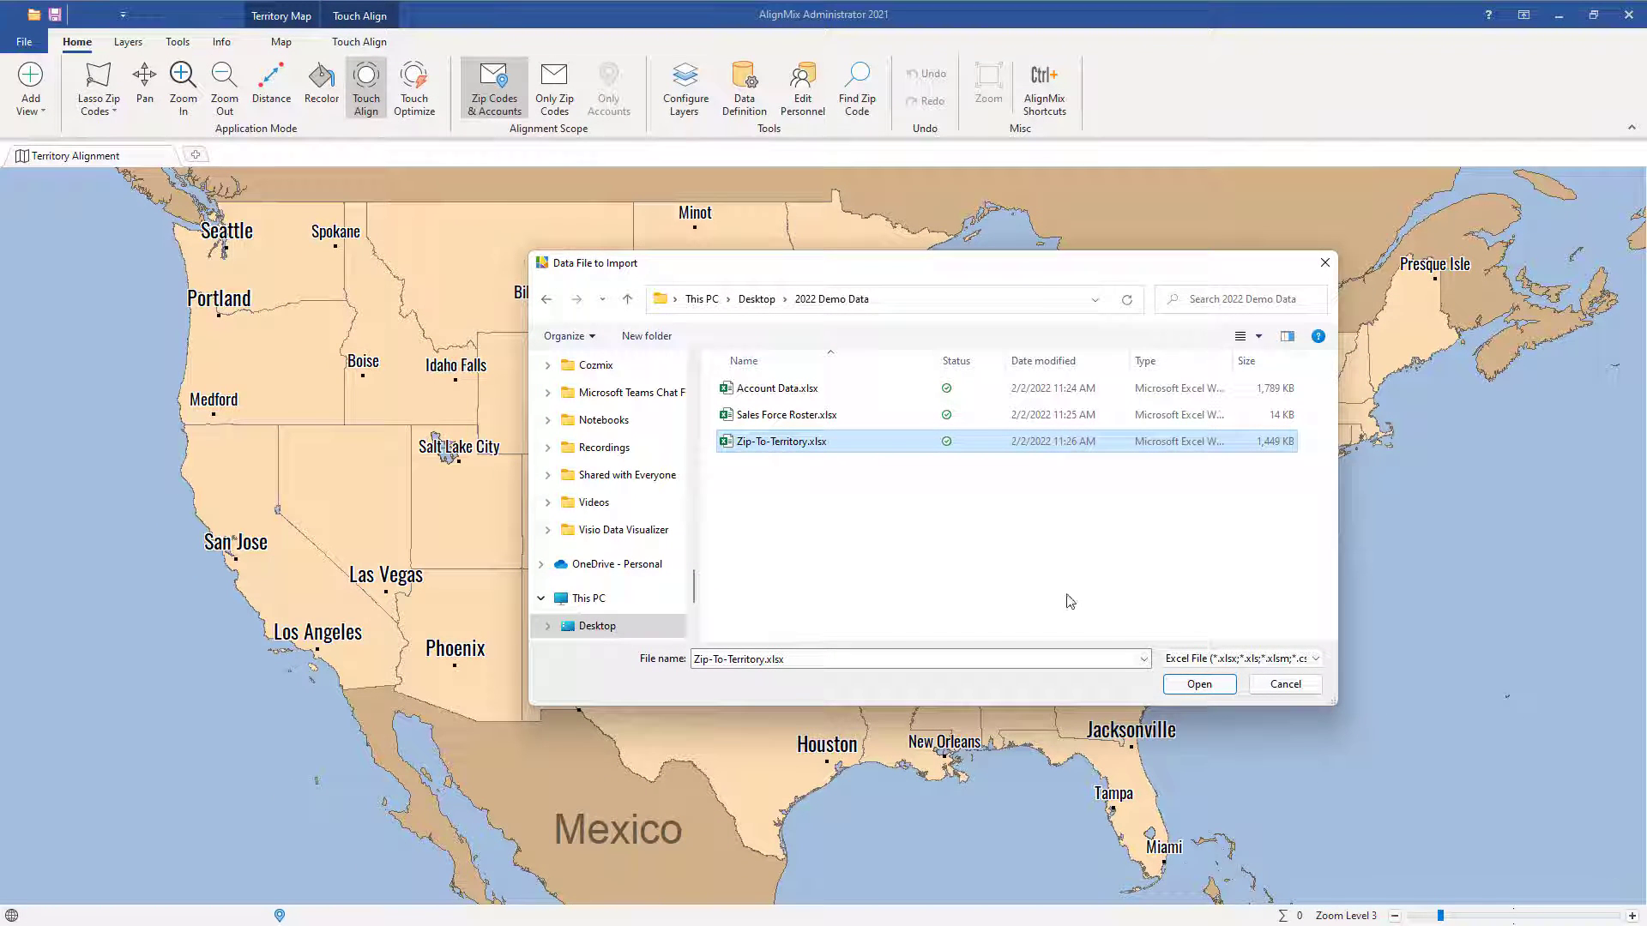
left_click(1212, 686)
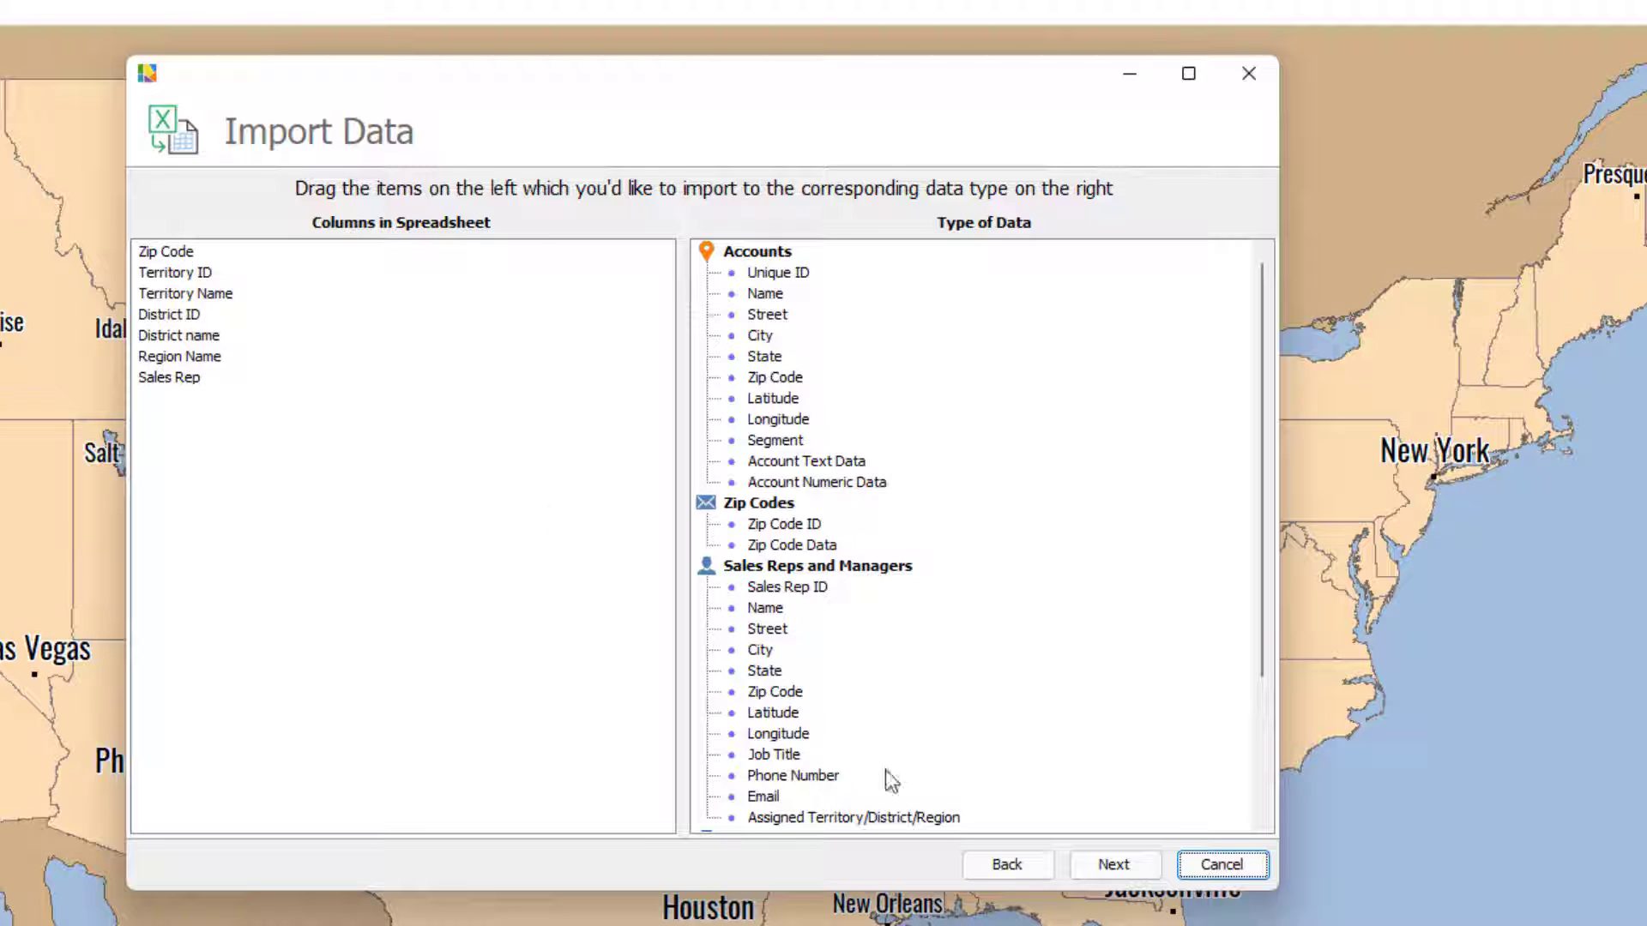
left_click(1007, 865)
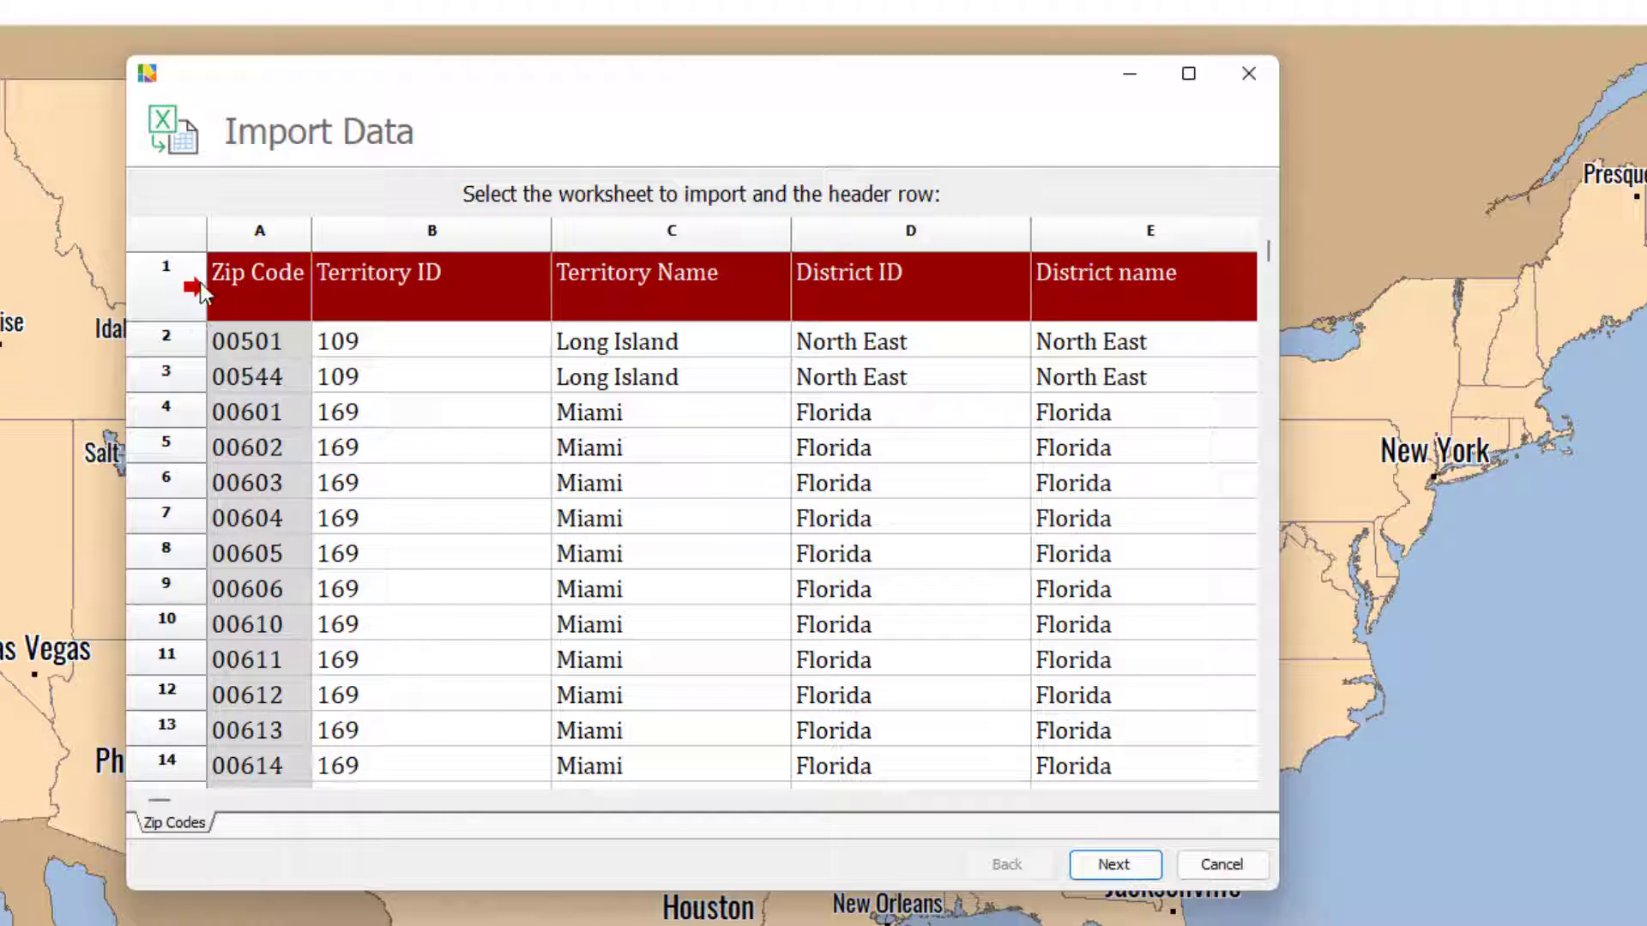
left_click(1111, 867)
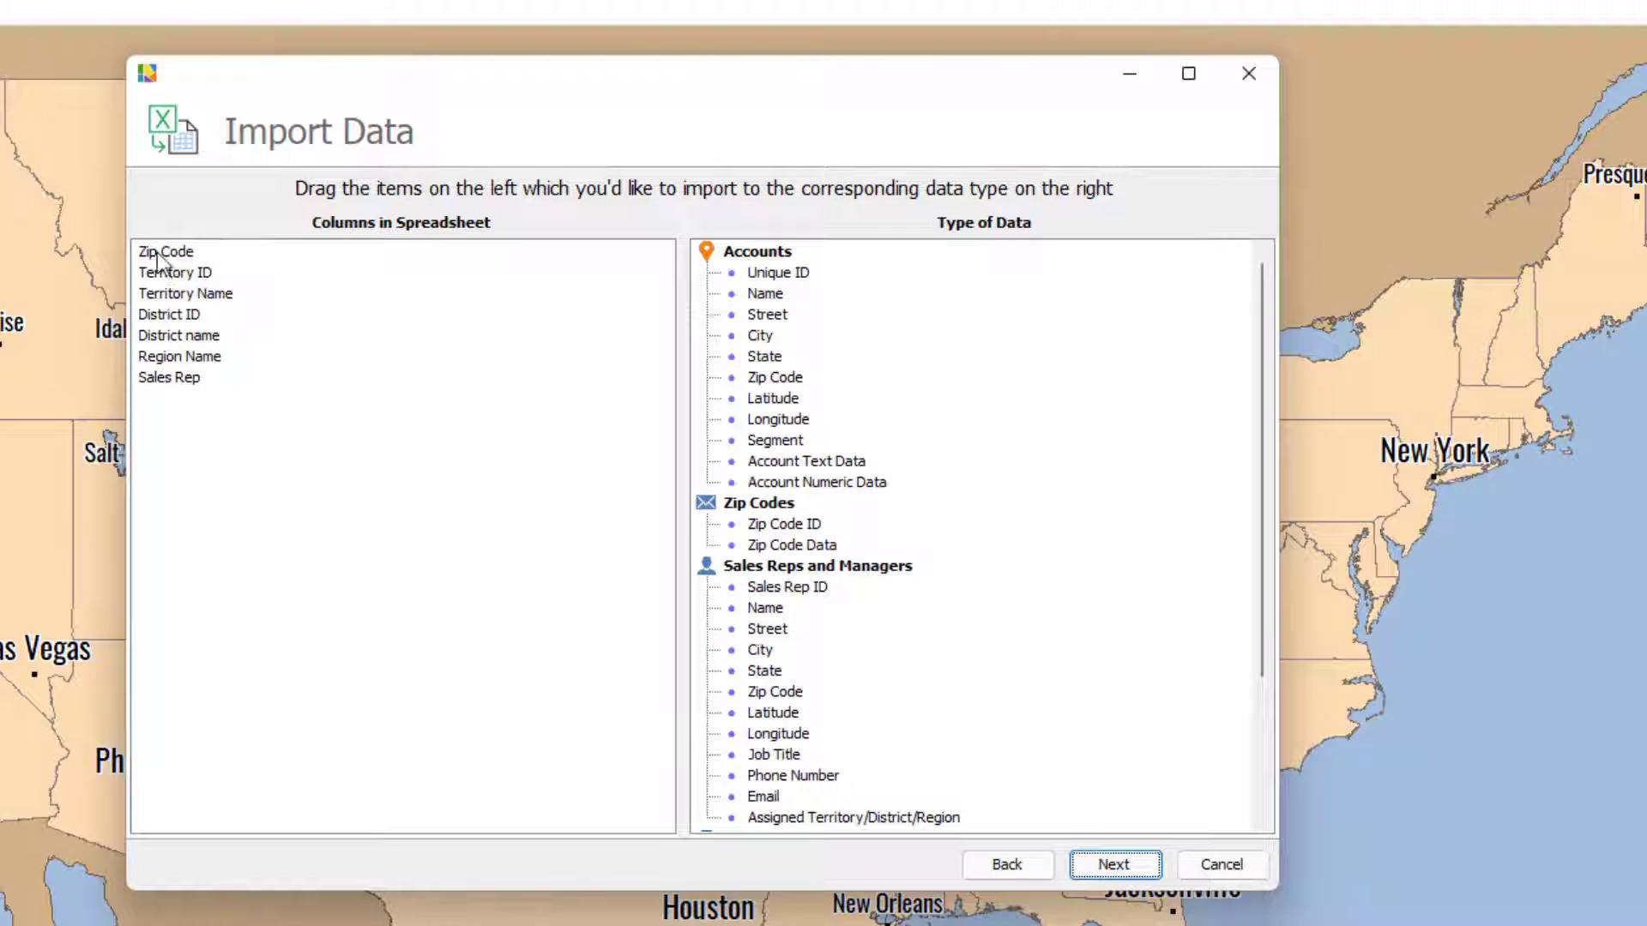
Map Zip Code, Territory ID/Name, District ID/name and Region Name columns, then view the 41,710-record summary.
left_click_drag(158, 260, 784, 522)
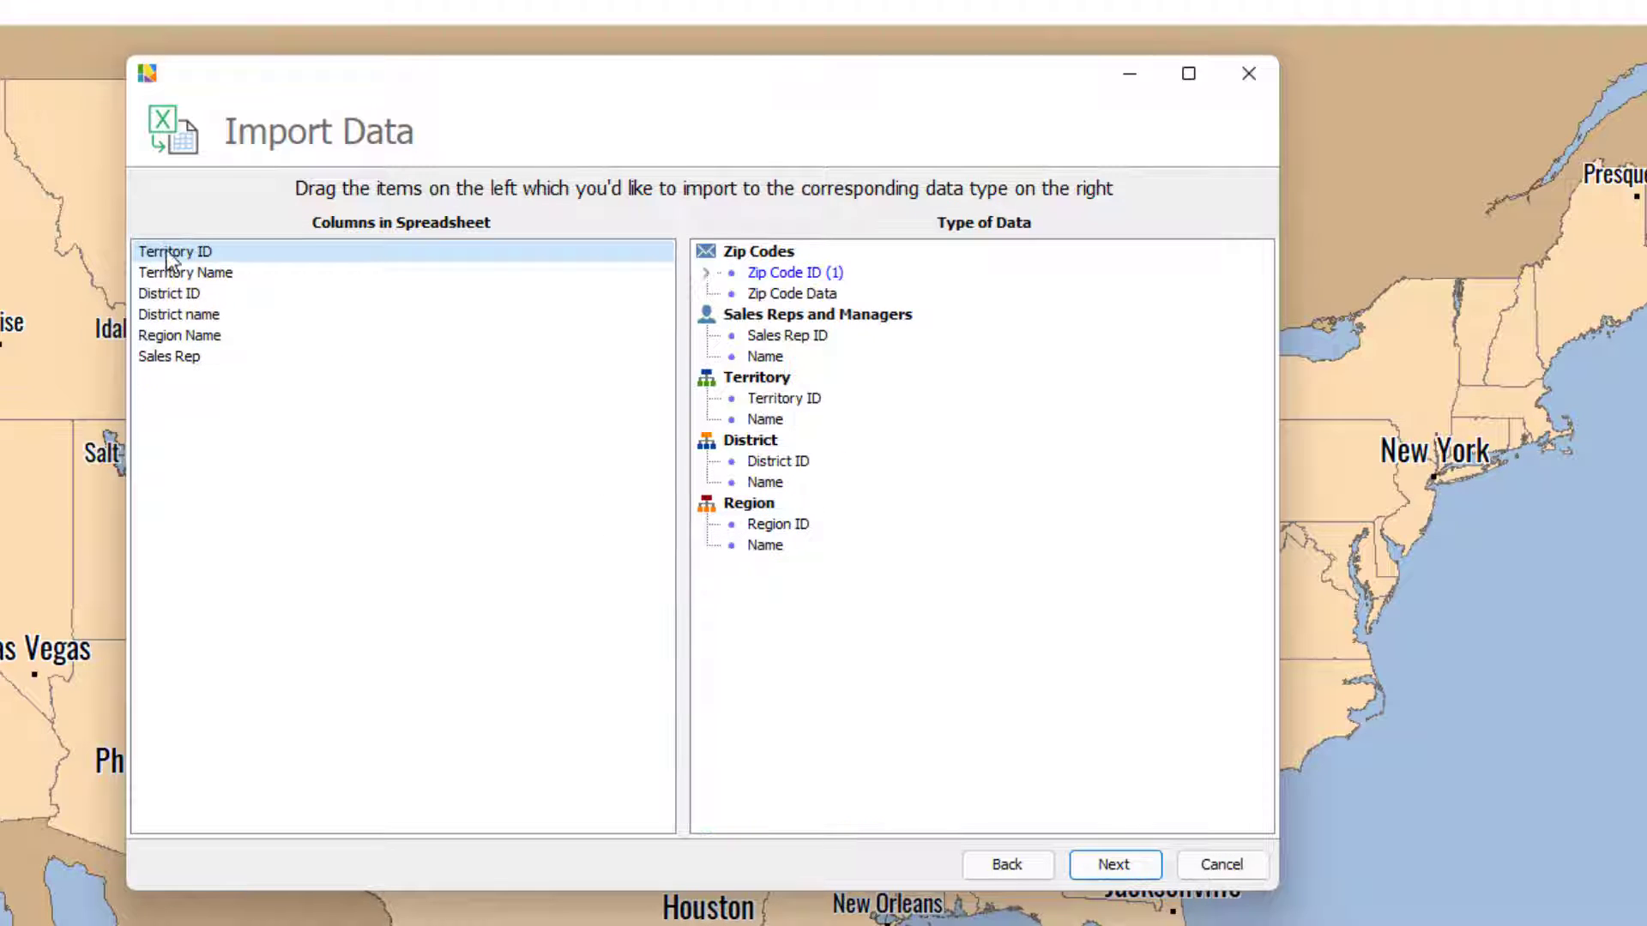
left_click_drag(168, 272, 739, 396)
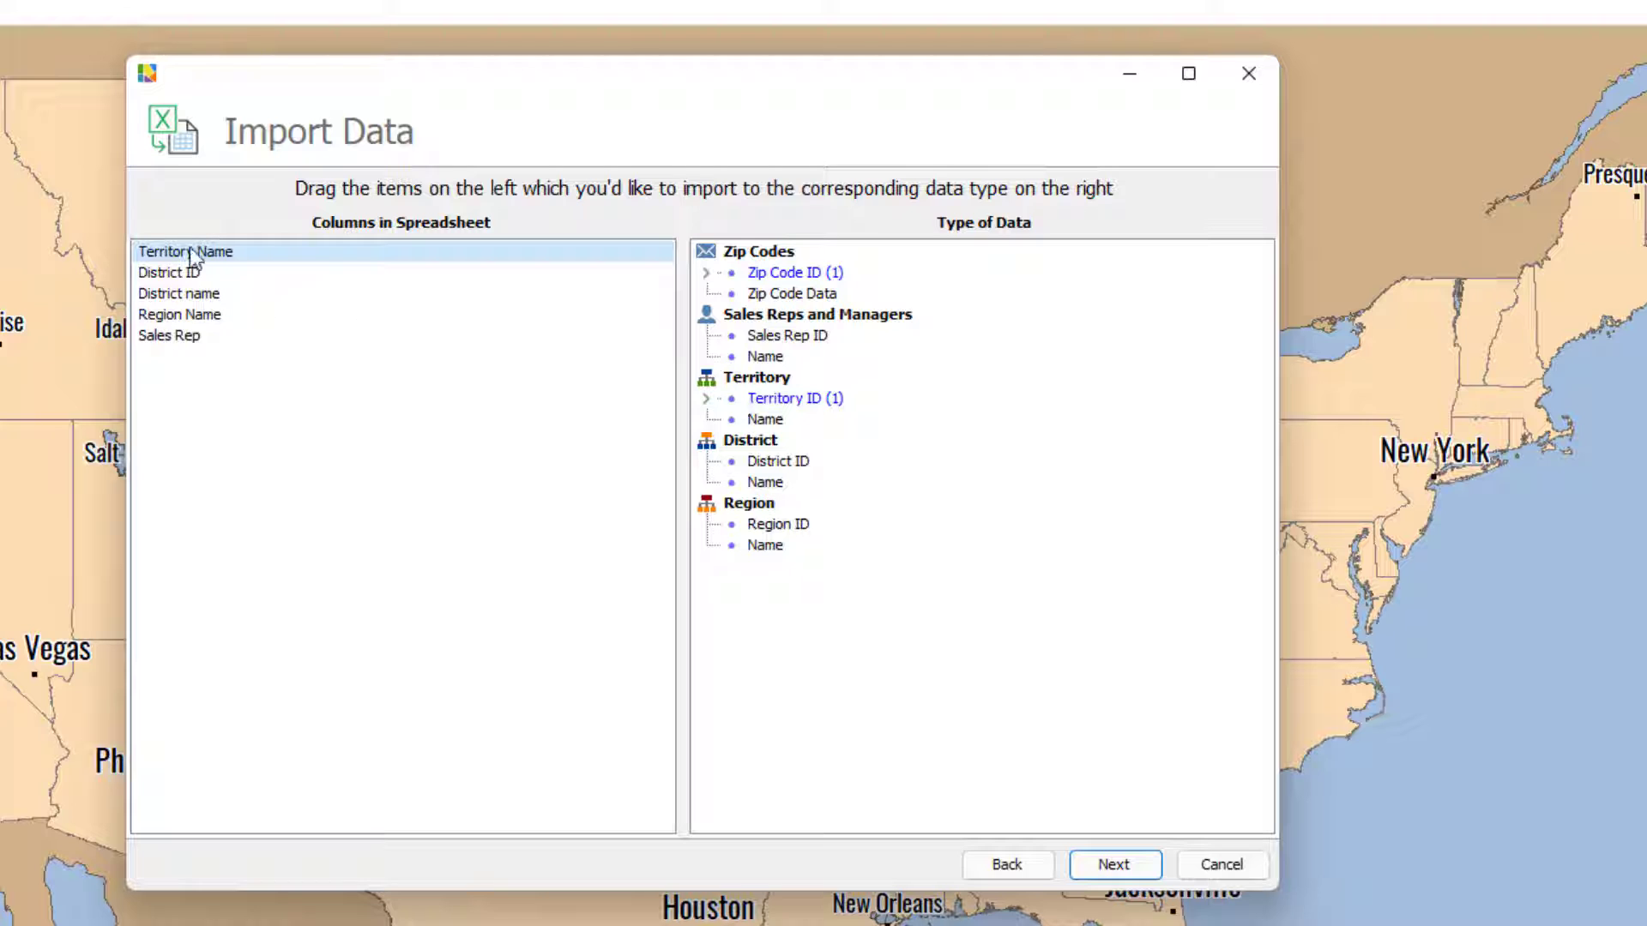
left_click_drag(190, 256, 786, 420)
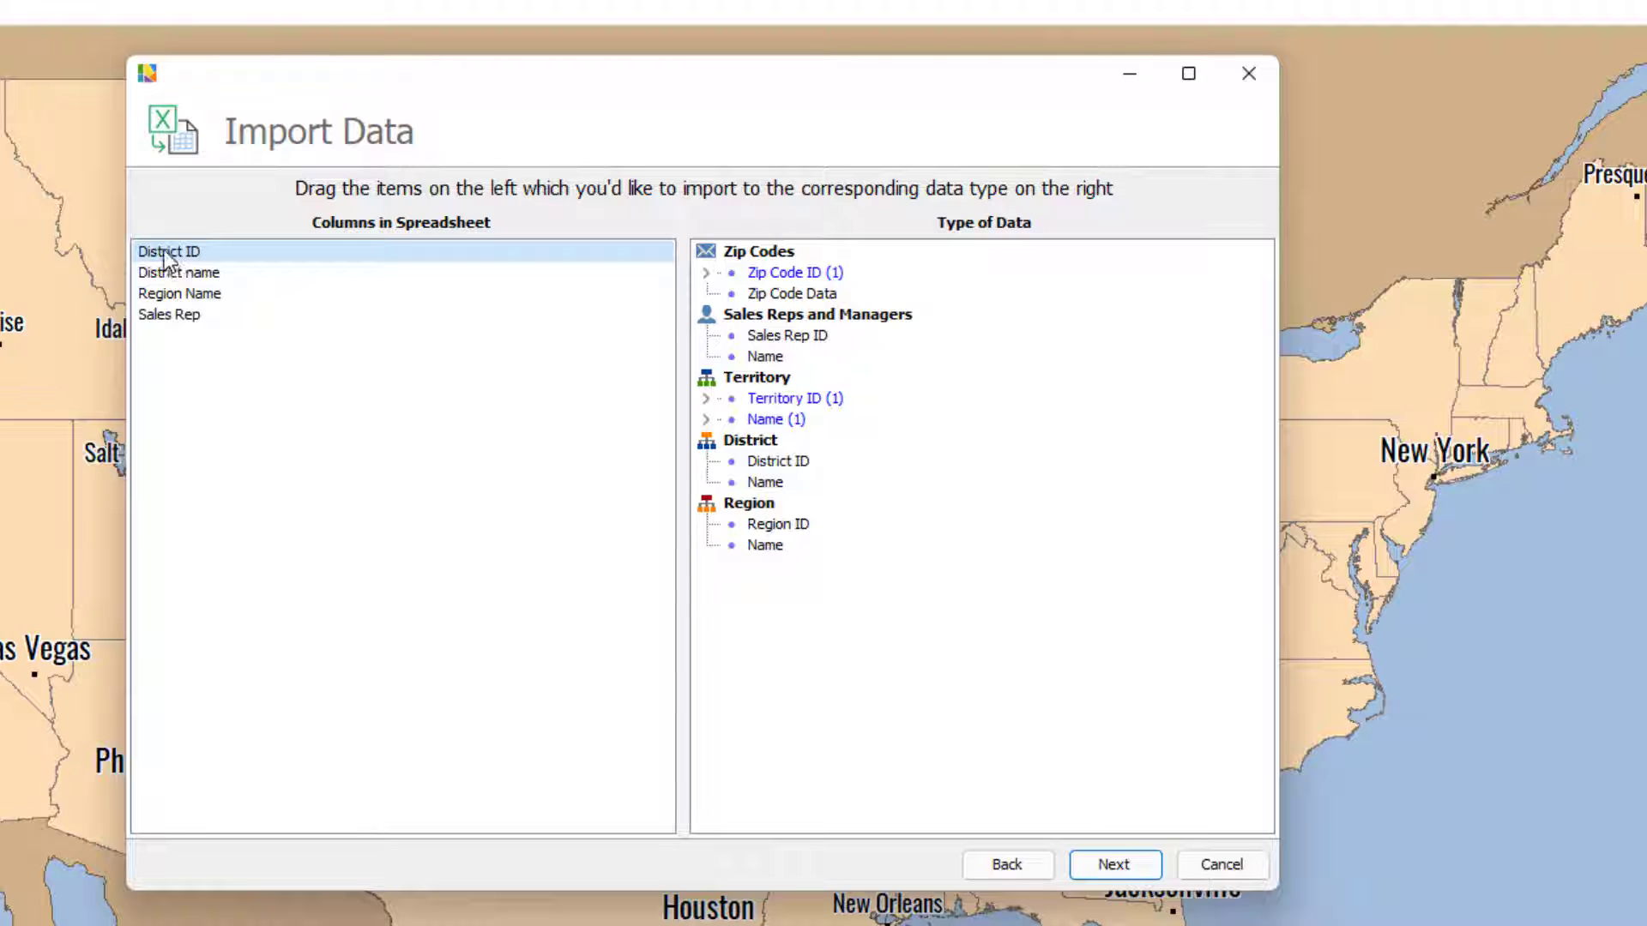
left_click_drag(151, 251, 758, 460)
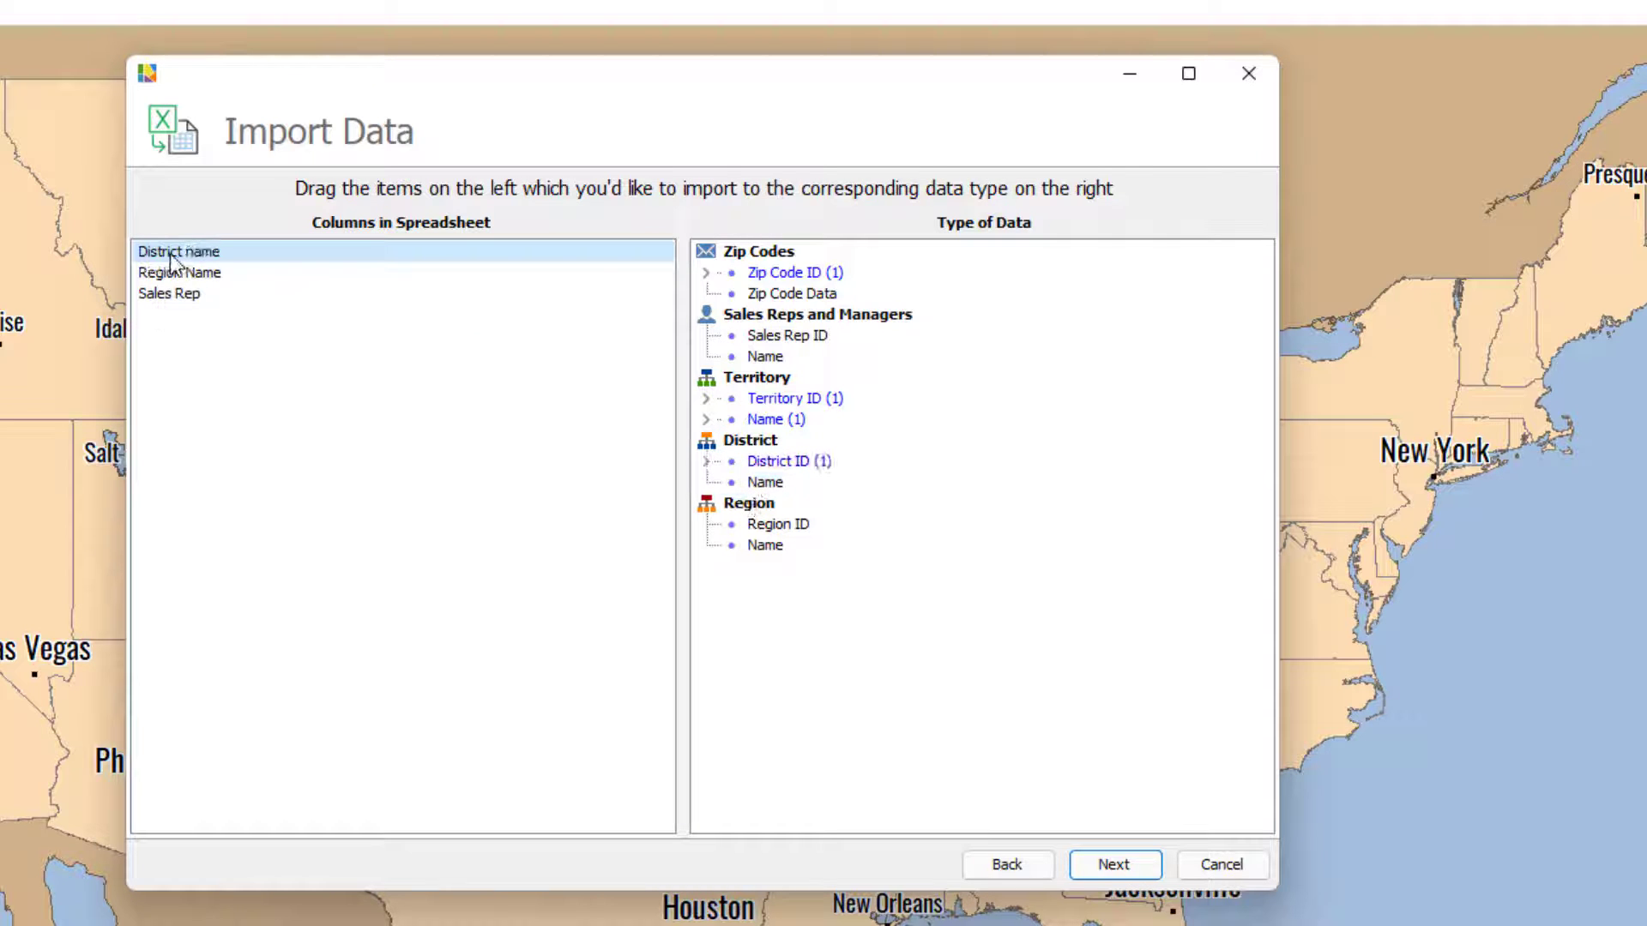
left_click_drag(582, 317, 765, 485)
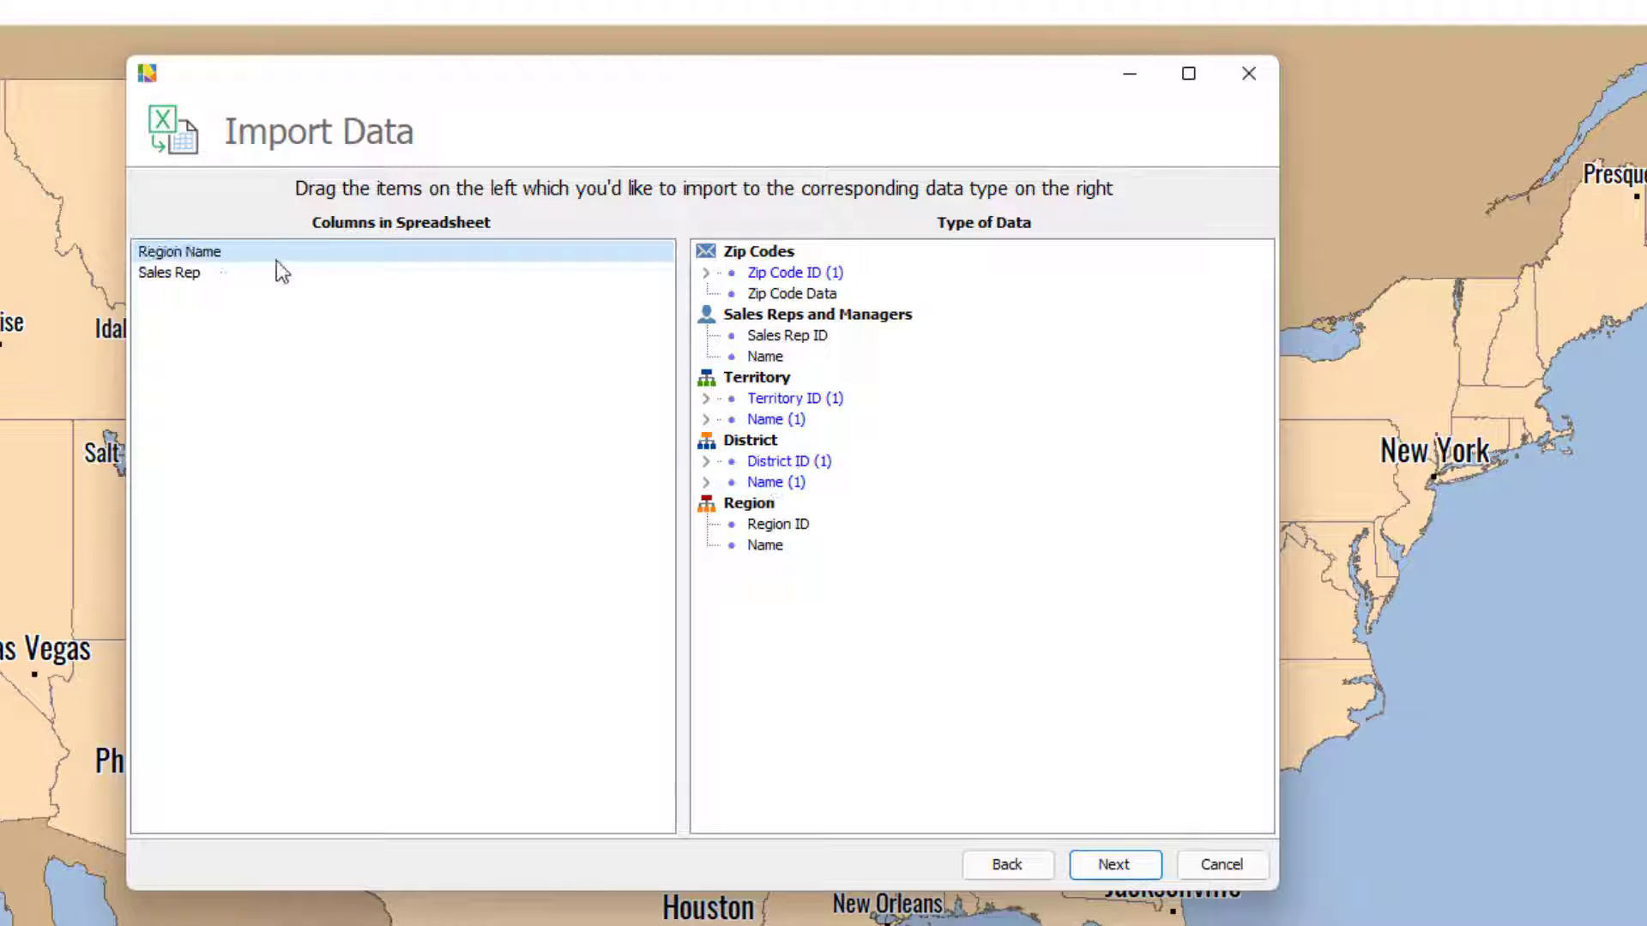
left_click_drag(251, 256, 782, 544)
left_click(1111, 865)
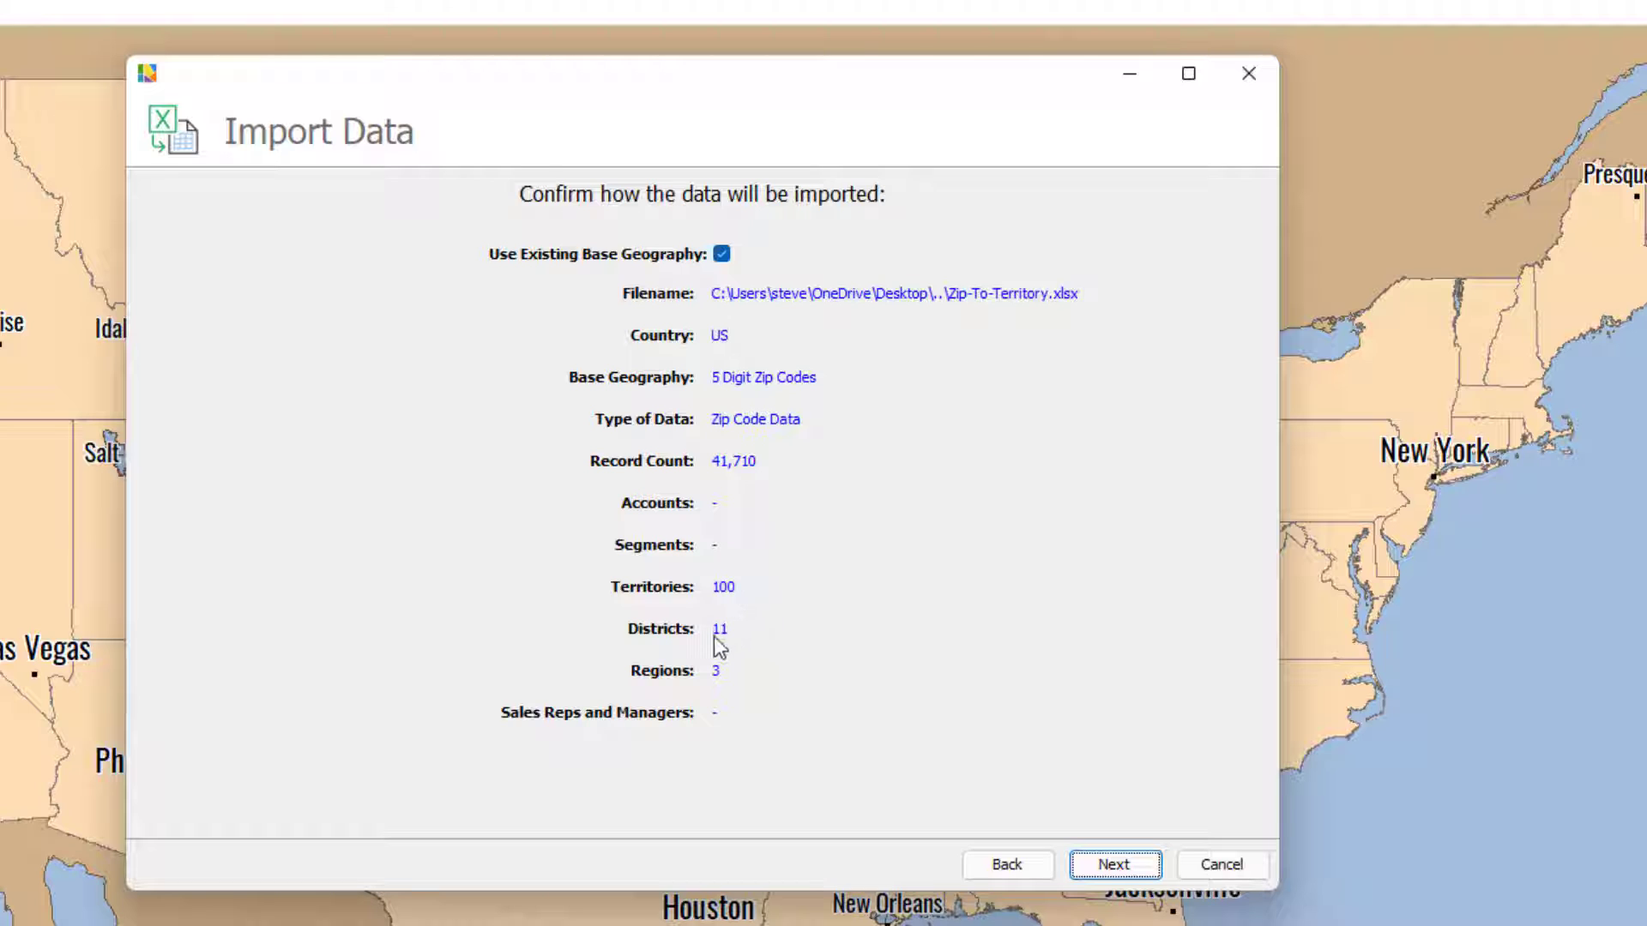
Run the zip import and save its 3 errors as Import Errors.xlsx.
left_click(1115, 864)
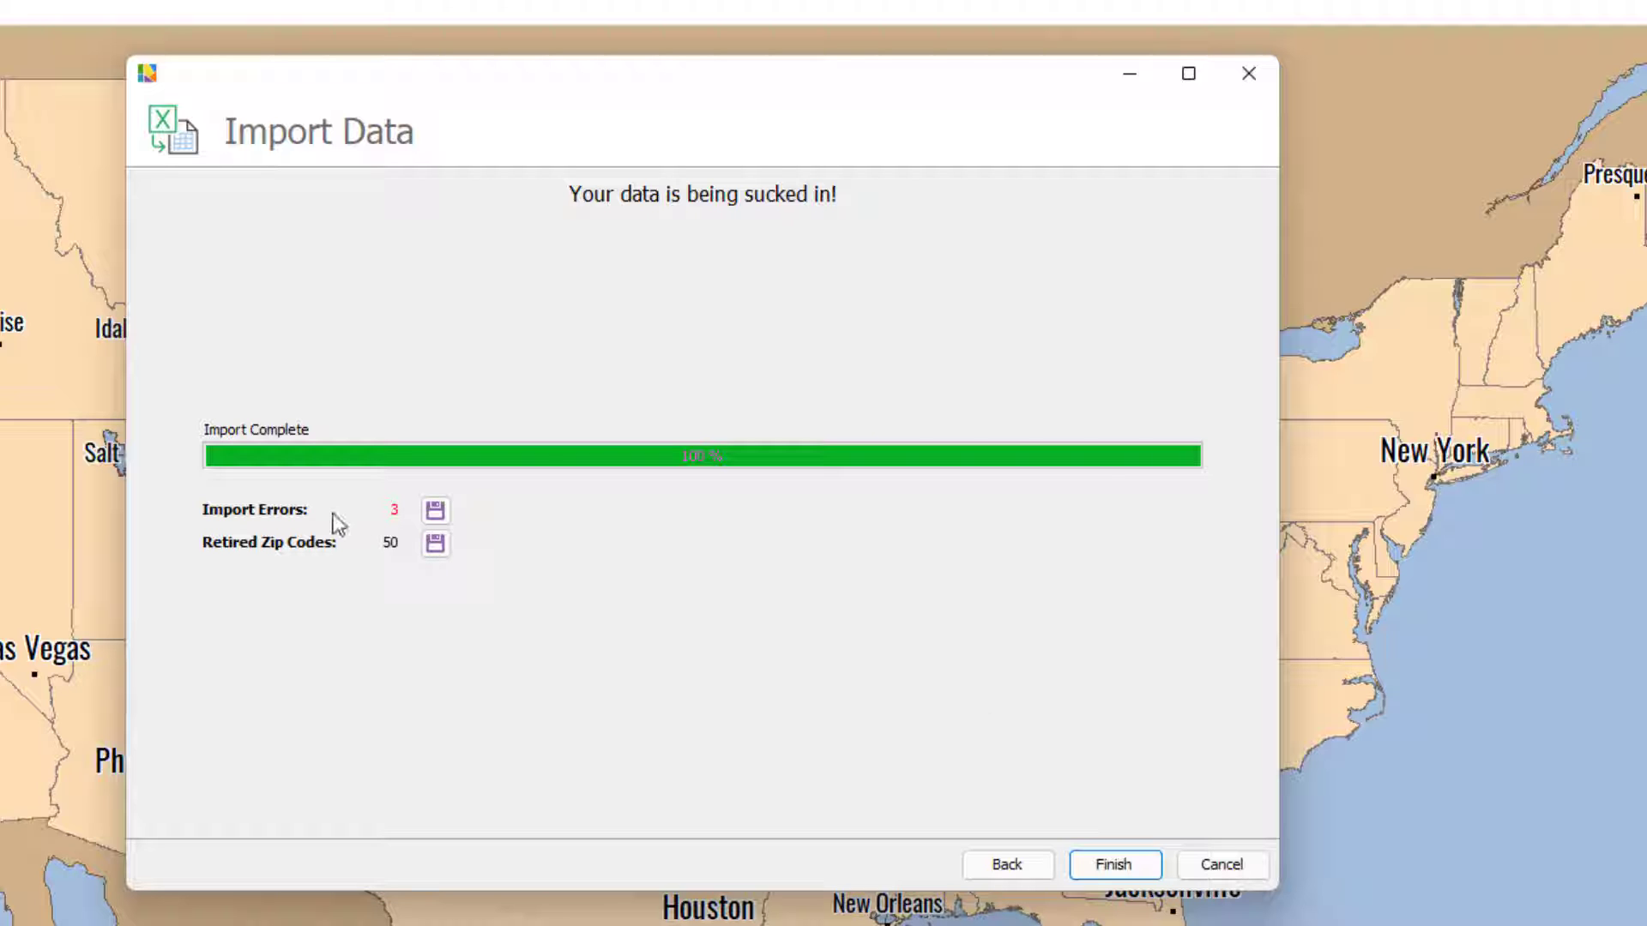
left_click(435, 510)
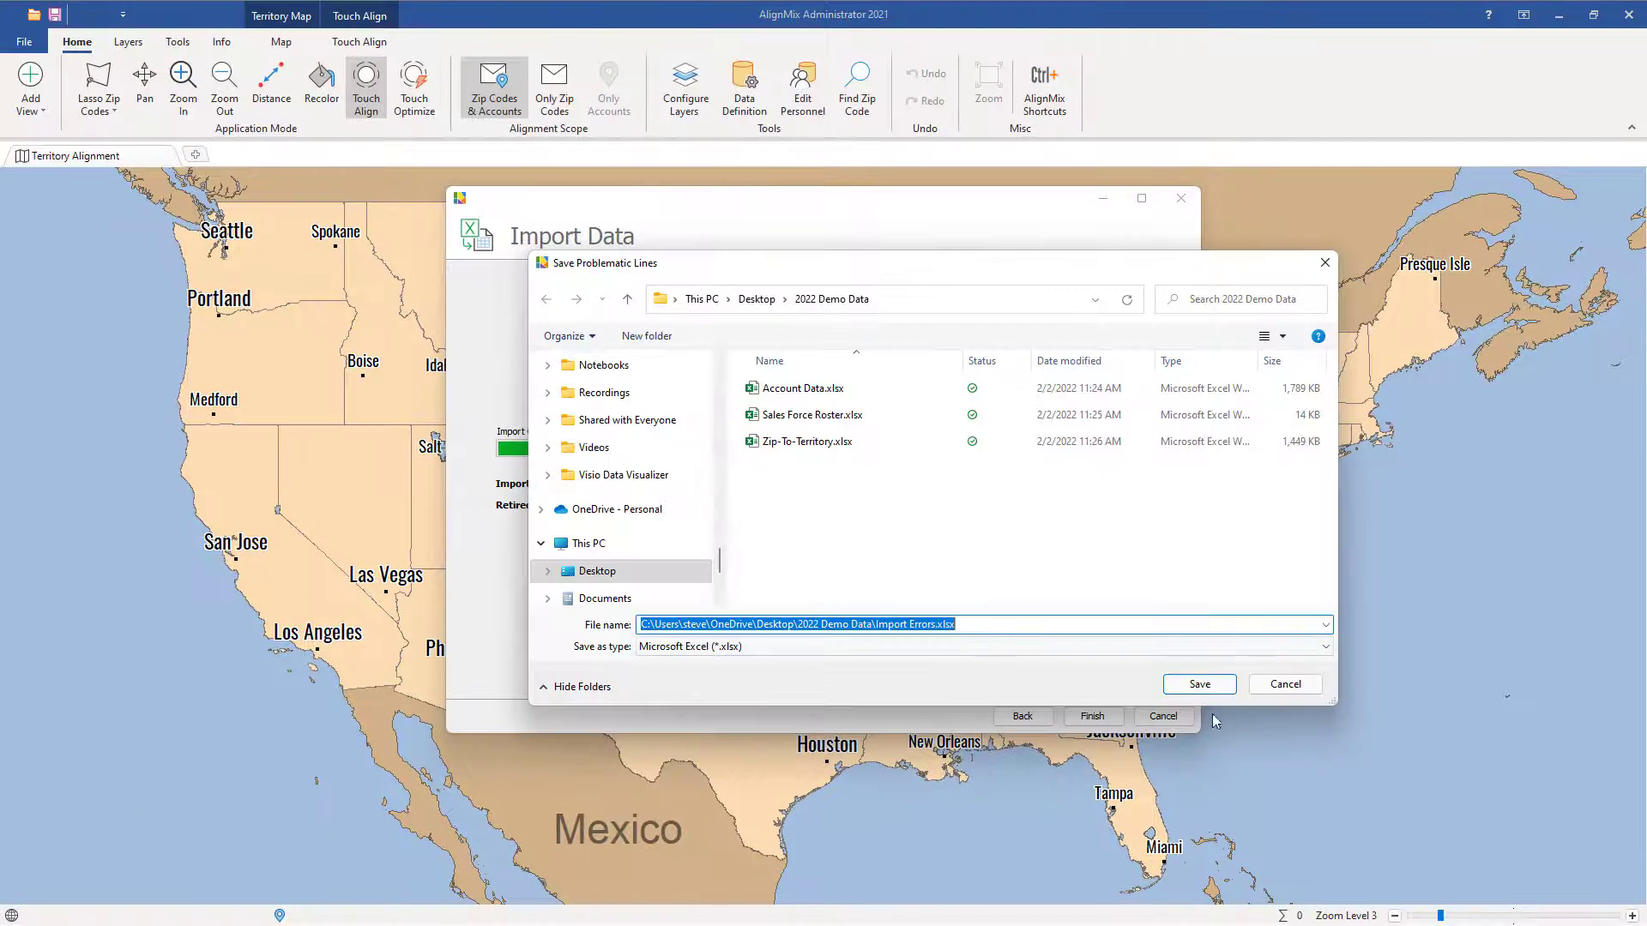
left_click(1195, 686)
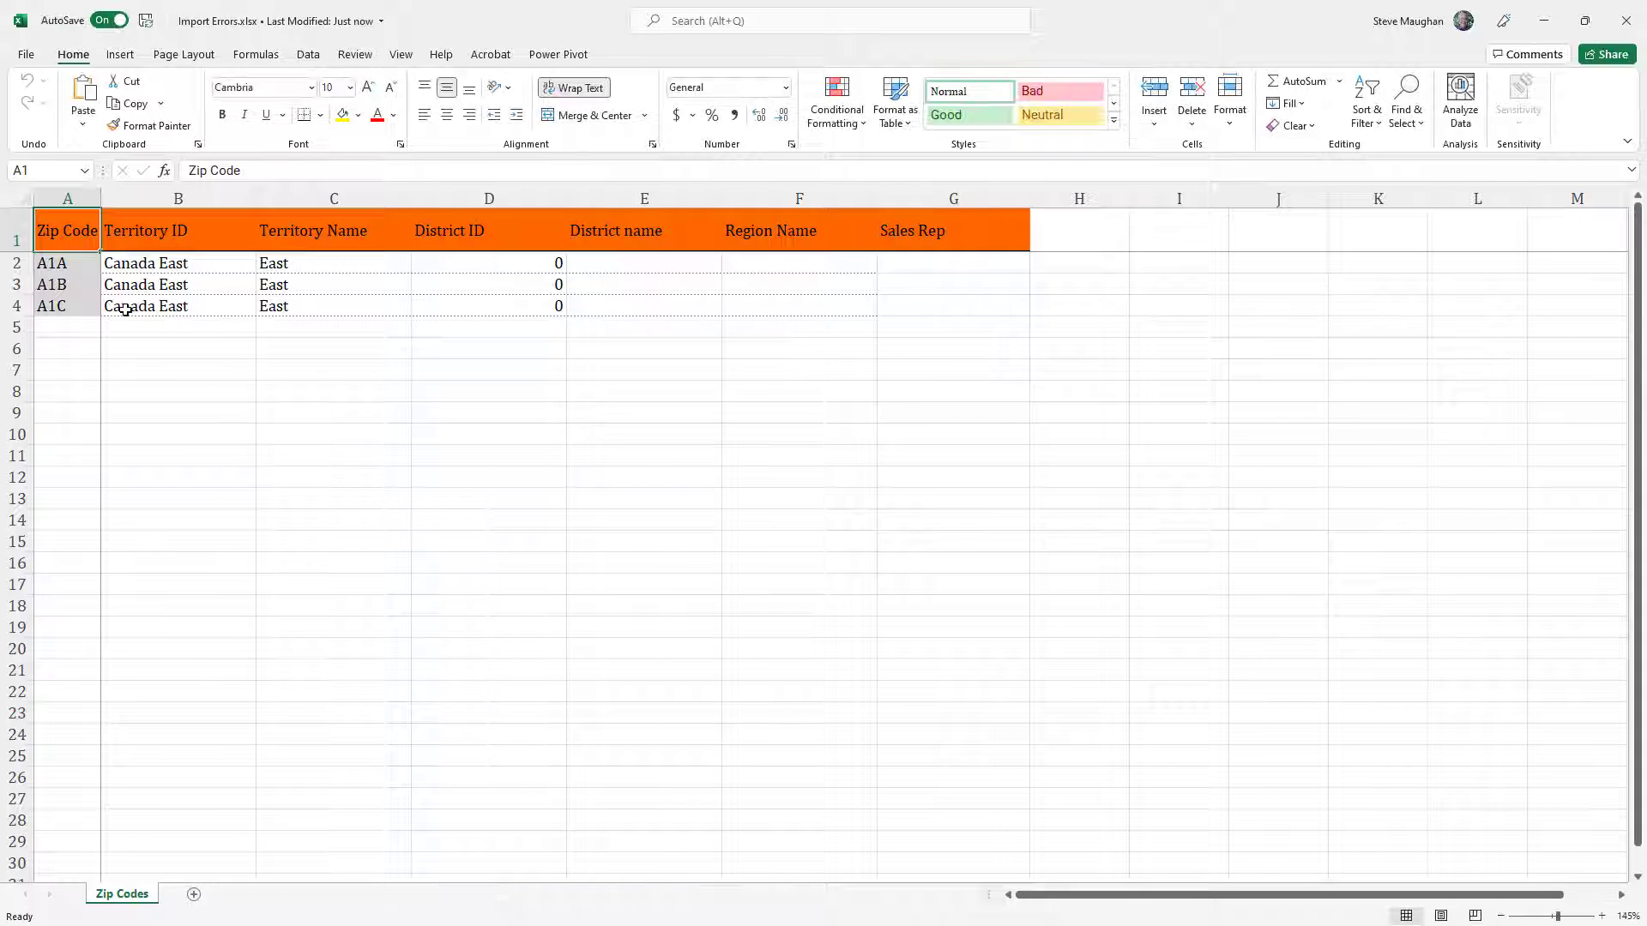
Inspect the three failed Canada East zip codes in A2:A4, then minimize Excel.
left_click_drag(60, 263, 60, 305)
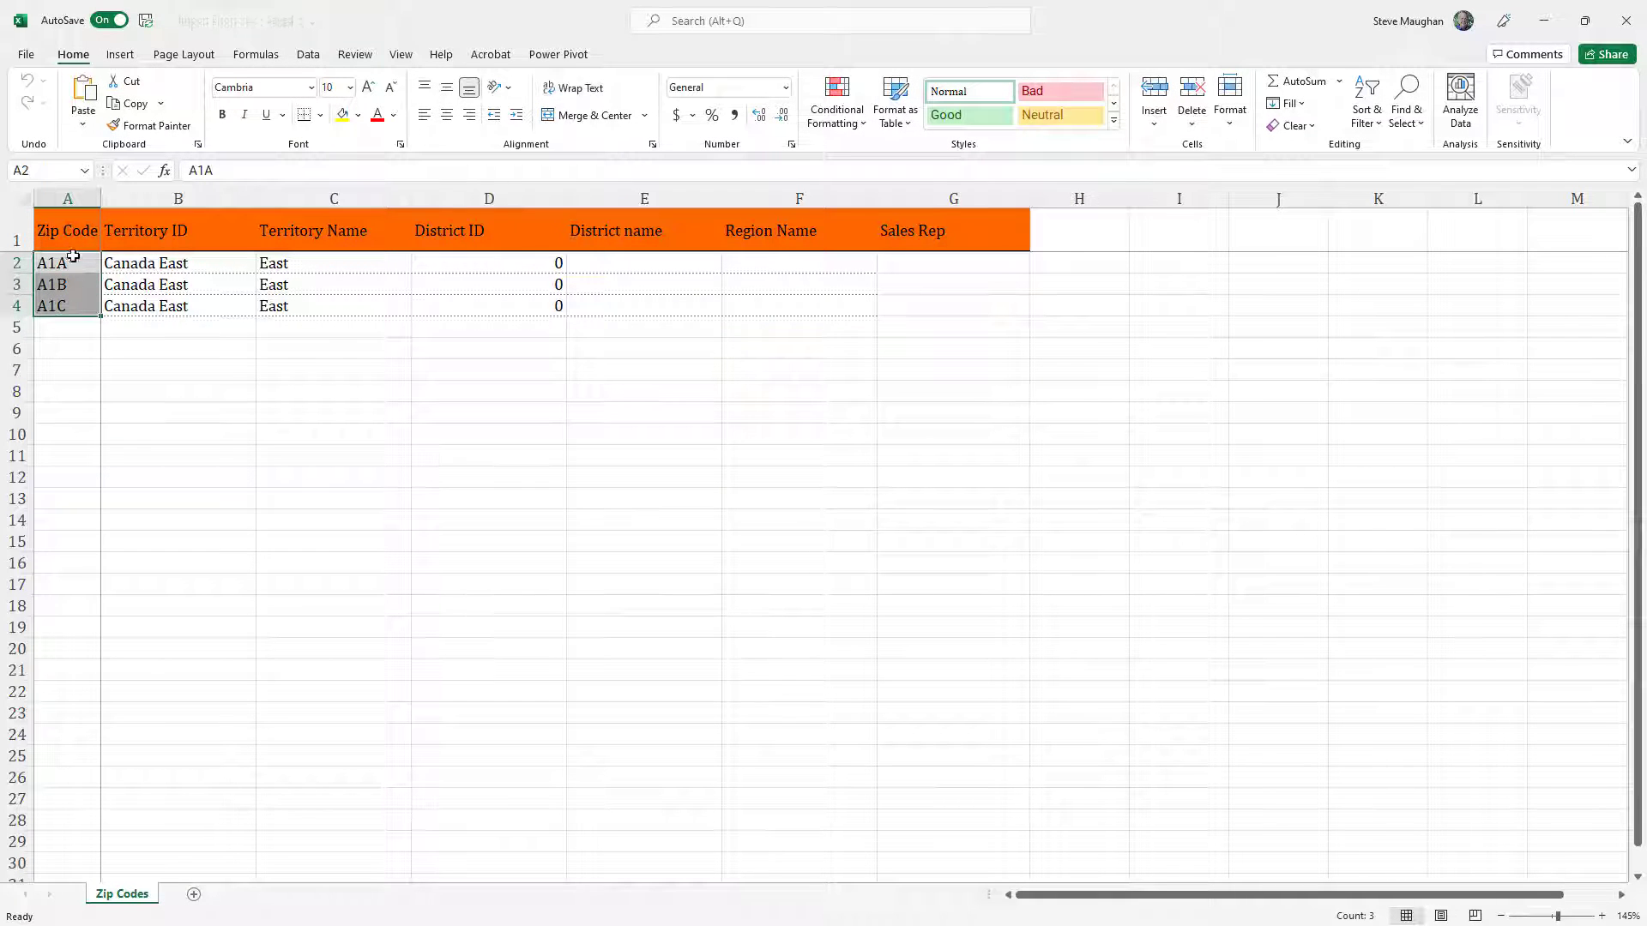
left_click(1548, 18)
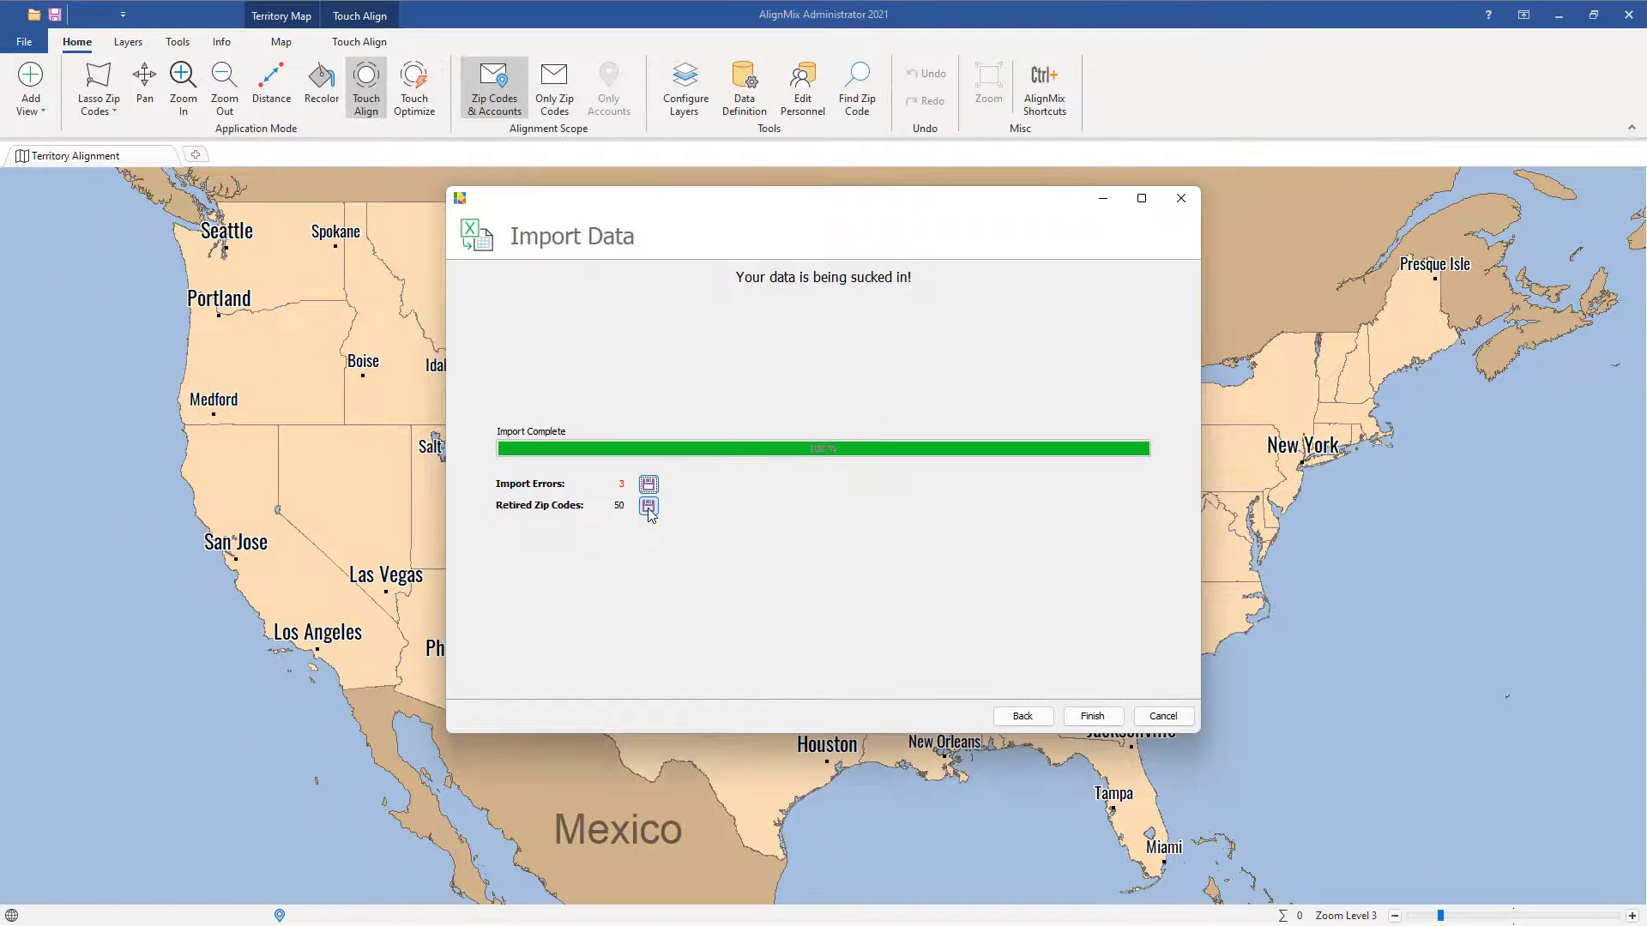
Save the 50 retired zip codes as Retired.xlsx, then close both Excel workbooks.
left_click(632, 508)
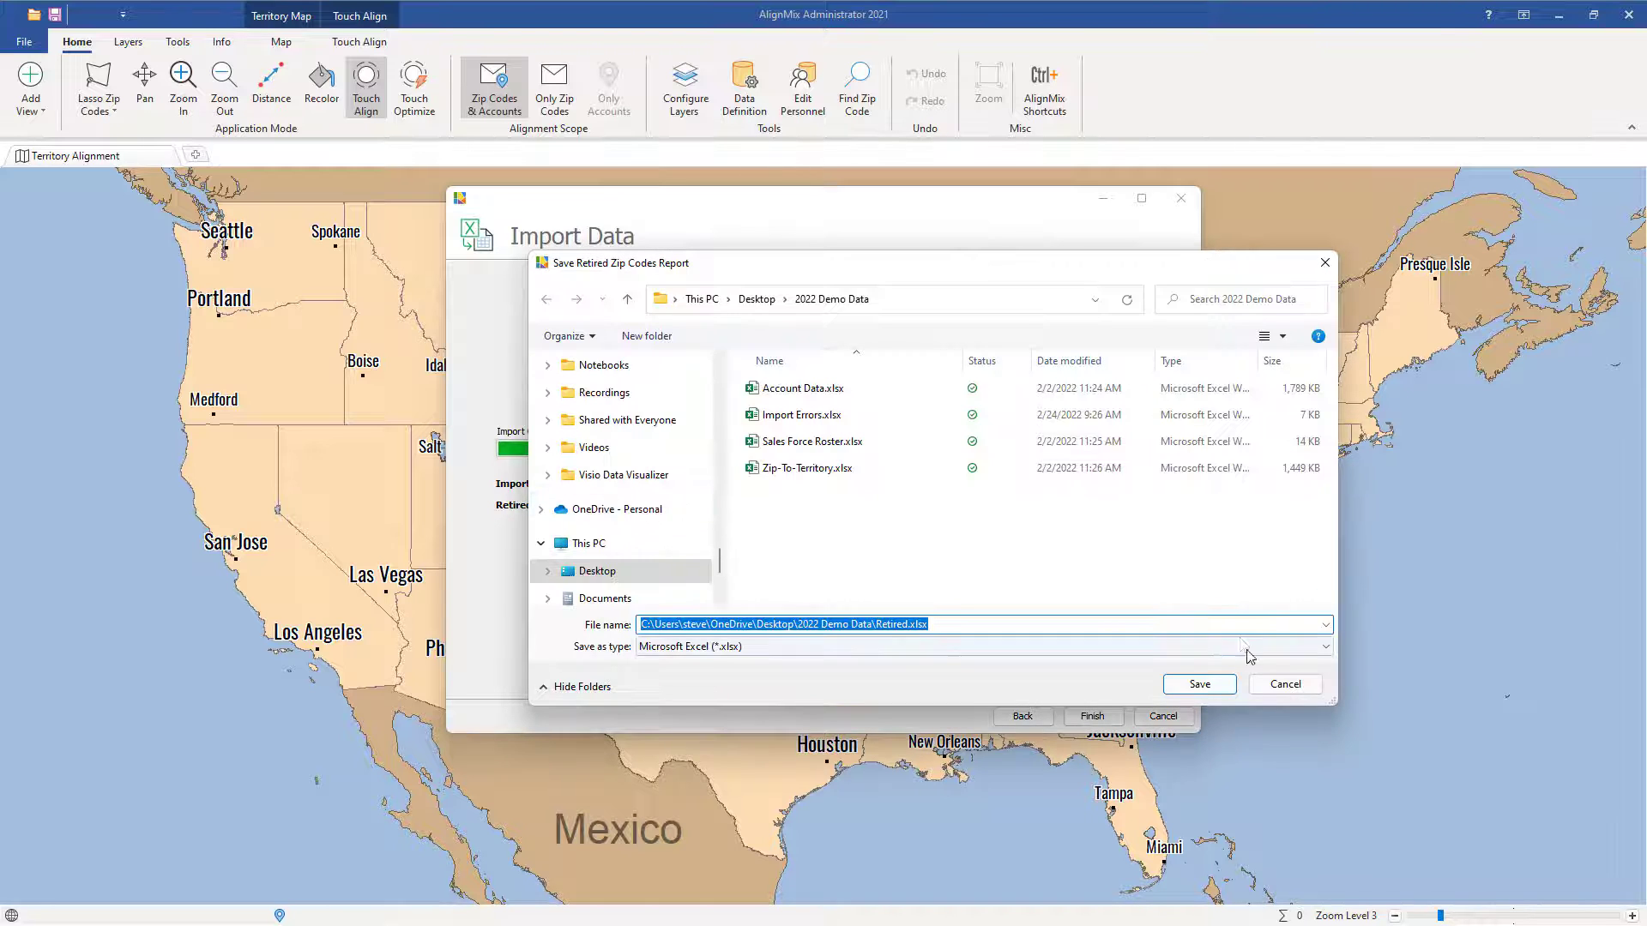
left_click(1200, 683)
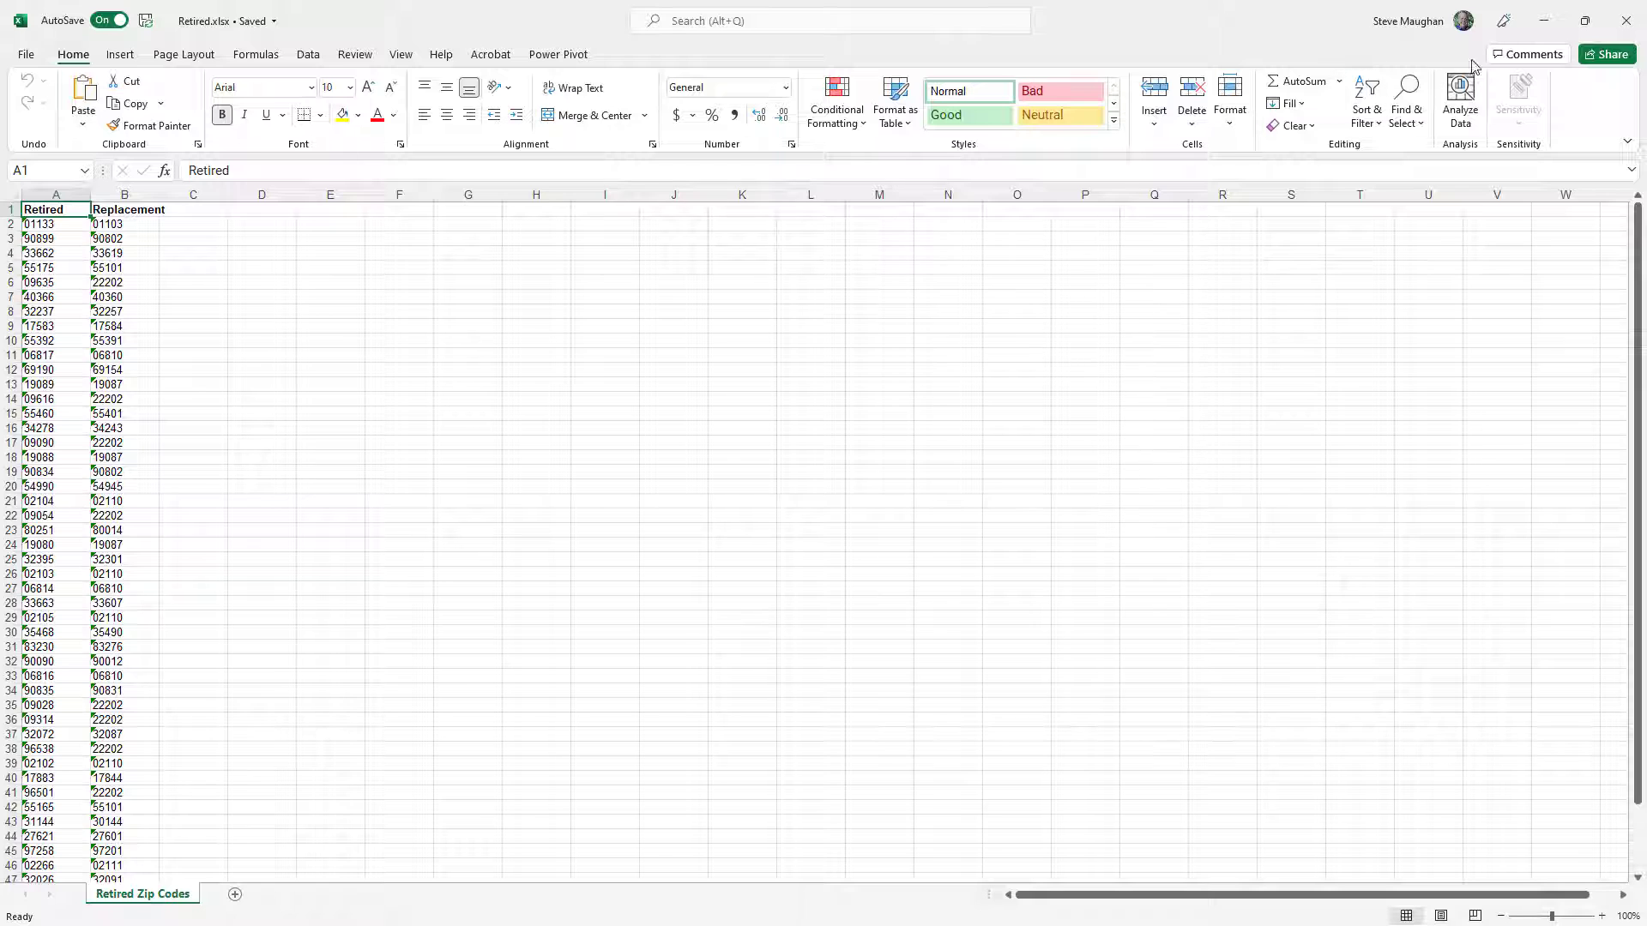
left_click(1628, 31)
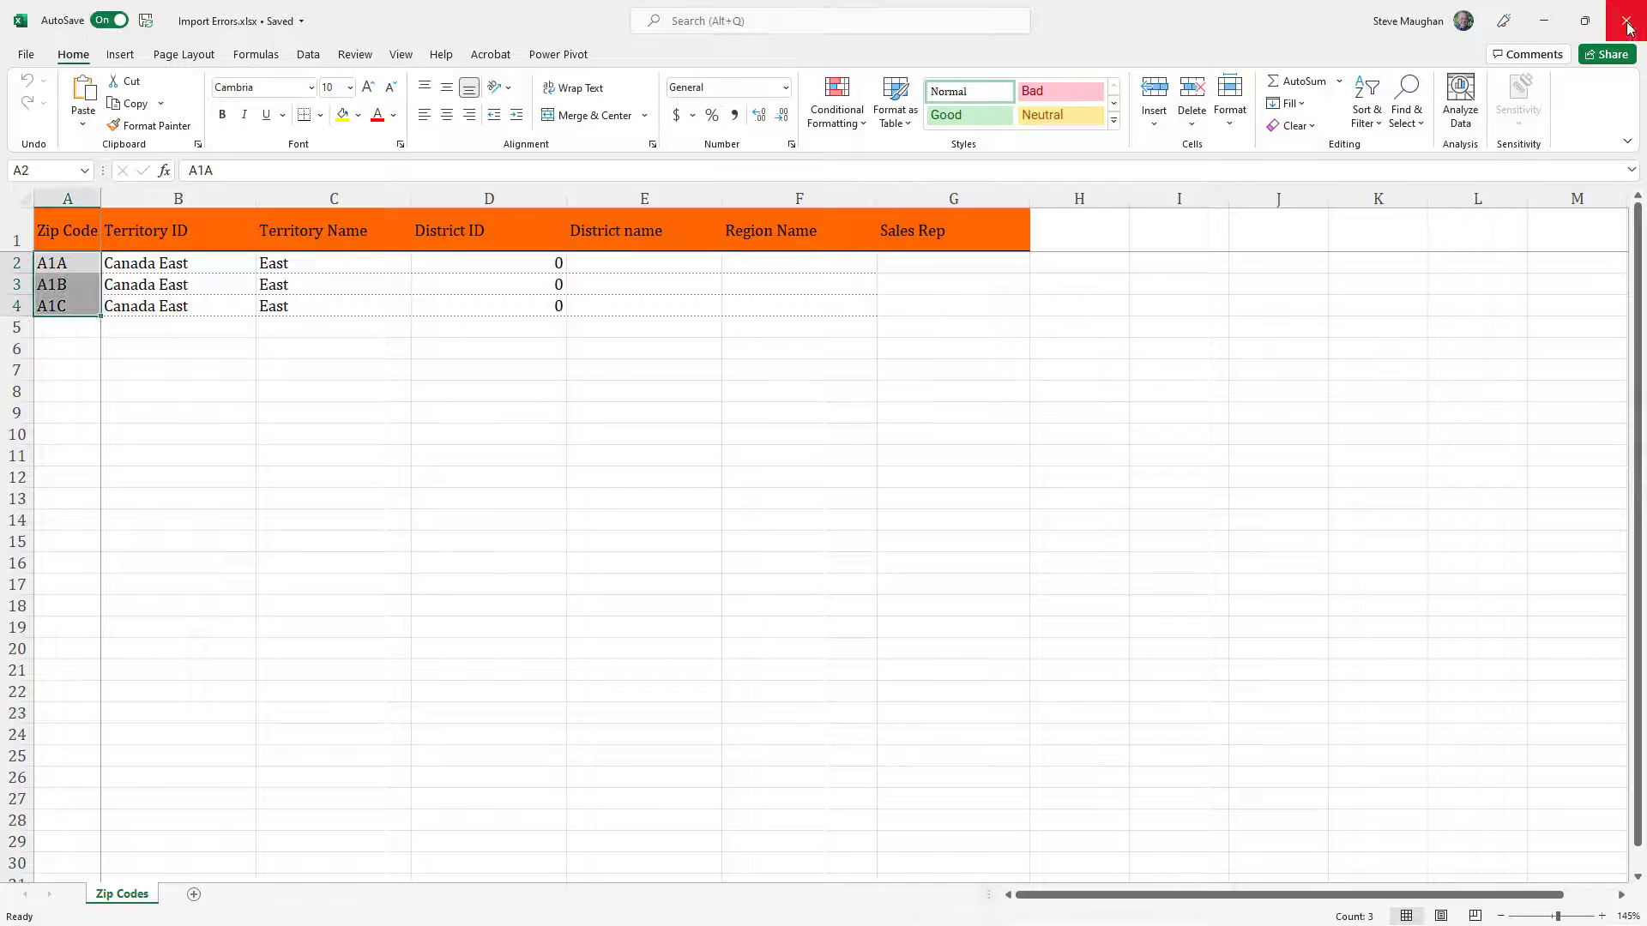
left_click(1627, 21)
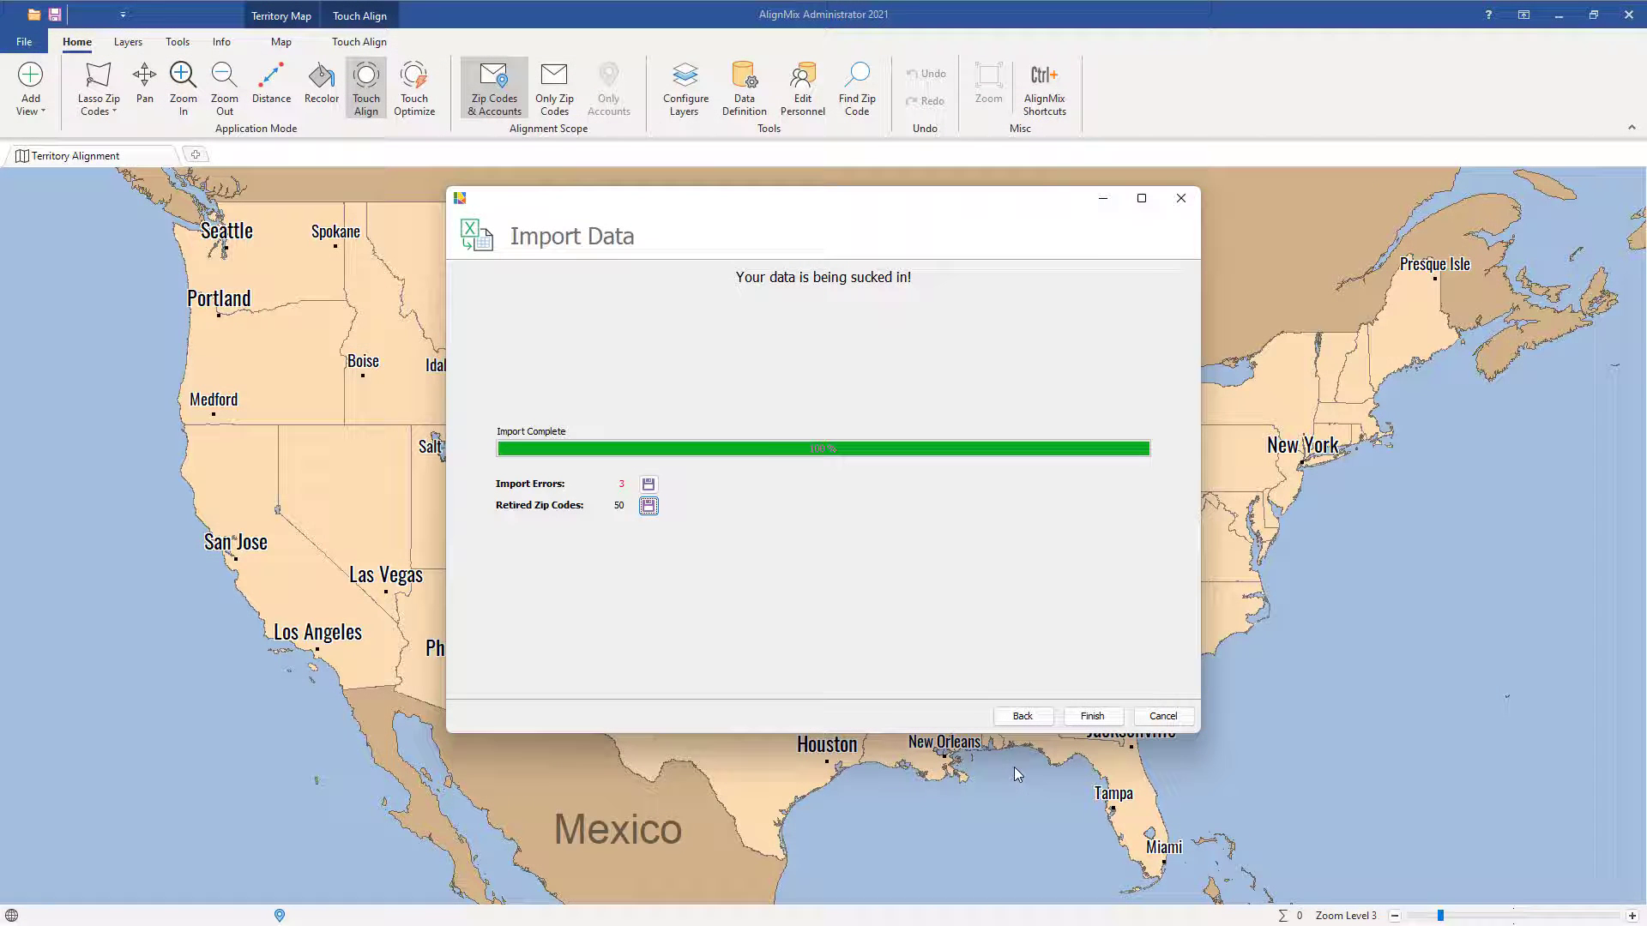
Finish the zip import and check the numbered, colour-coded territories on the map.
left_click(1092, 716)
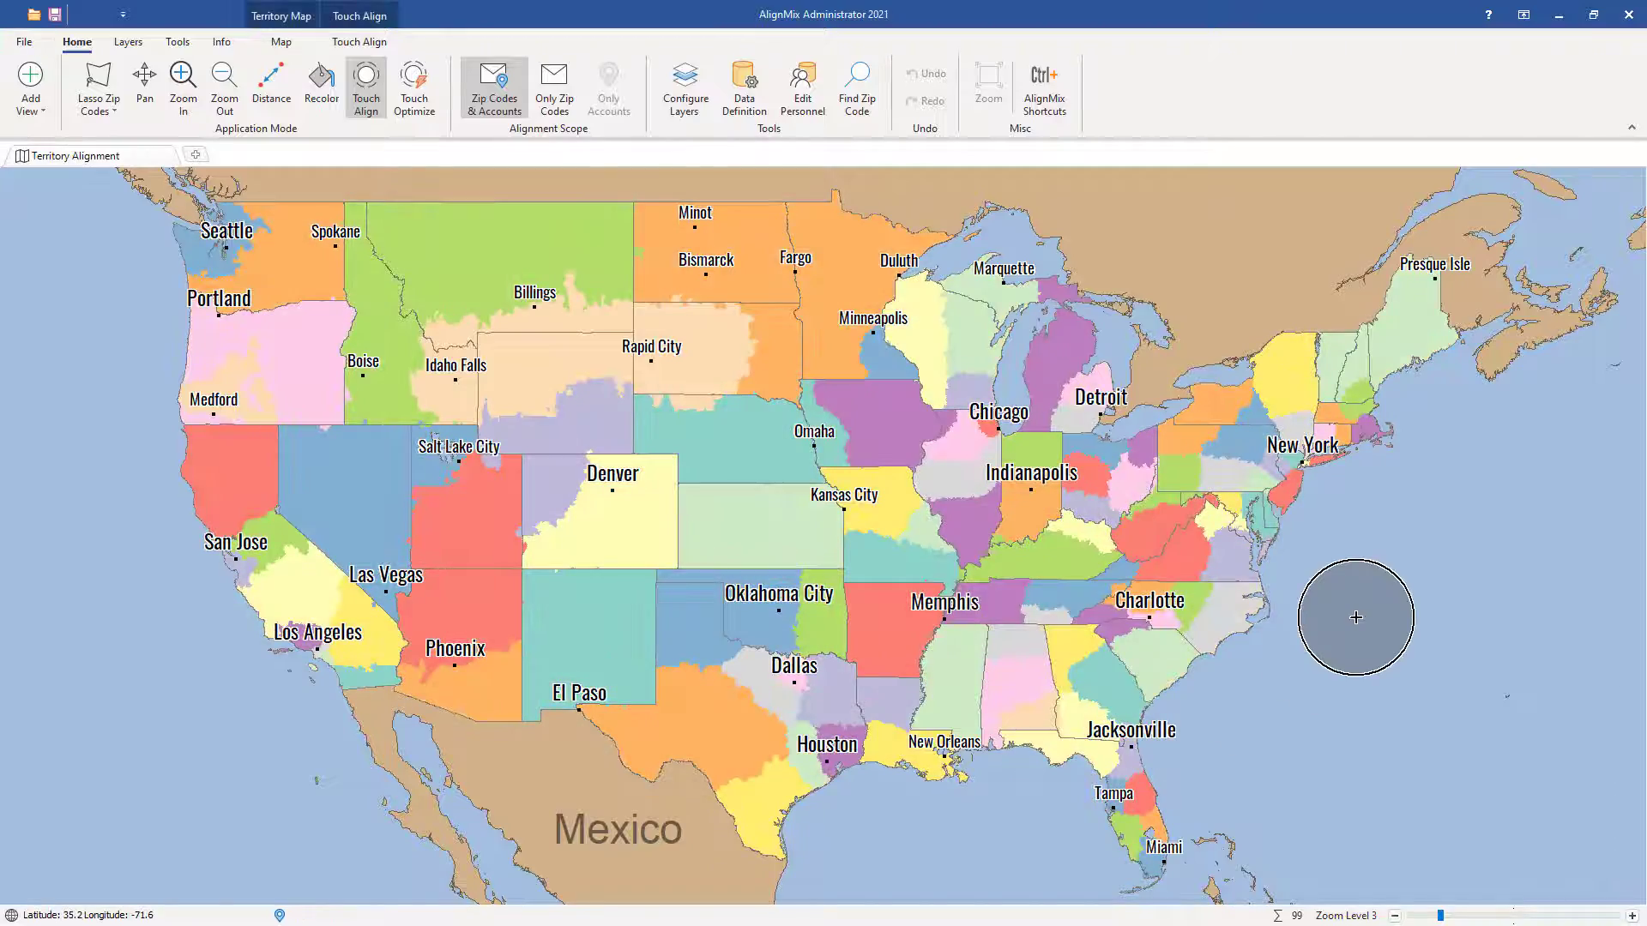
scroll(1141, 545, "up", 6)
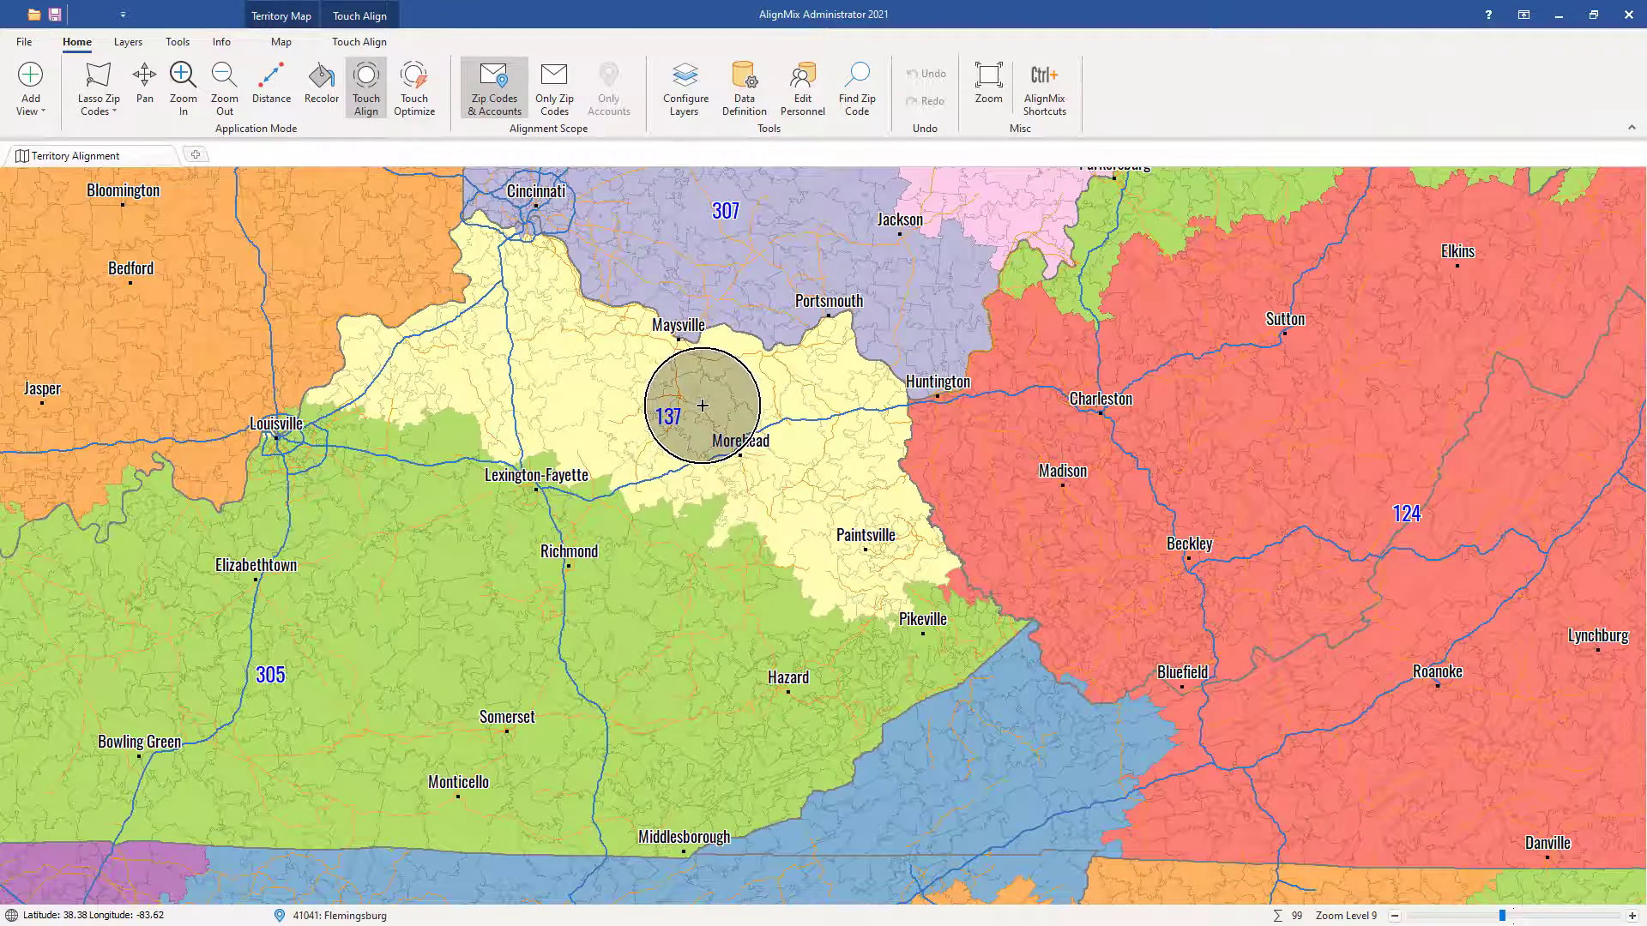
scroll(890, 452, "down", 6)
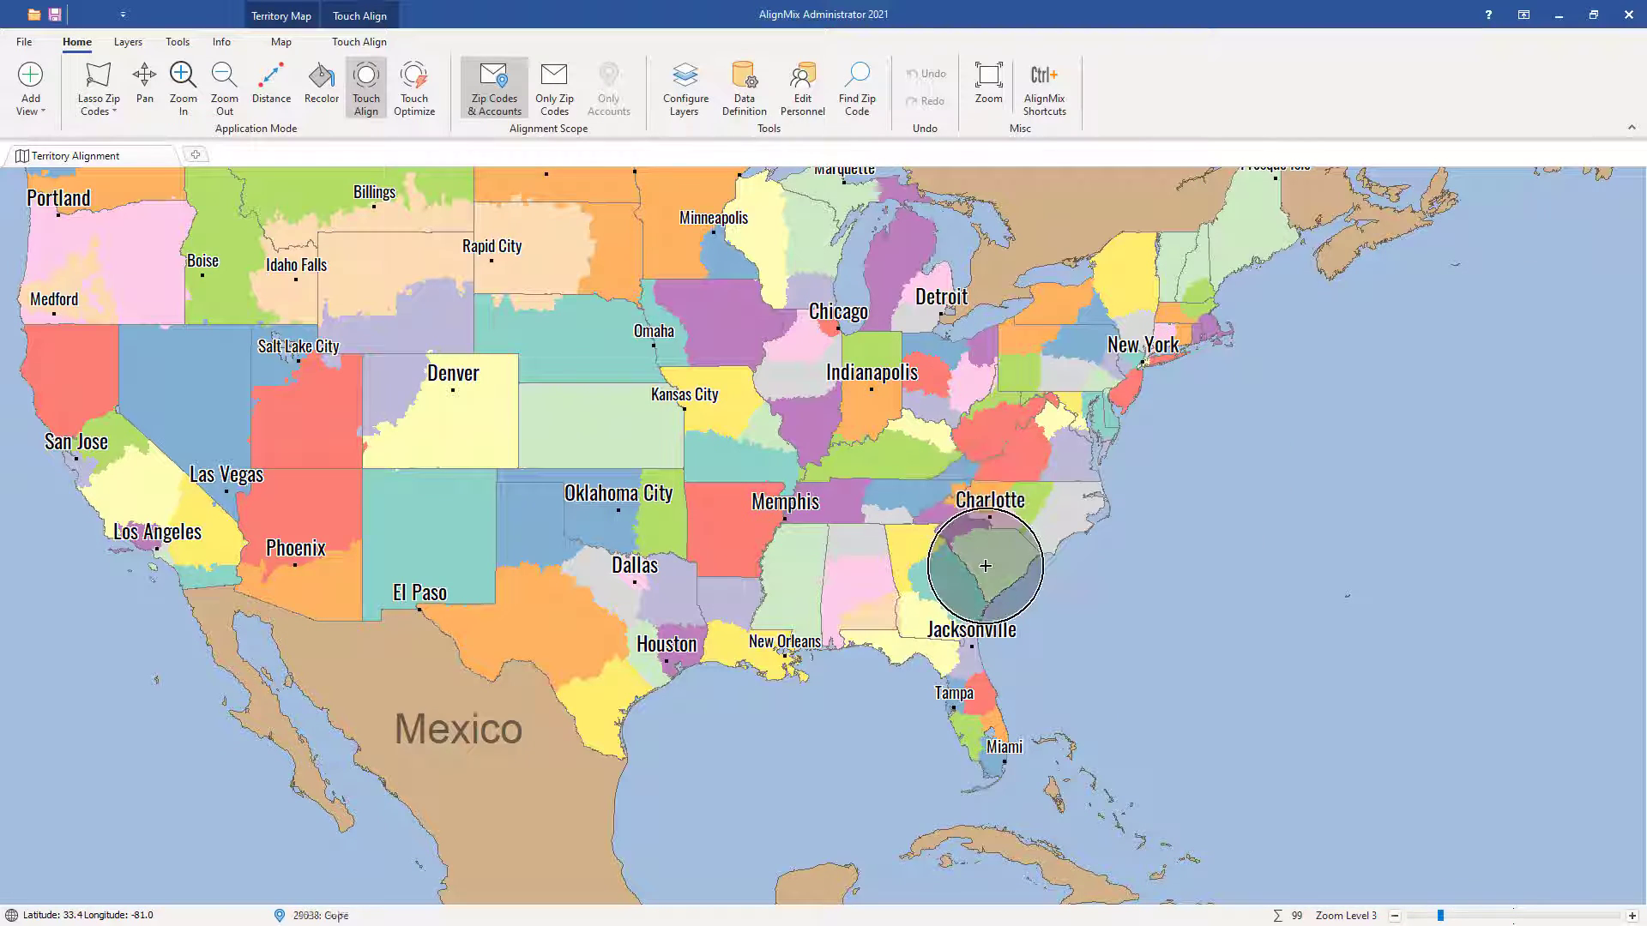
left_click(24, 42)
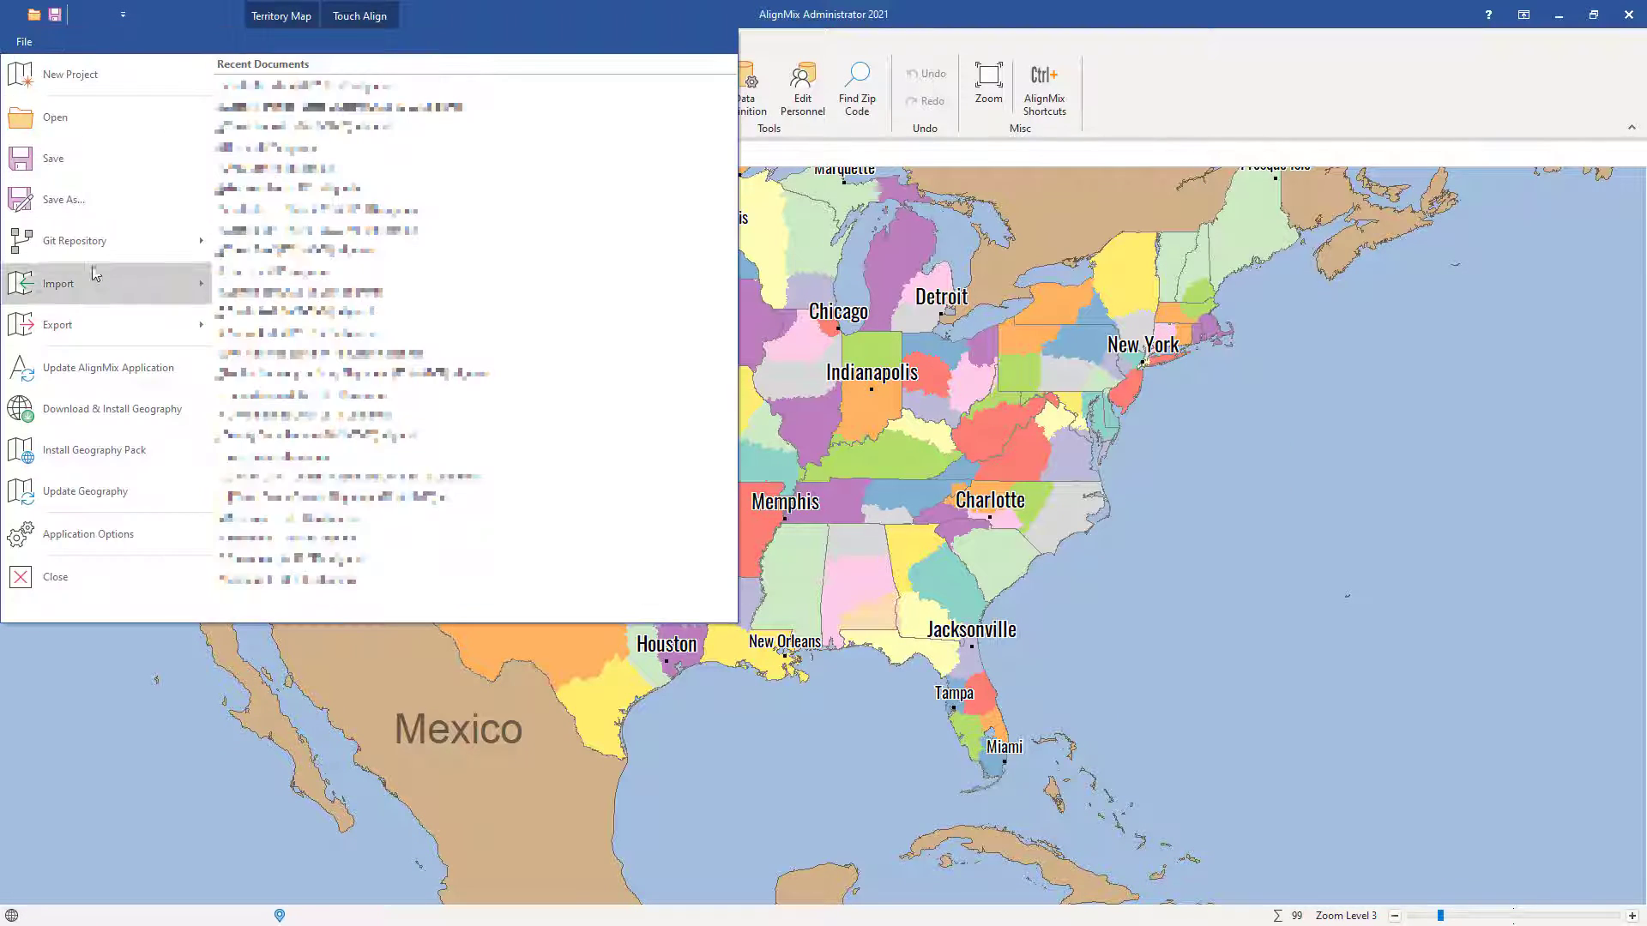
Import your own data from Account Data.xlsx, mapping its ID column to Accounts' Unique ID.
mouse_move(99, 295)
left_click(296, 82)
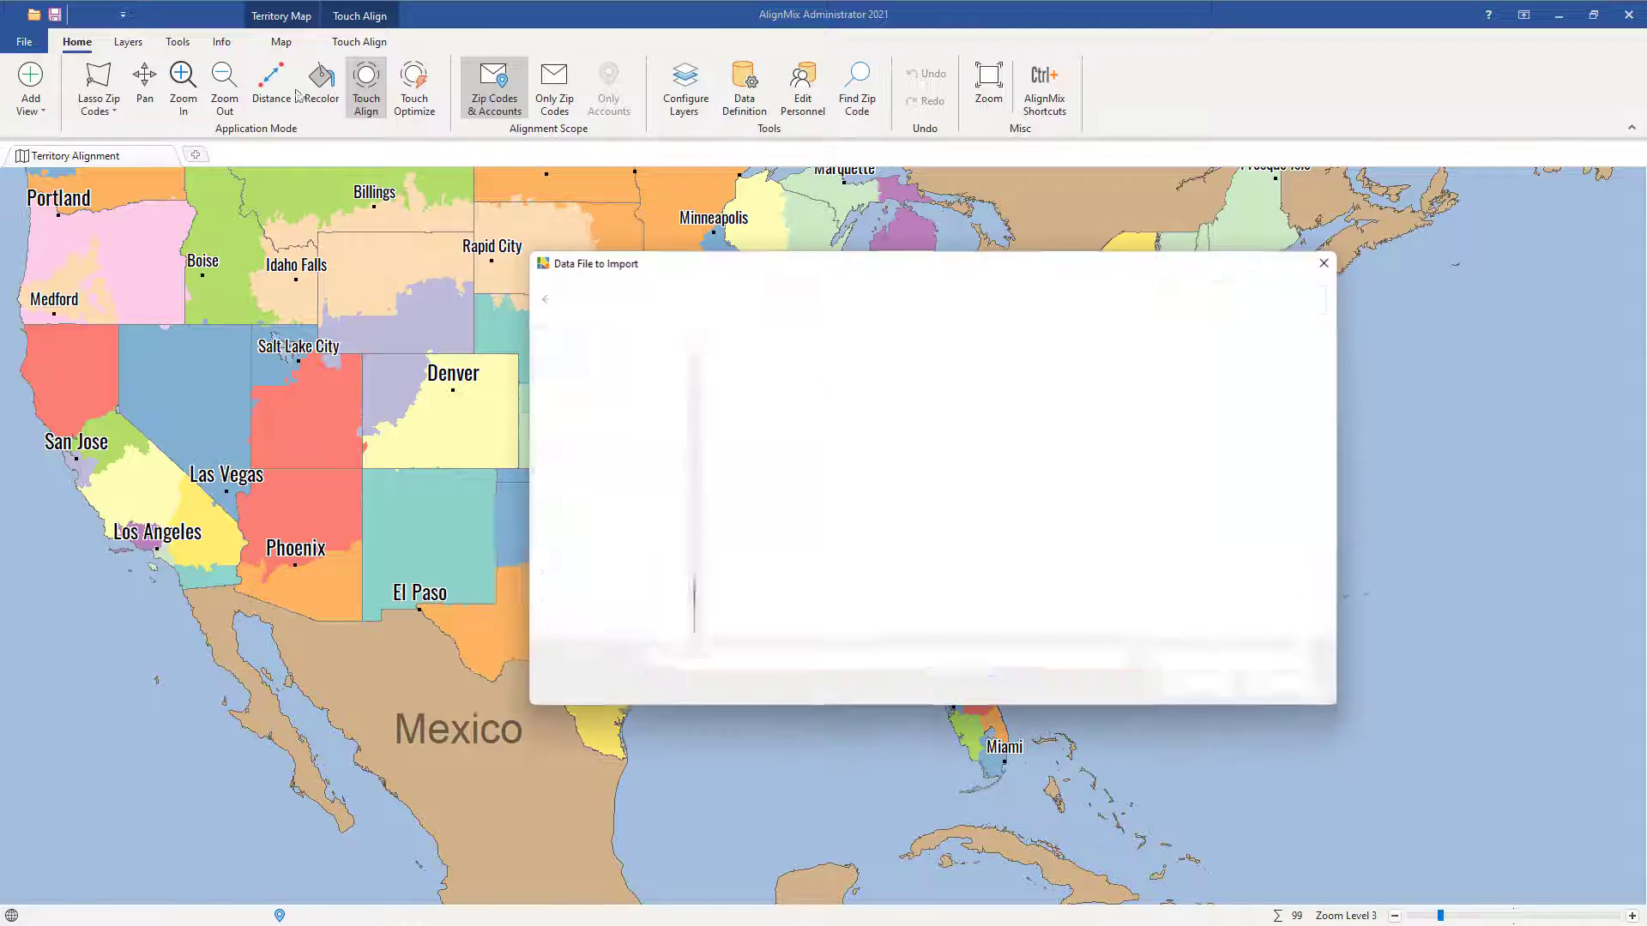
double_click(739, 391)
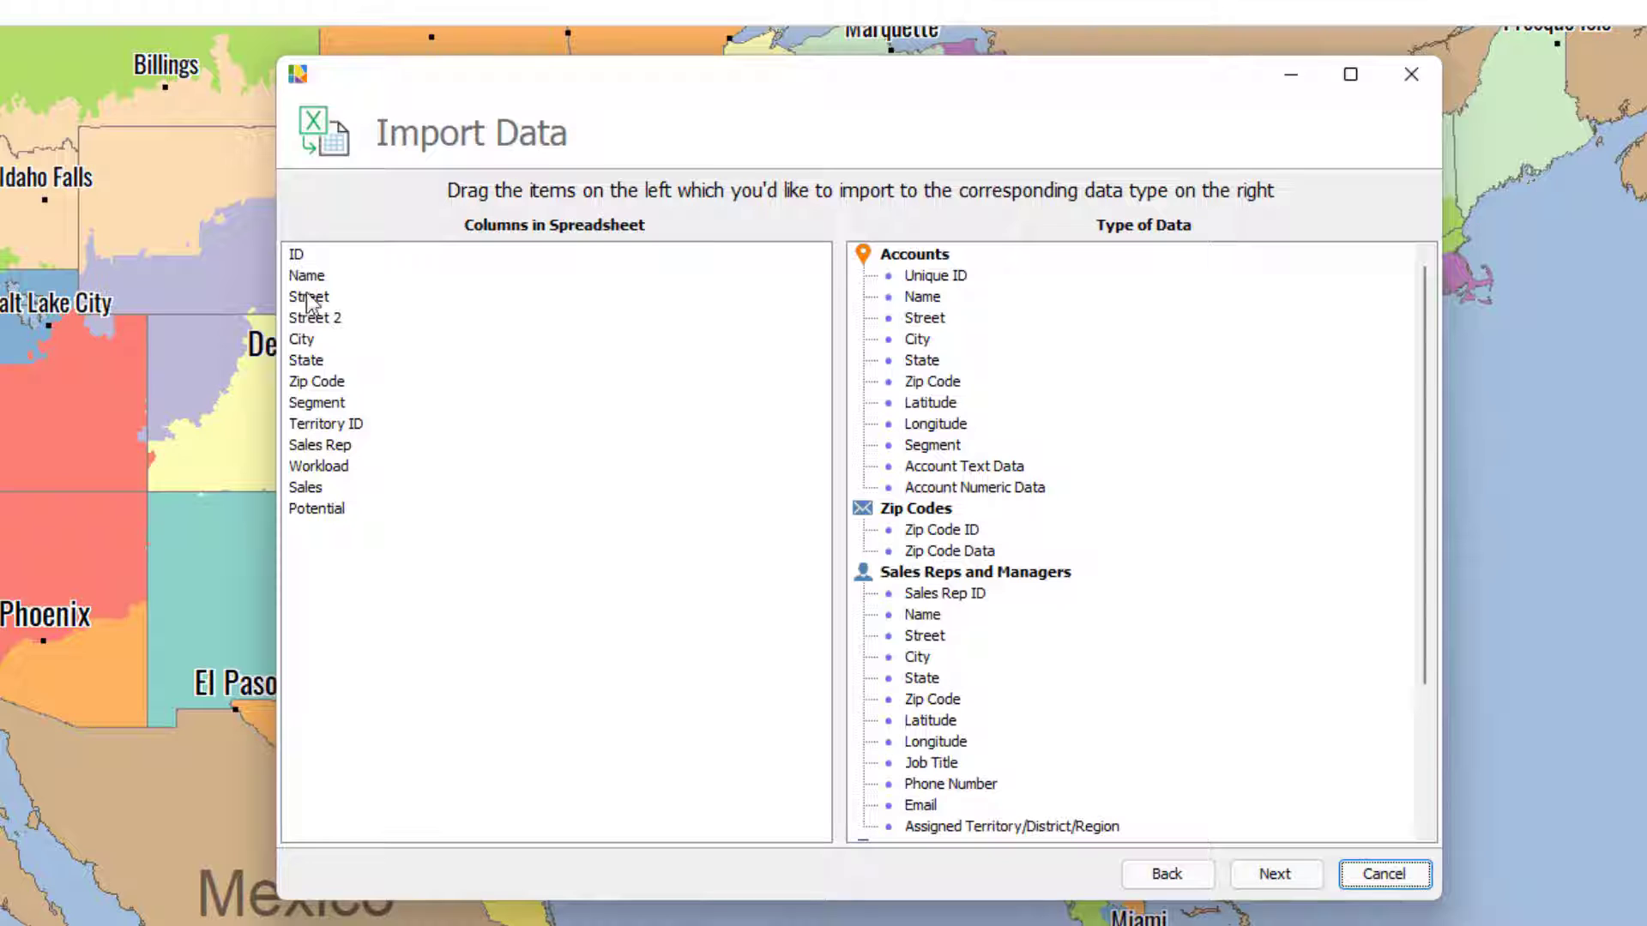
left_click_drag(296, 254, 933, 294)
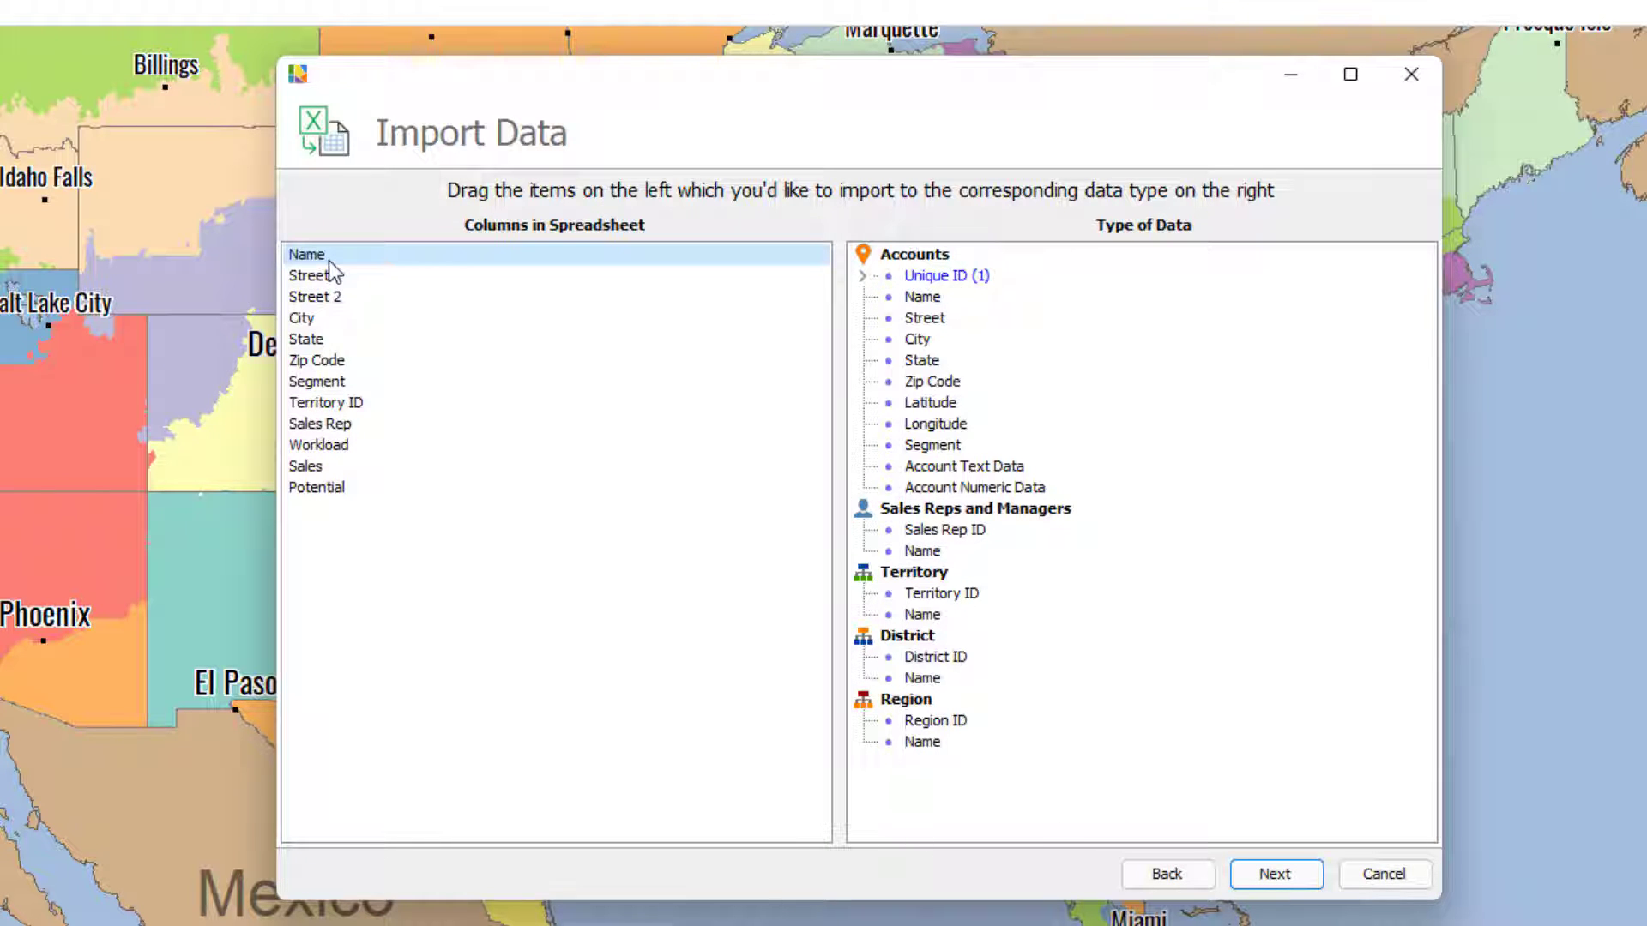
Map Name, Street, Zip Code, Segment, Territory ID, plus Workload, Sales, Potential as numeric data.
left_click_drag(845, 300, 918, 298)
left_click_drag(432, 250, 898, 380)
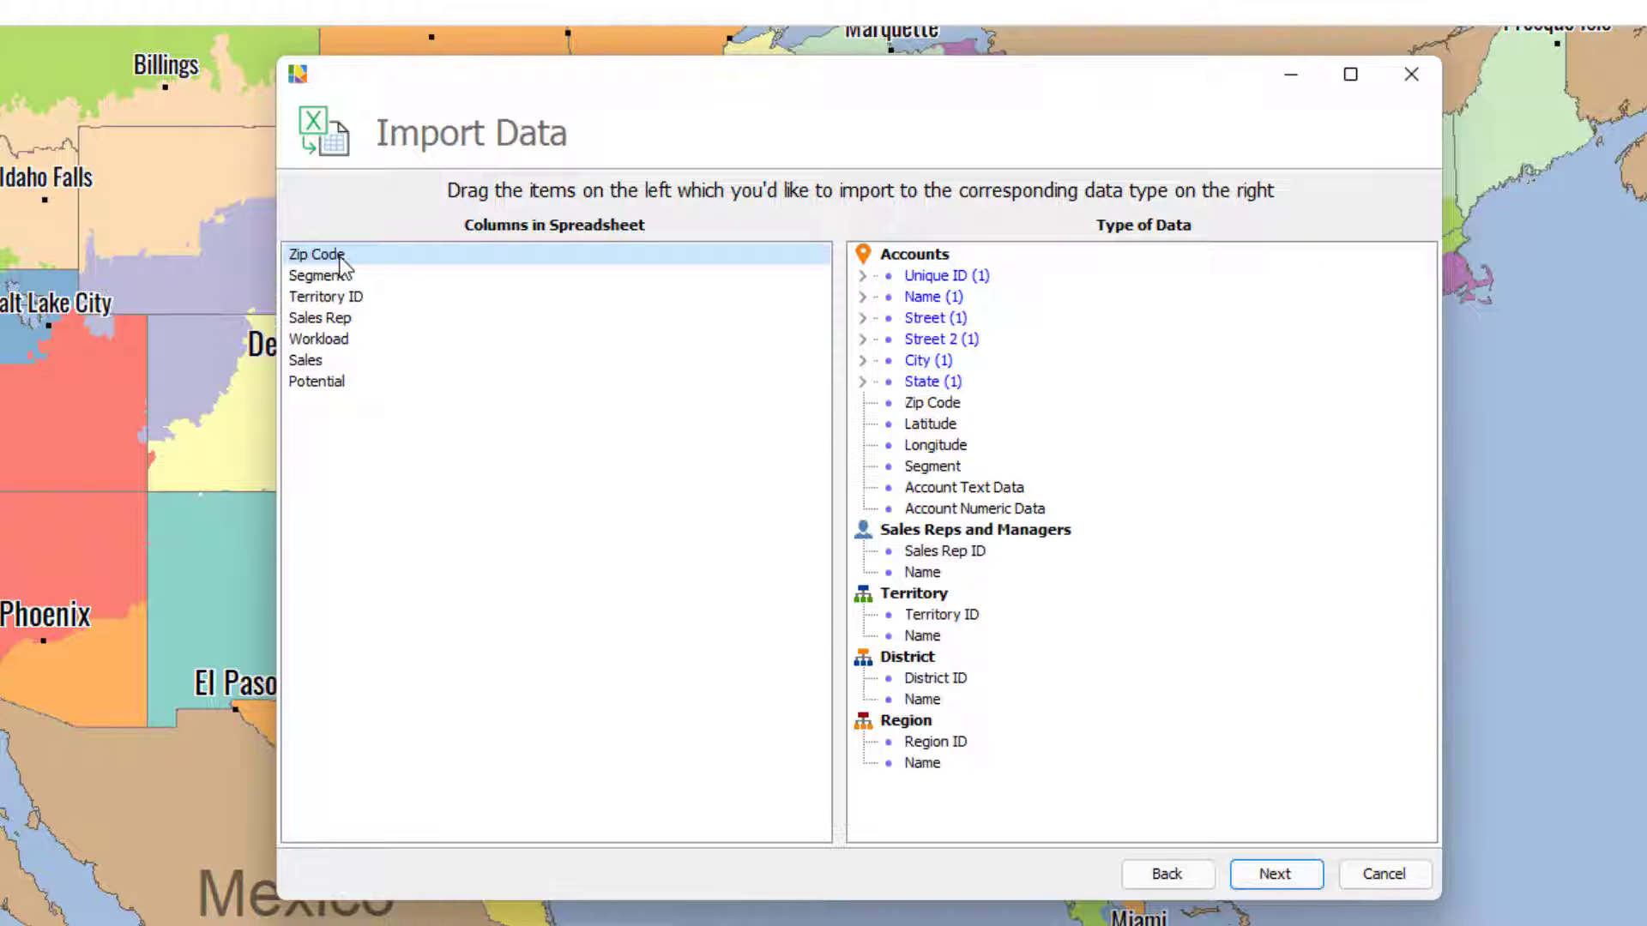
left_click_drag(339, 255, 869, 400)
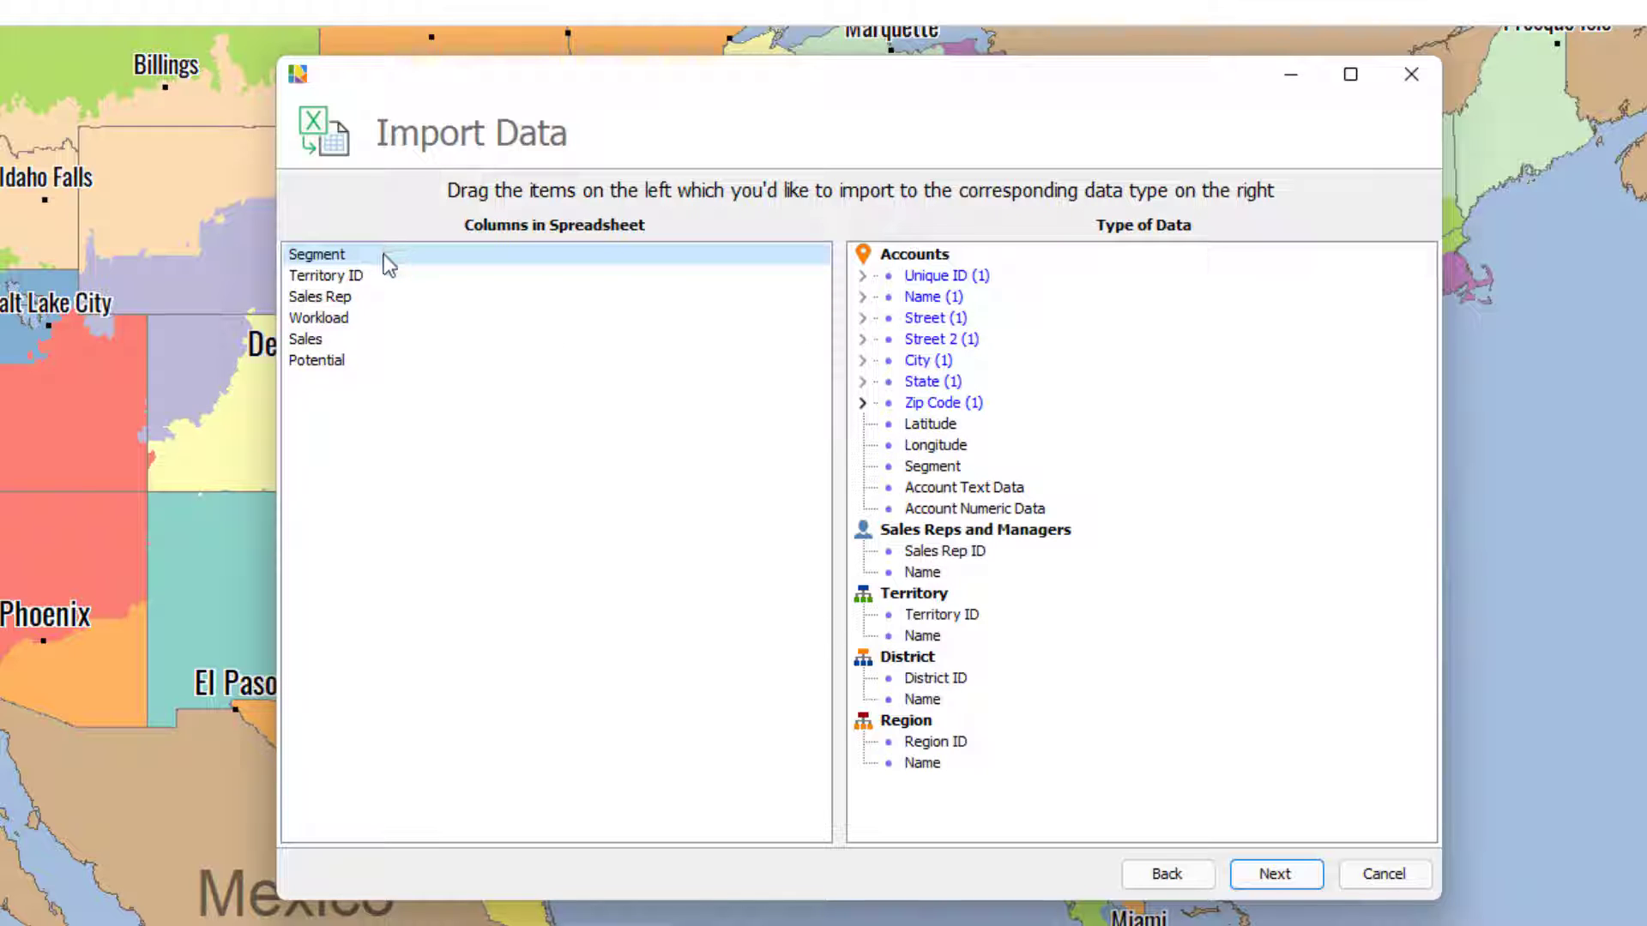
left_click_drag(383, 255, 945, 468)
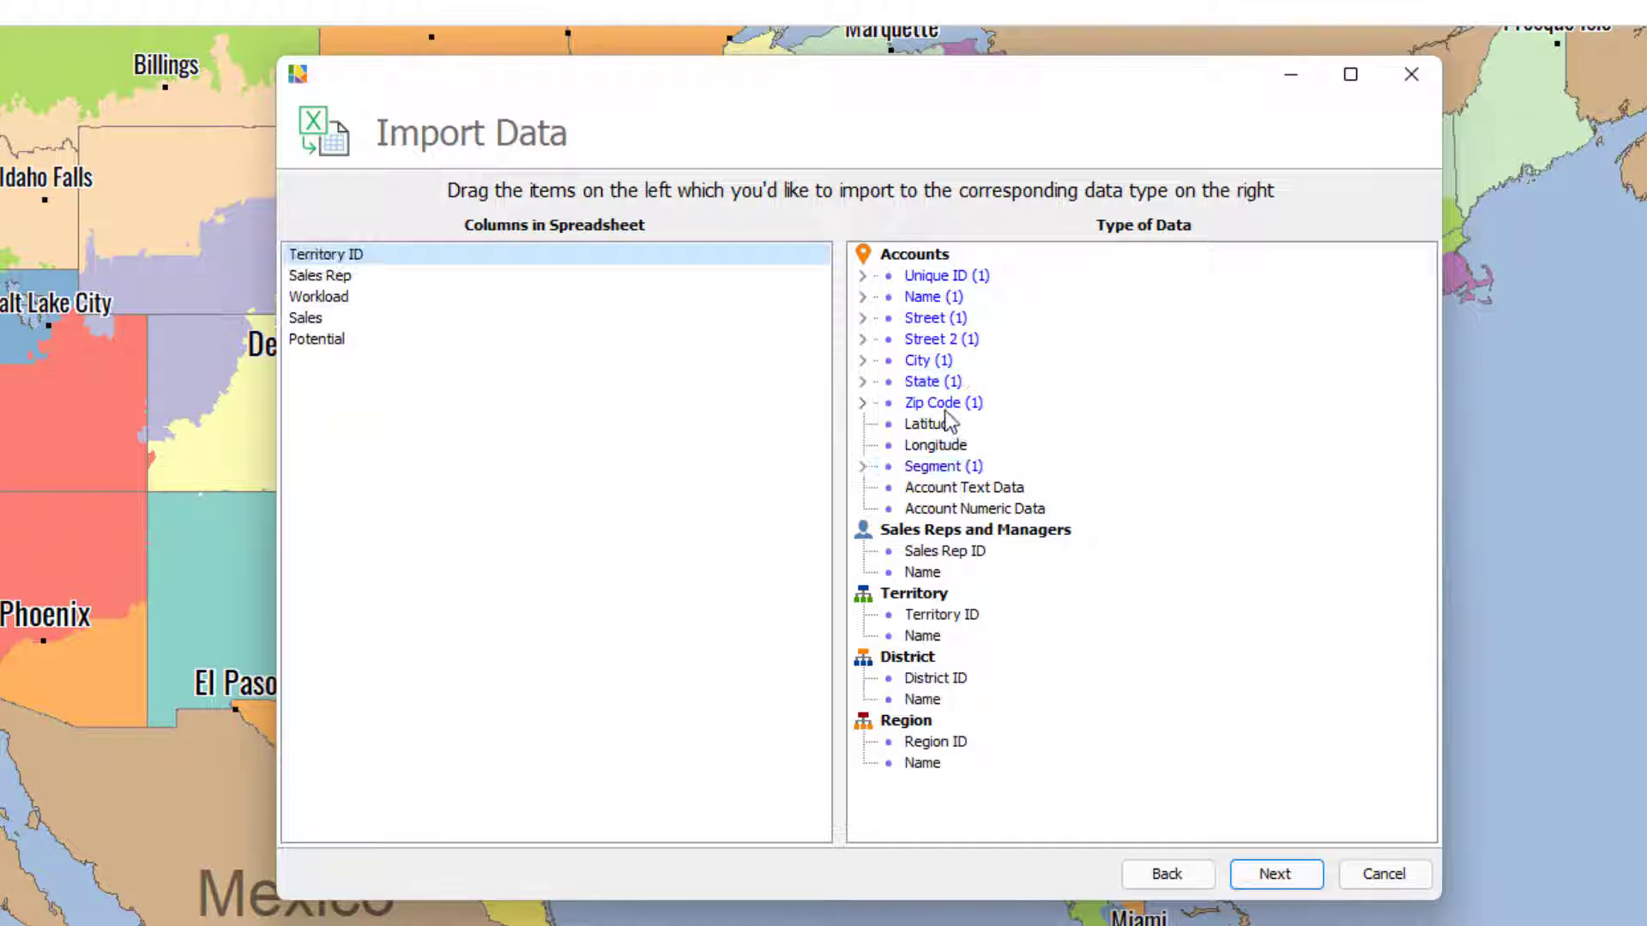
left_click_drag(346, 255, 921, 627)
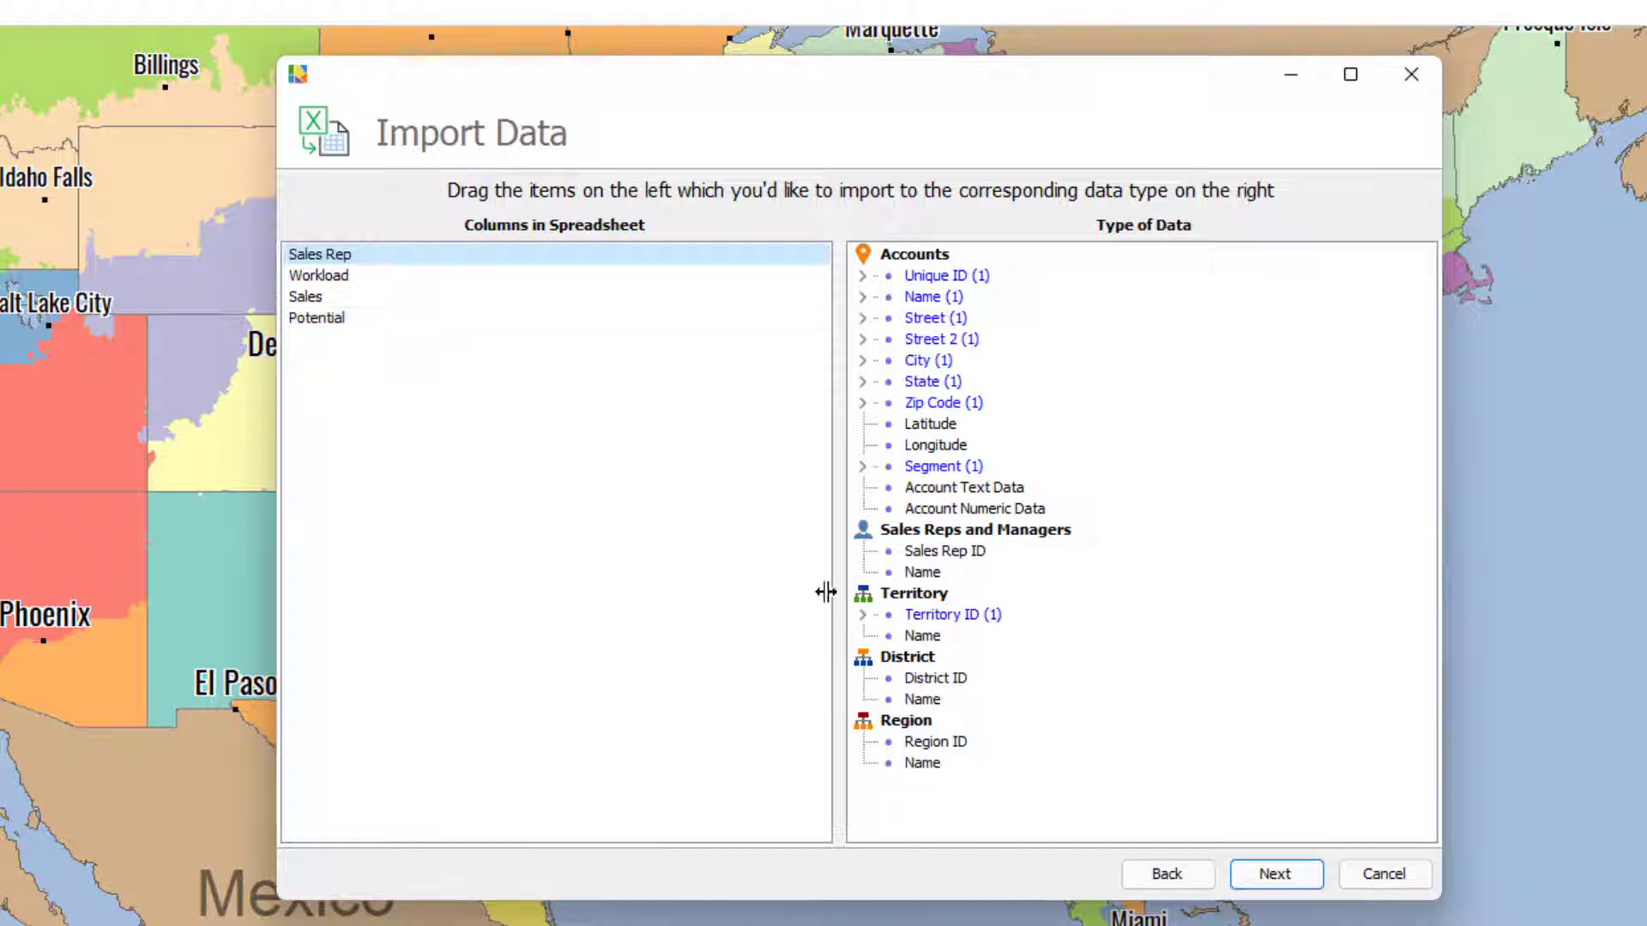
left_click(317, 273)
left_click(316, 321, "shift")
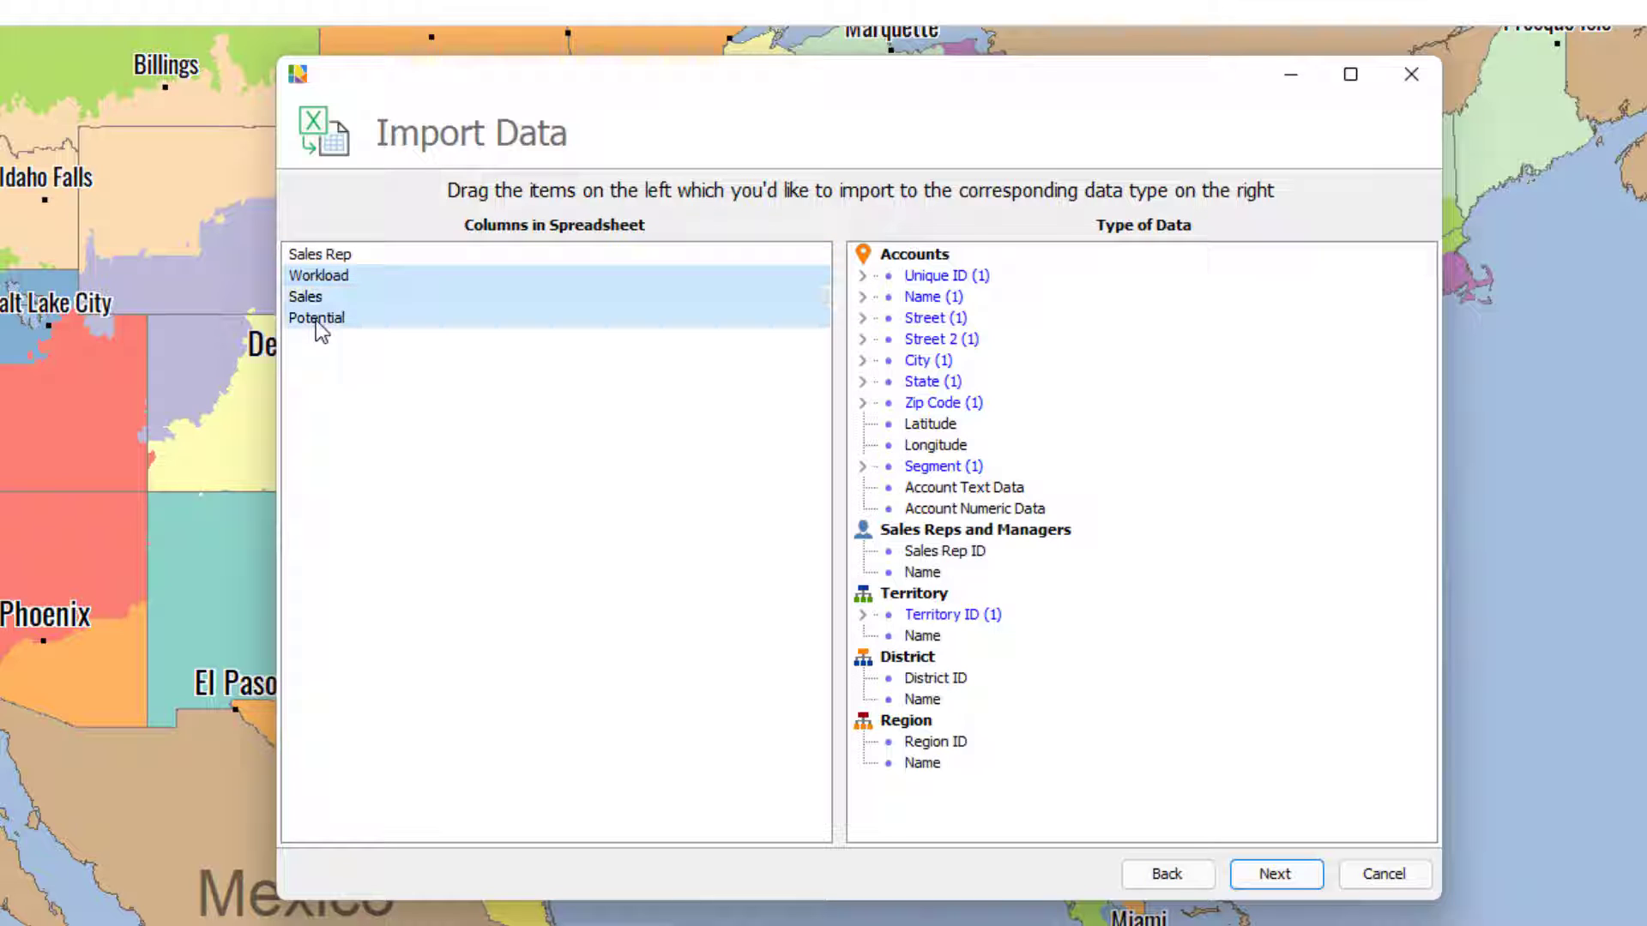
left_click_drag(320, 309, 967, 509)
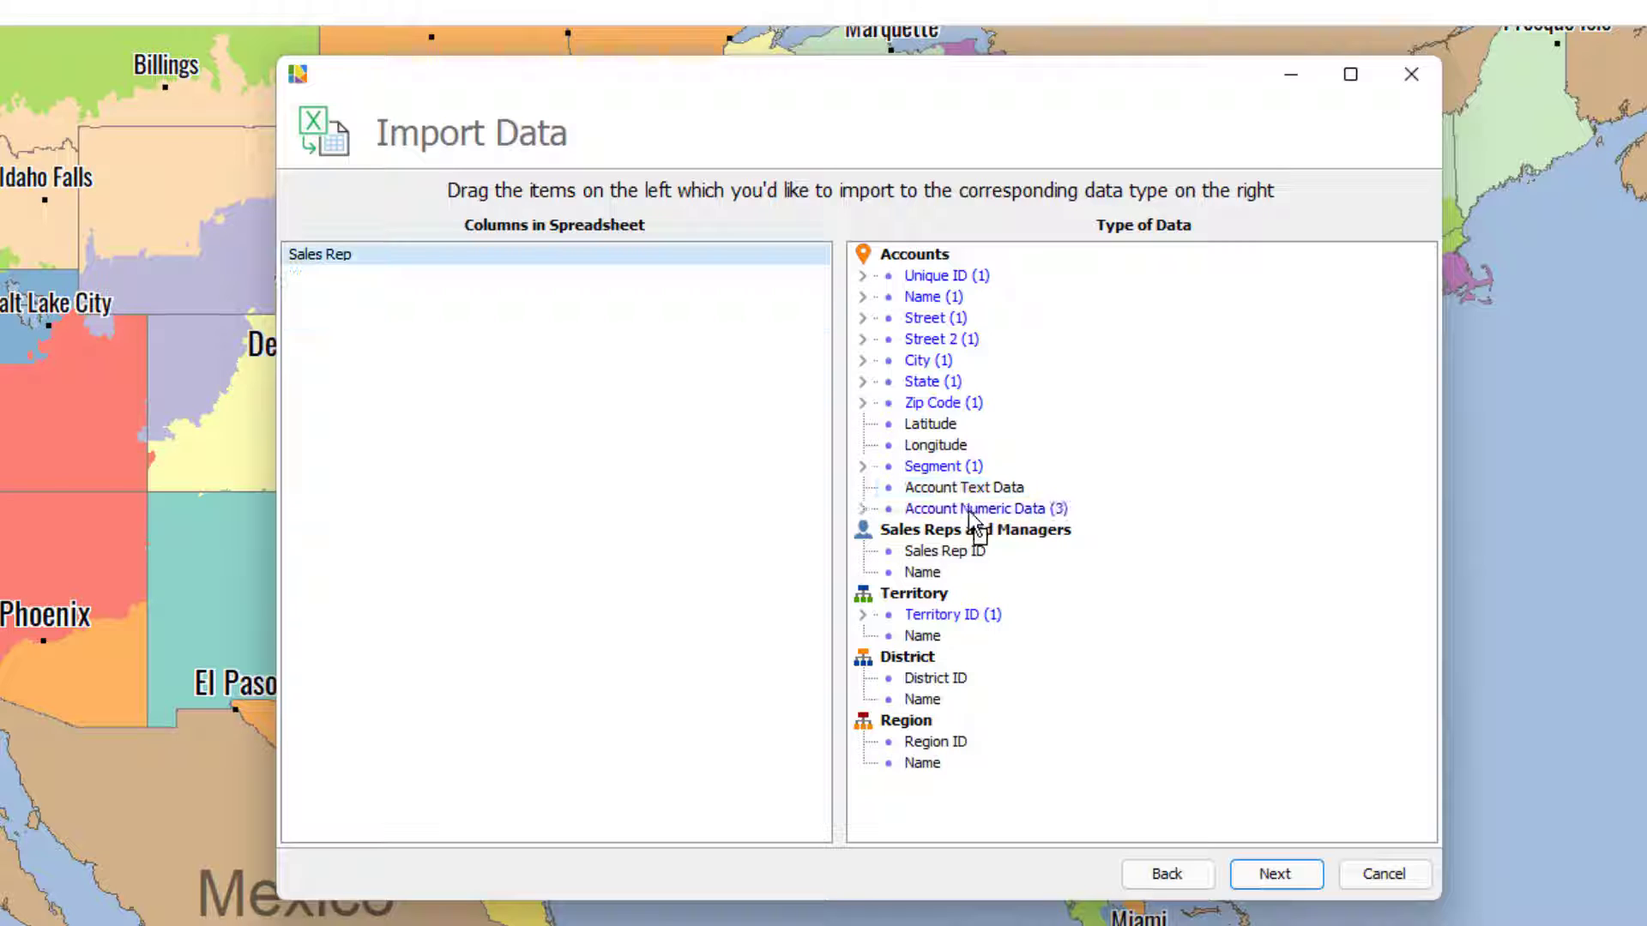
left_click(1275, 872)
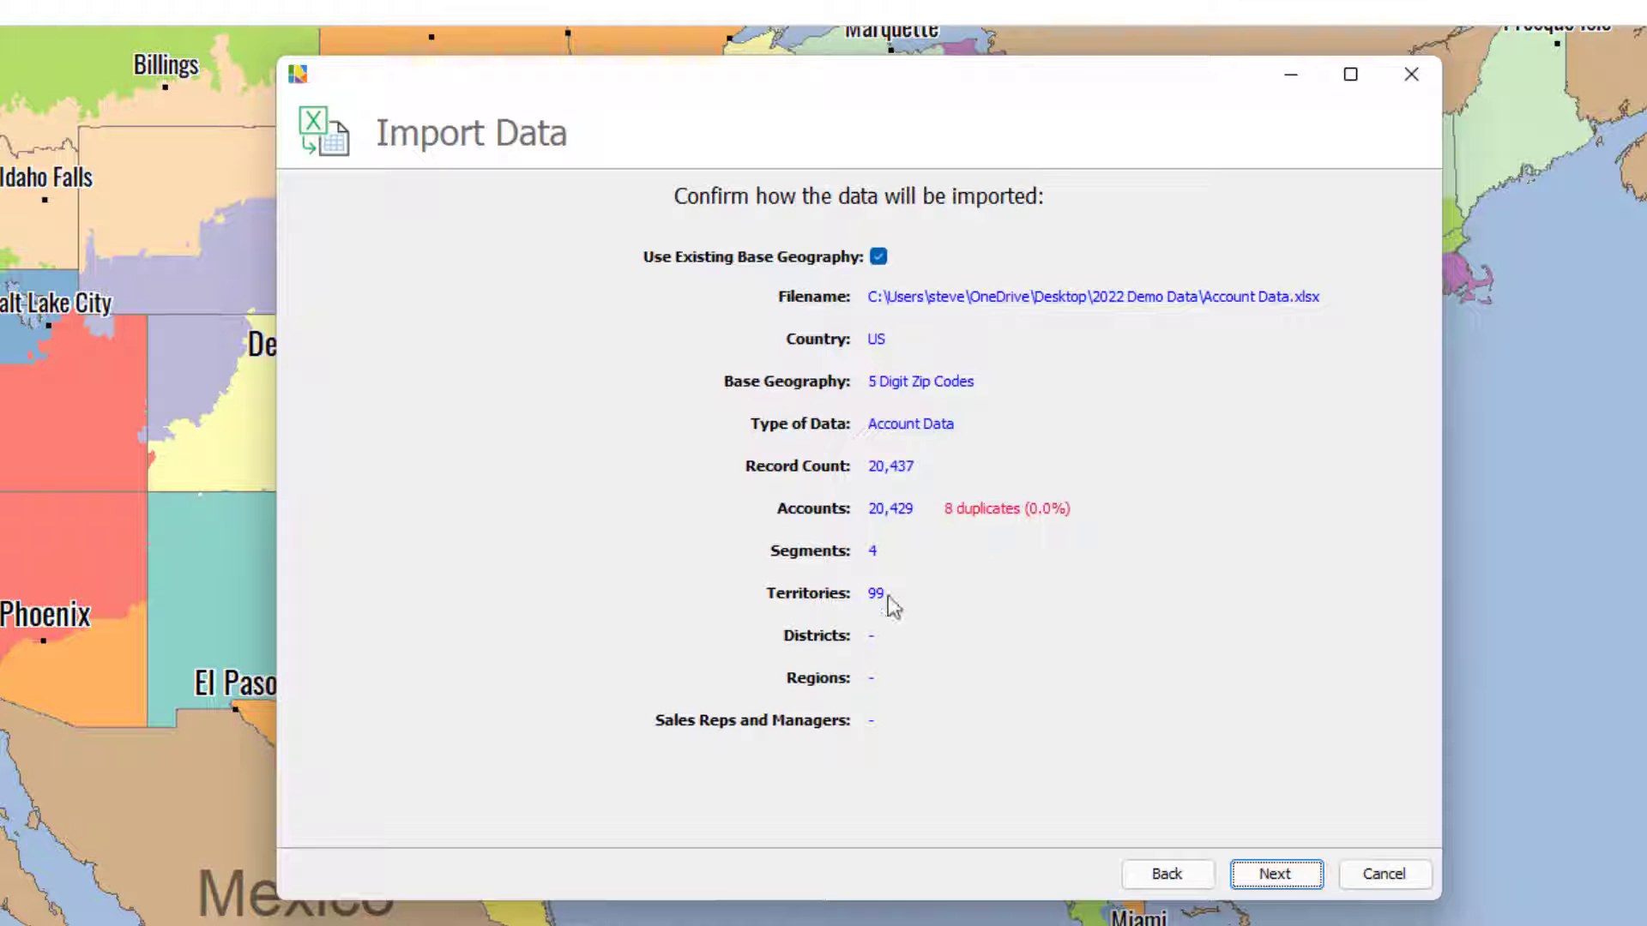
Complete the account import with 0 errors and zoom in on the segment-coded account markers.
left_click(1273, 874)
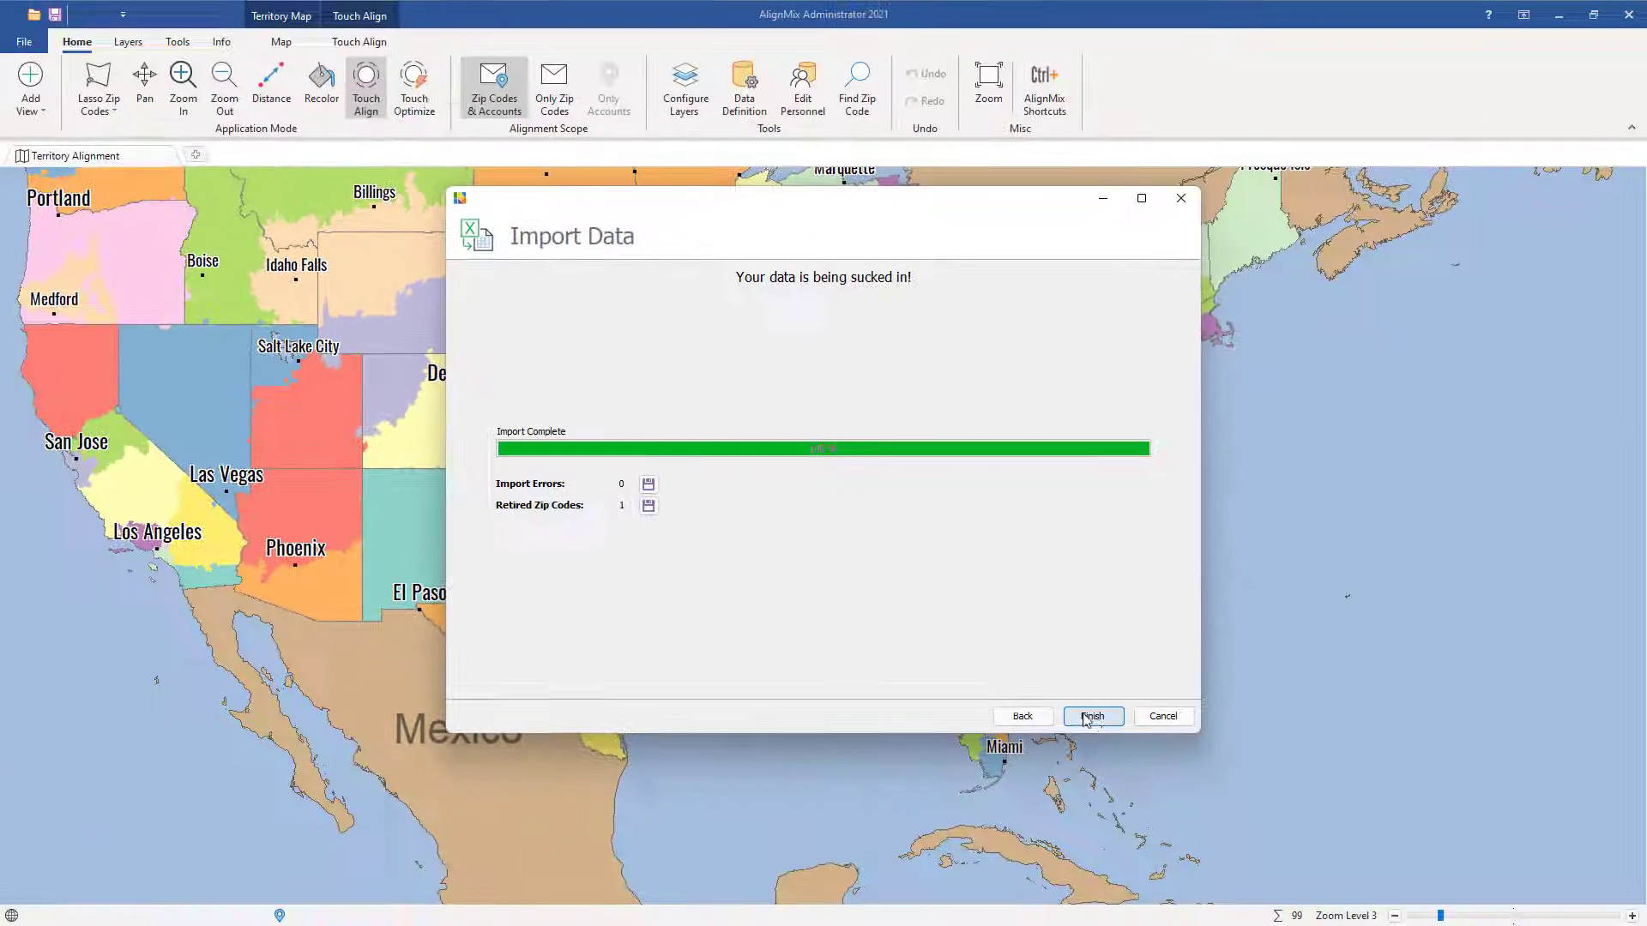
left_click(1086, 717)
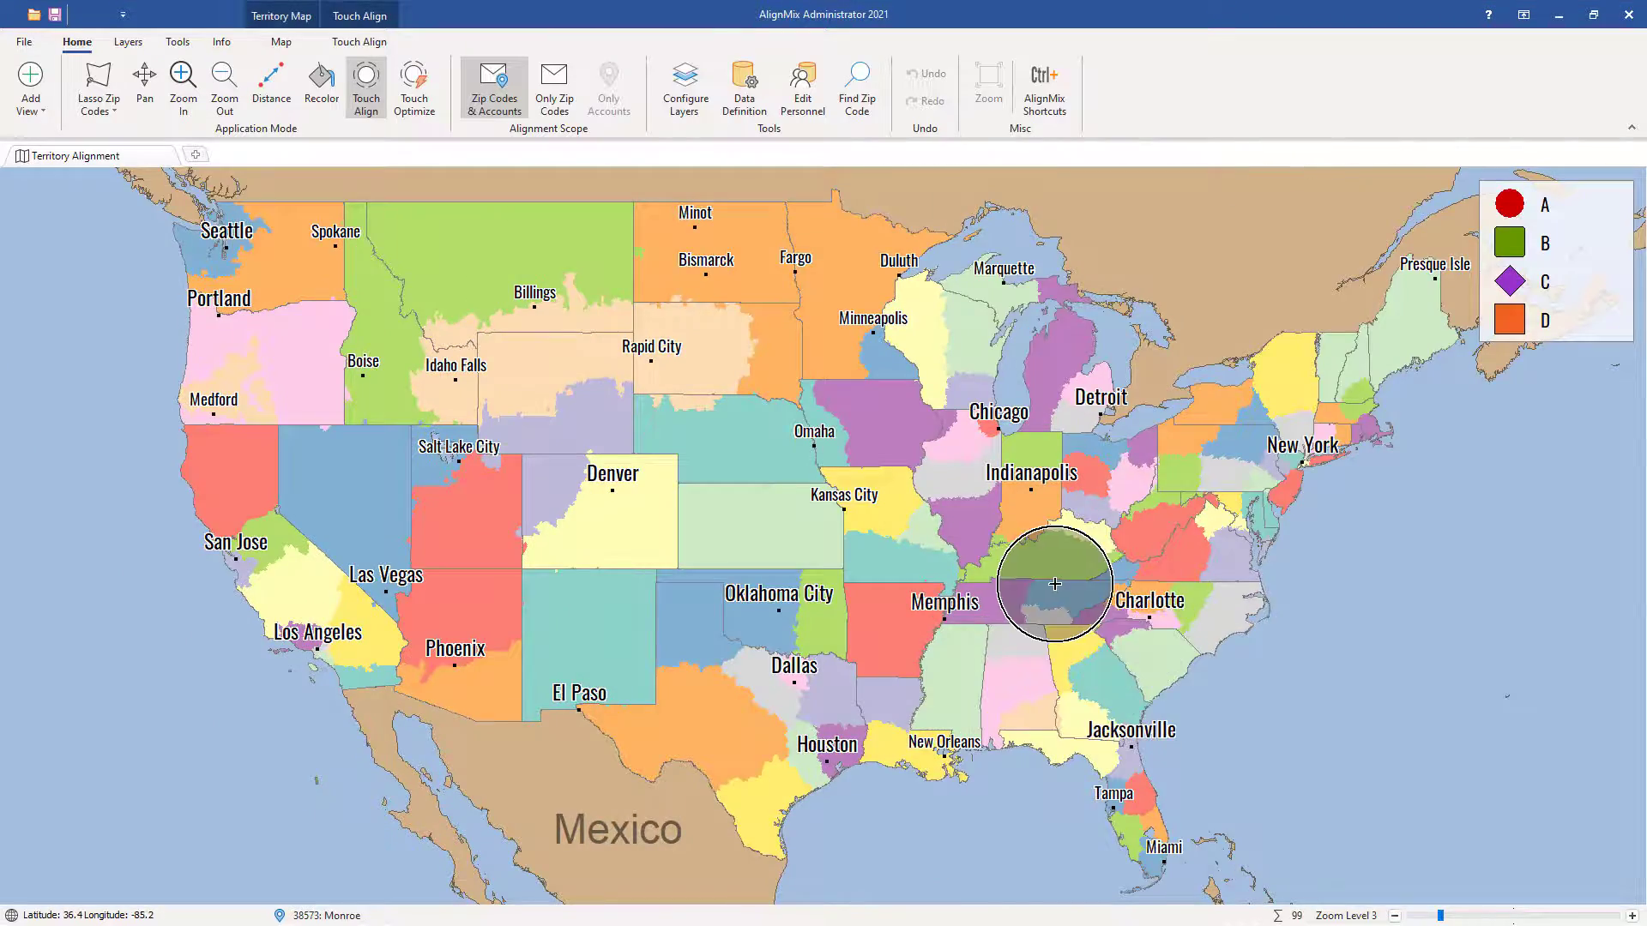
scroll(1054, 584, "up", 5)
scroll(871, 368, "up", 1)
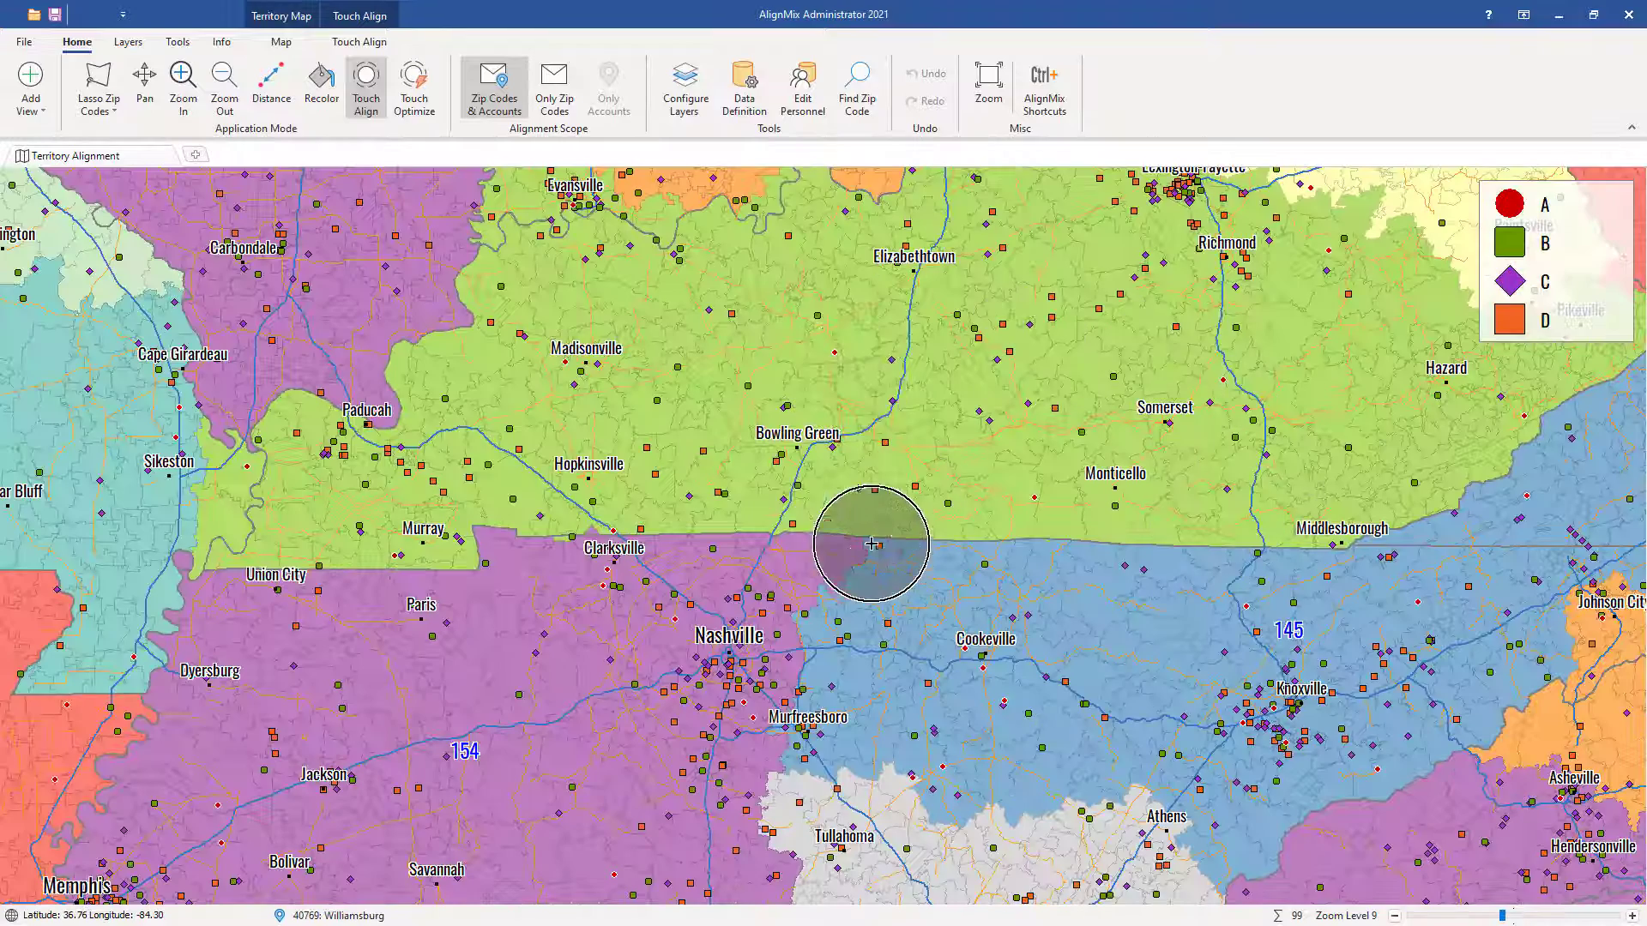
scroll(890, 537, "down", 2)
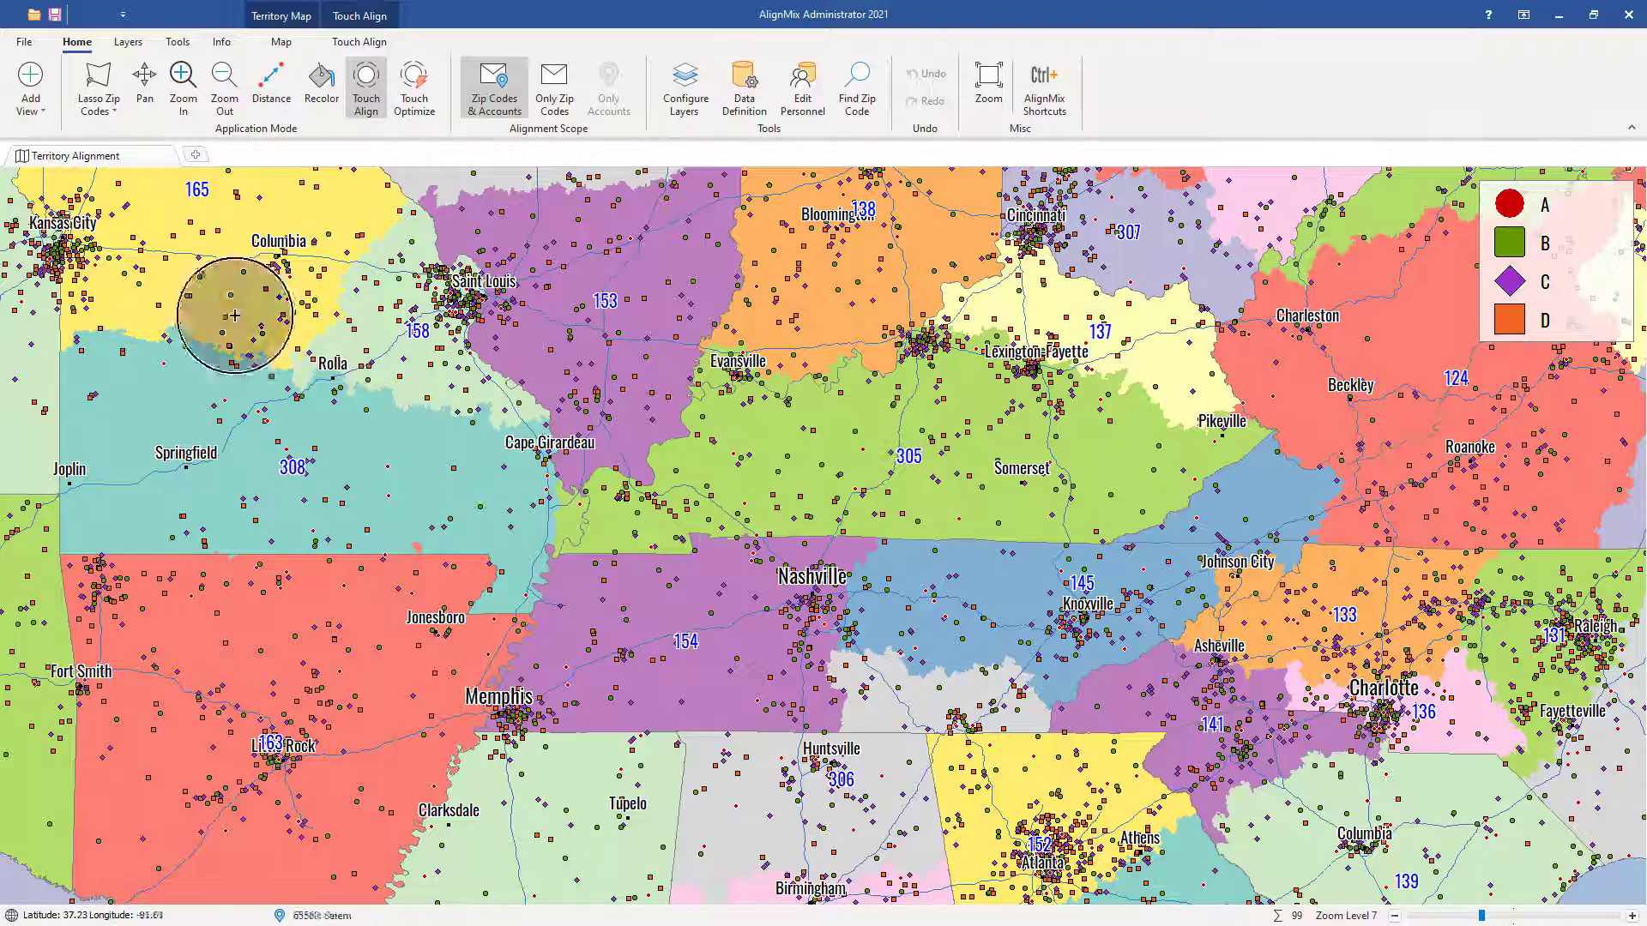
left_click(24, 41)
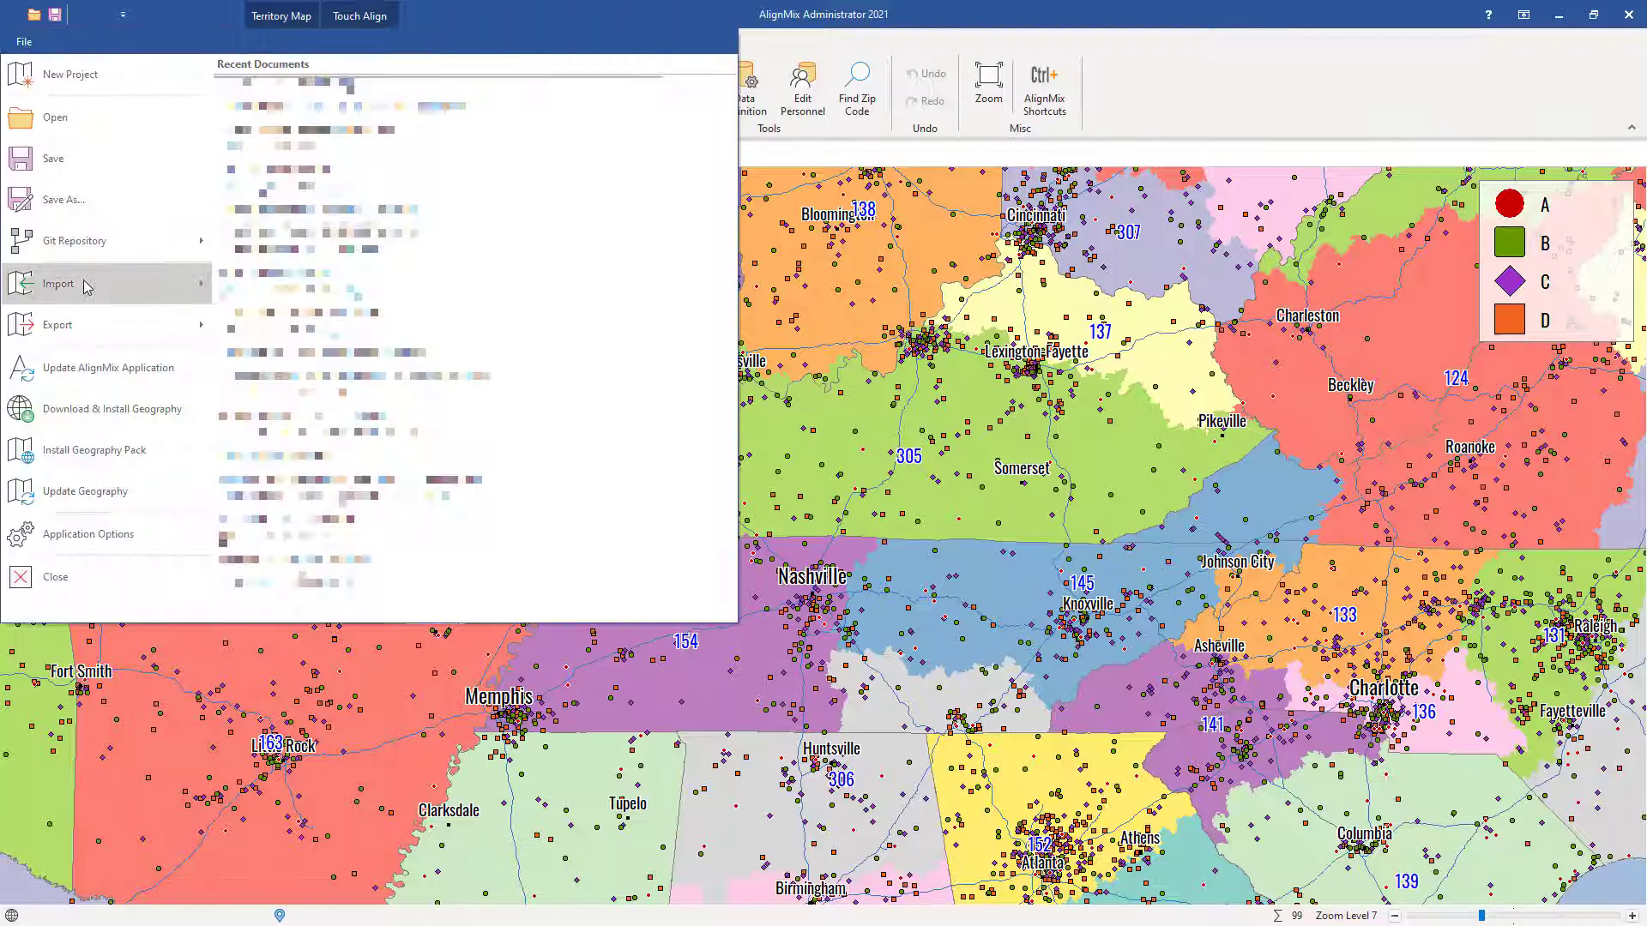
Start a data-file import and open Sales Force Roster.xlsx.
left_click(87, 286)
left_click(245, 79)
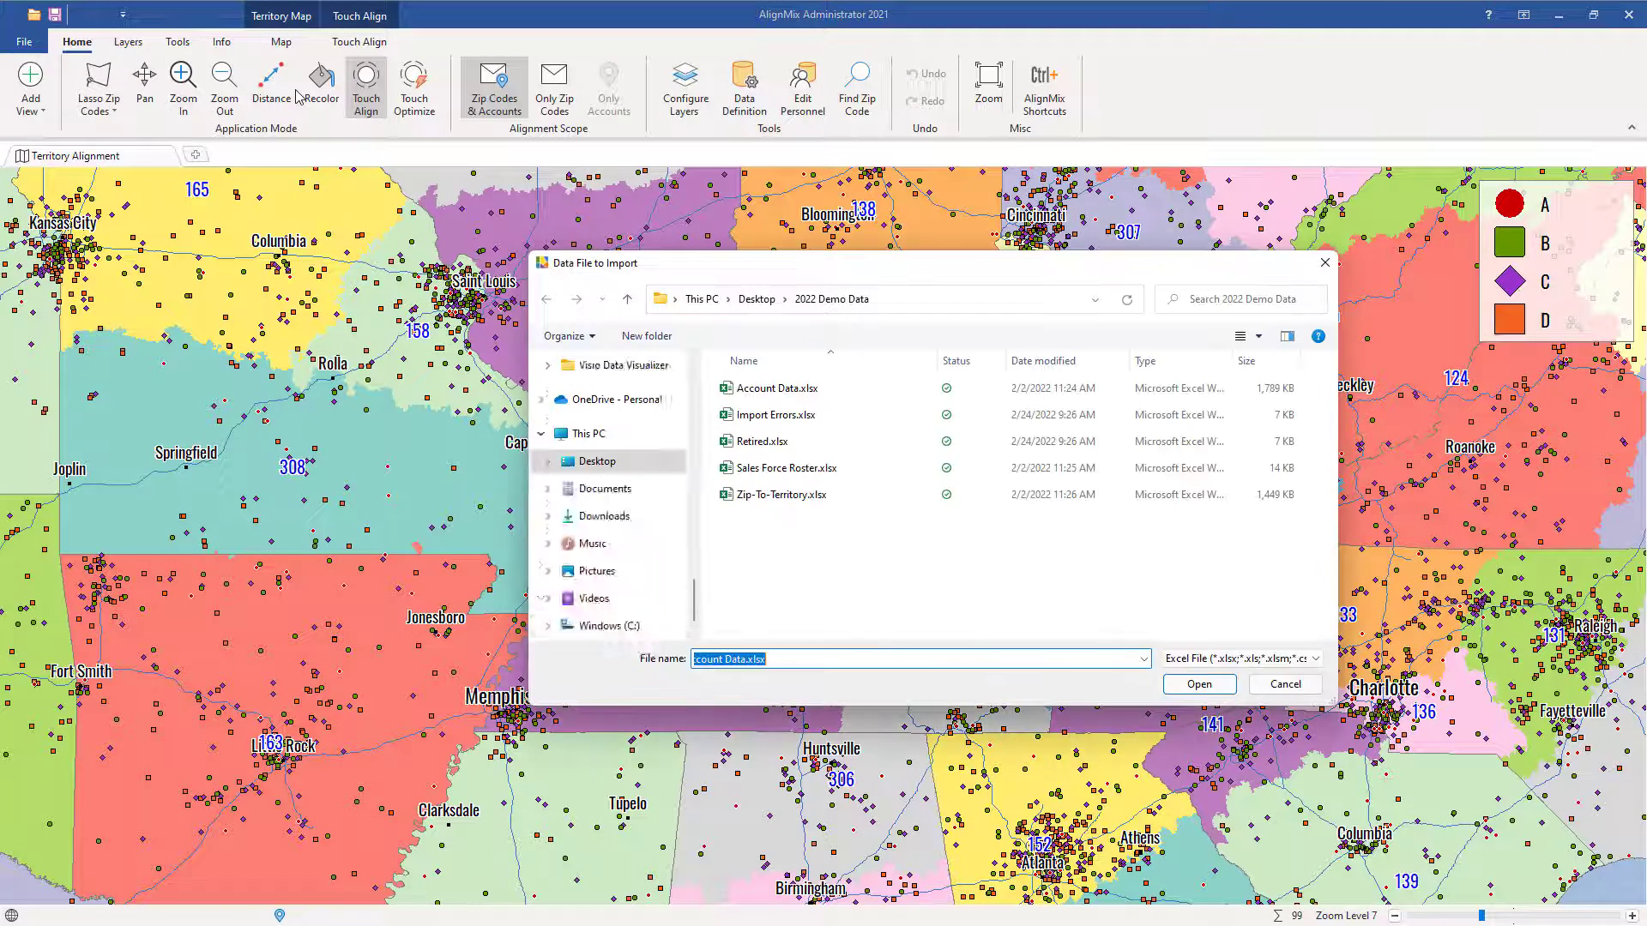
left_click(782, 474)
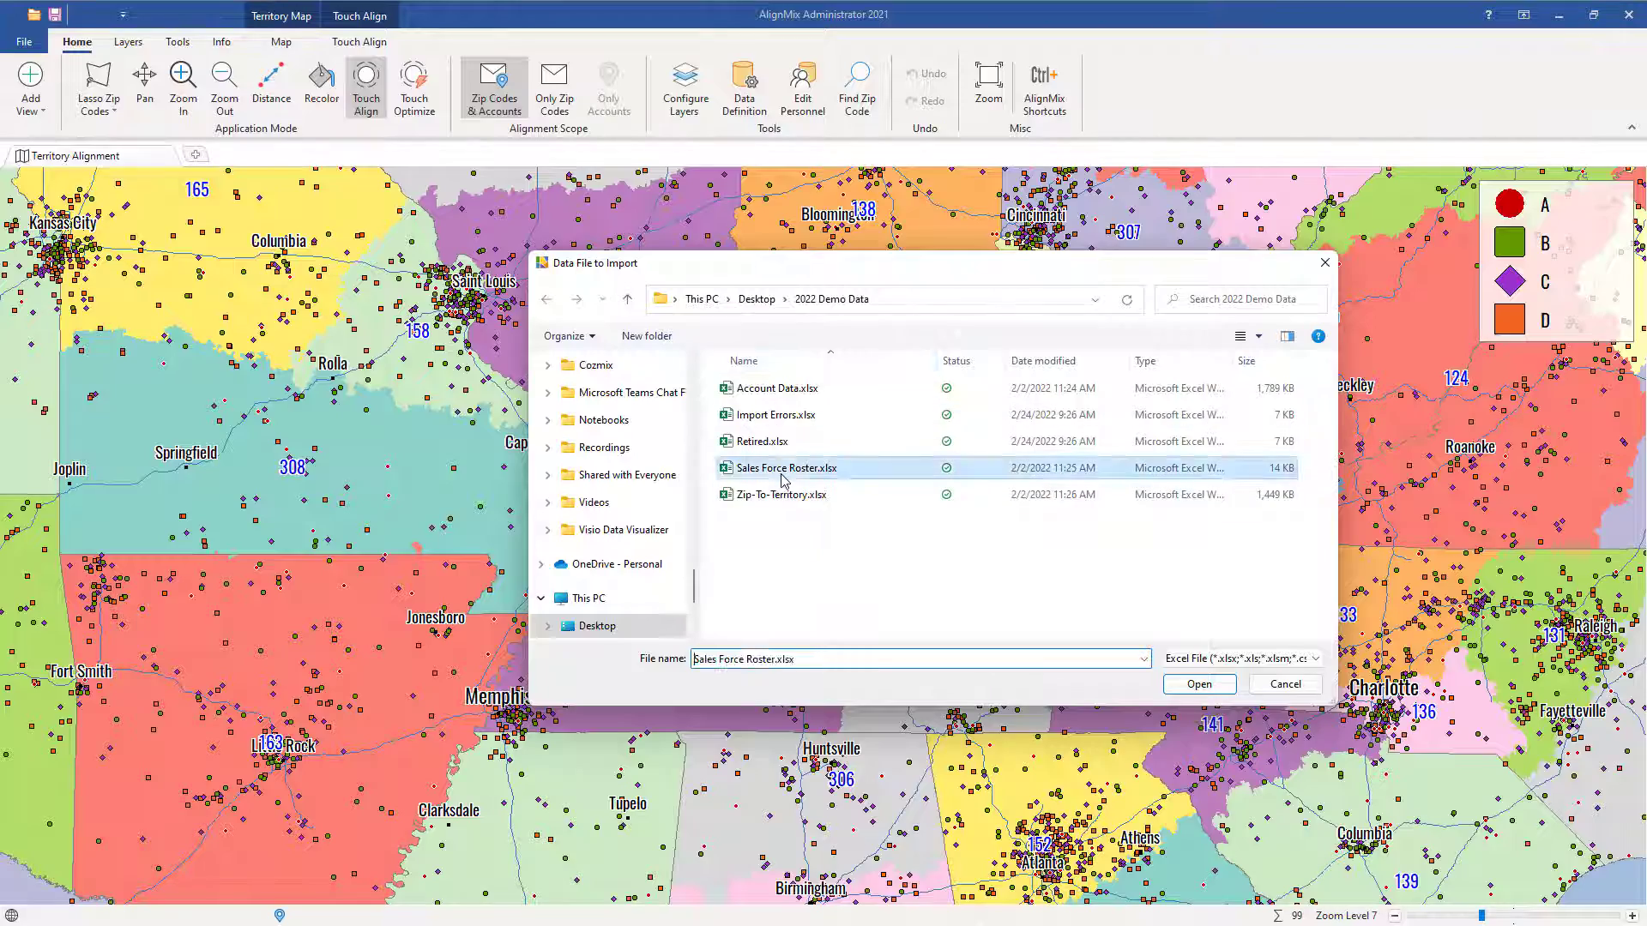
left_click(1199, 684)
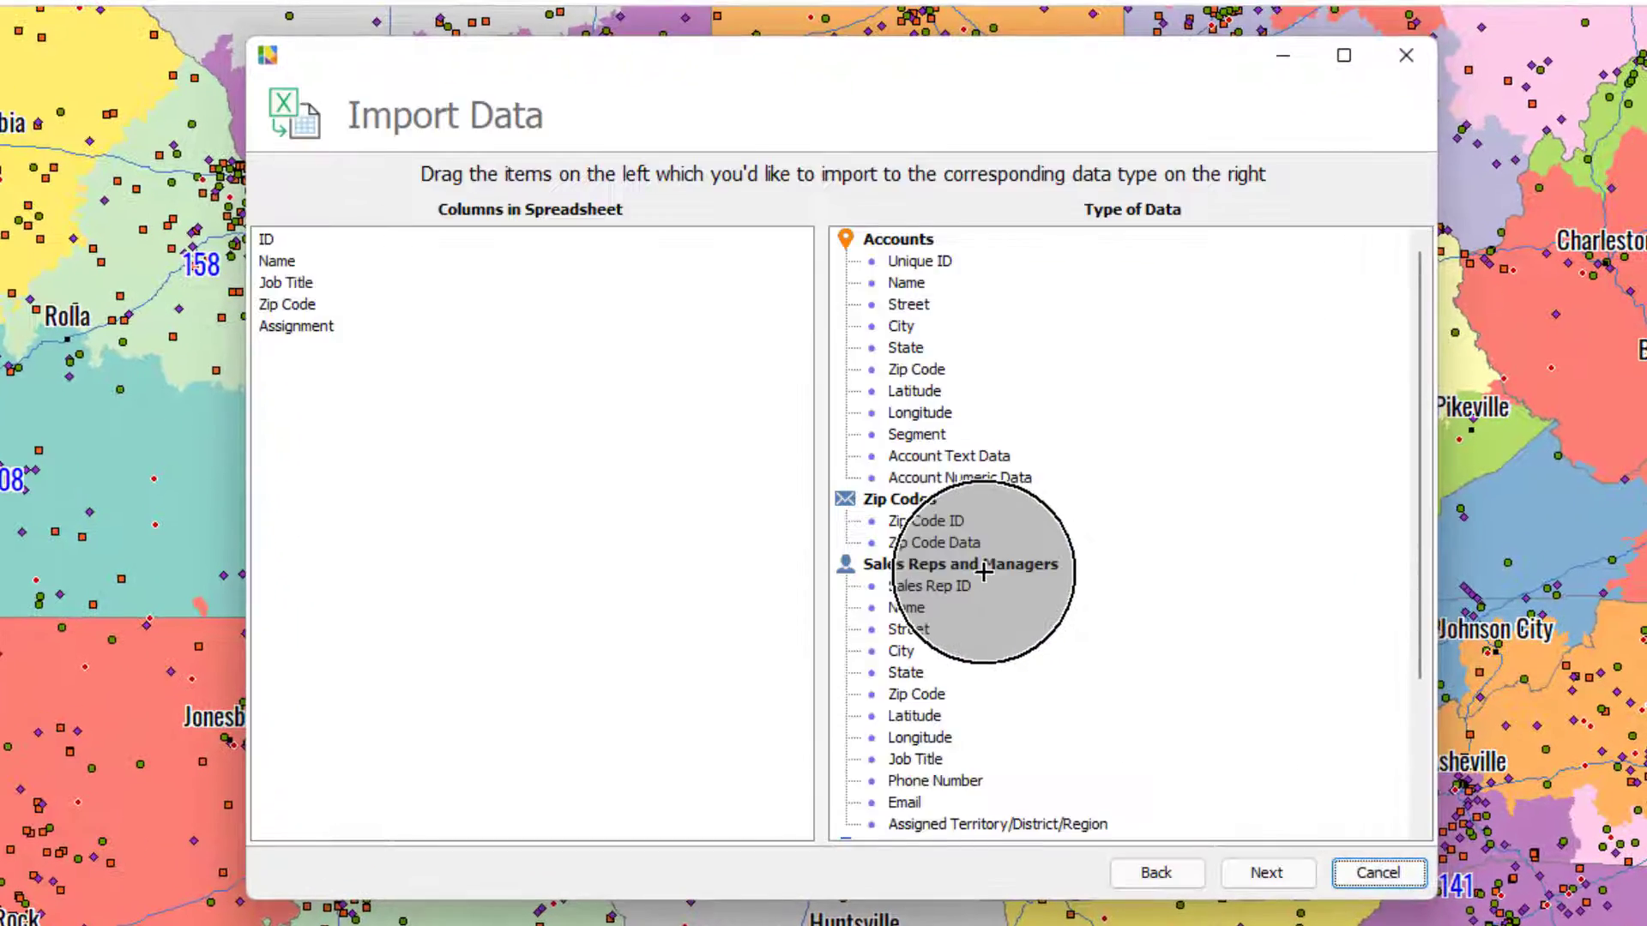
Map the ID, Name, Job Title, Zip Code and Assignment columns to the sales-rep fields.
left_click_drag(272, 241, 916, 589)
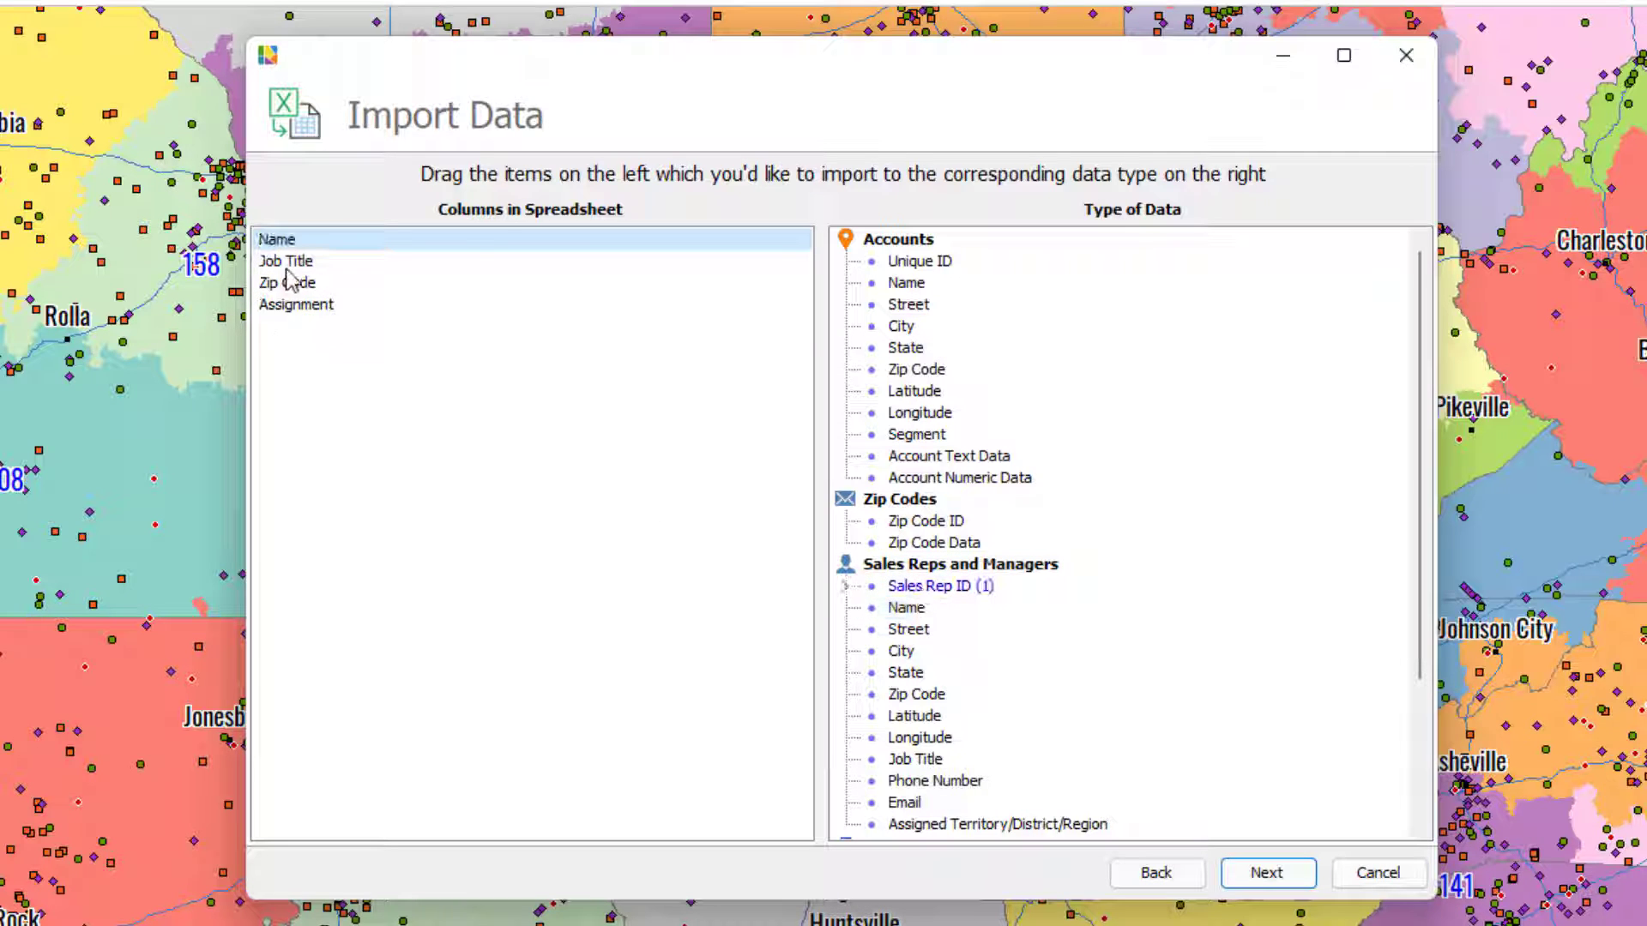
left_click_drag(268, 244, 883, 607)
left_click_drag(306, 249, 928, 764)
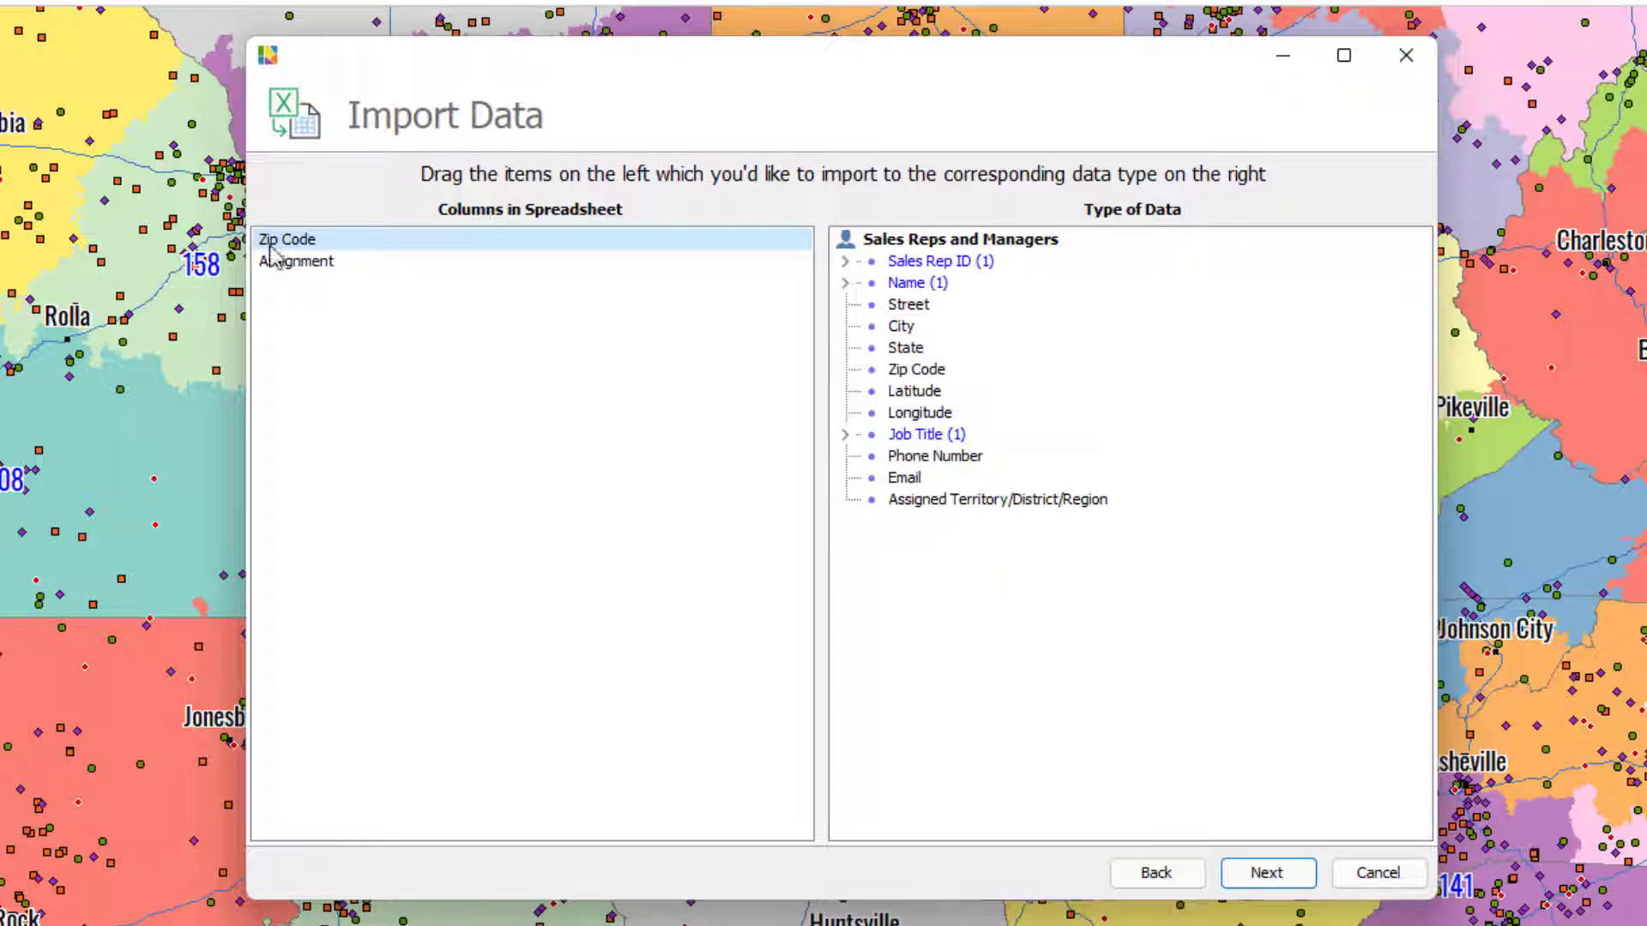
left_click_drag(275, 250, 915, 381)
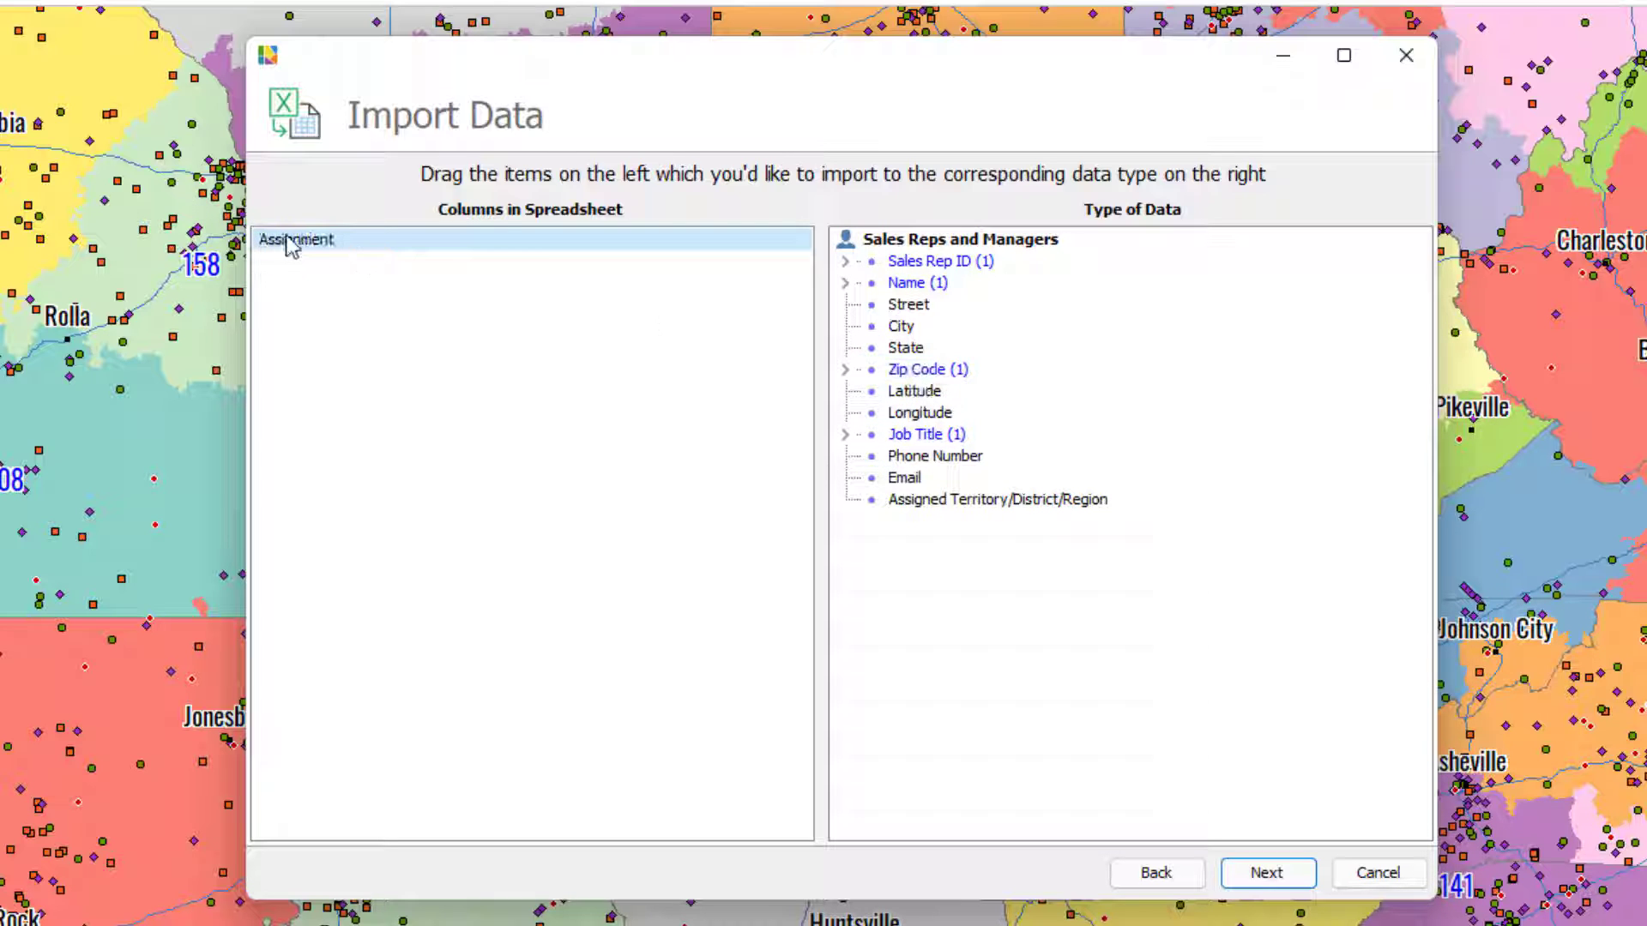
left_click_drag(286, 243, 952, 509)
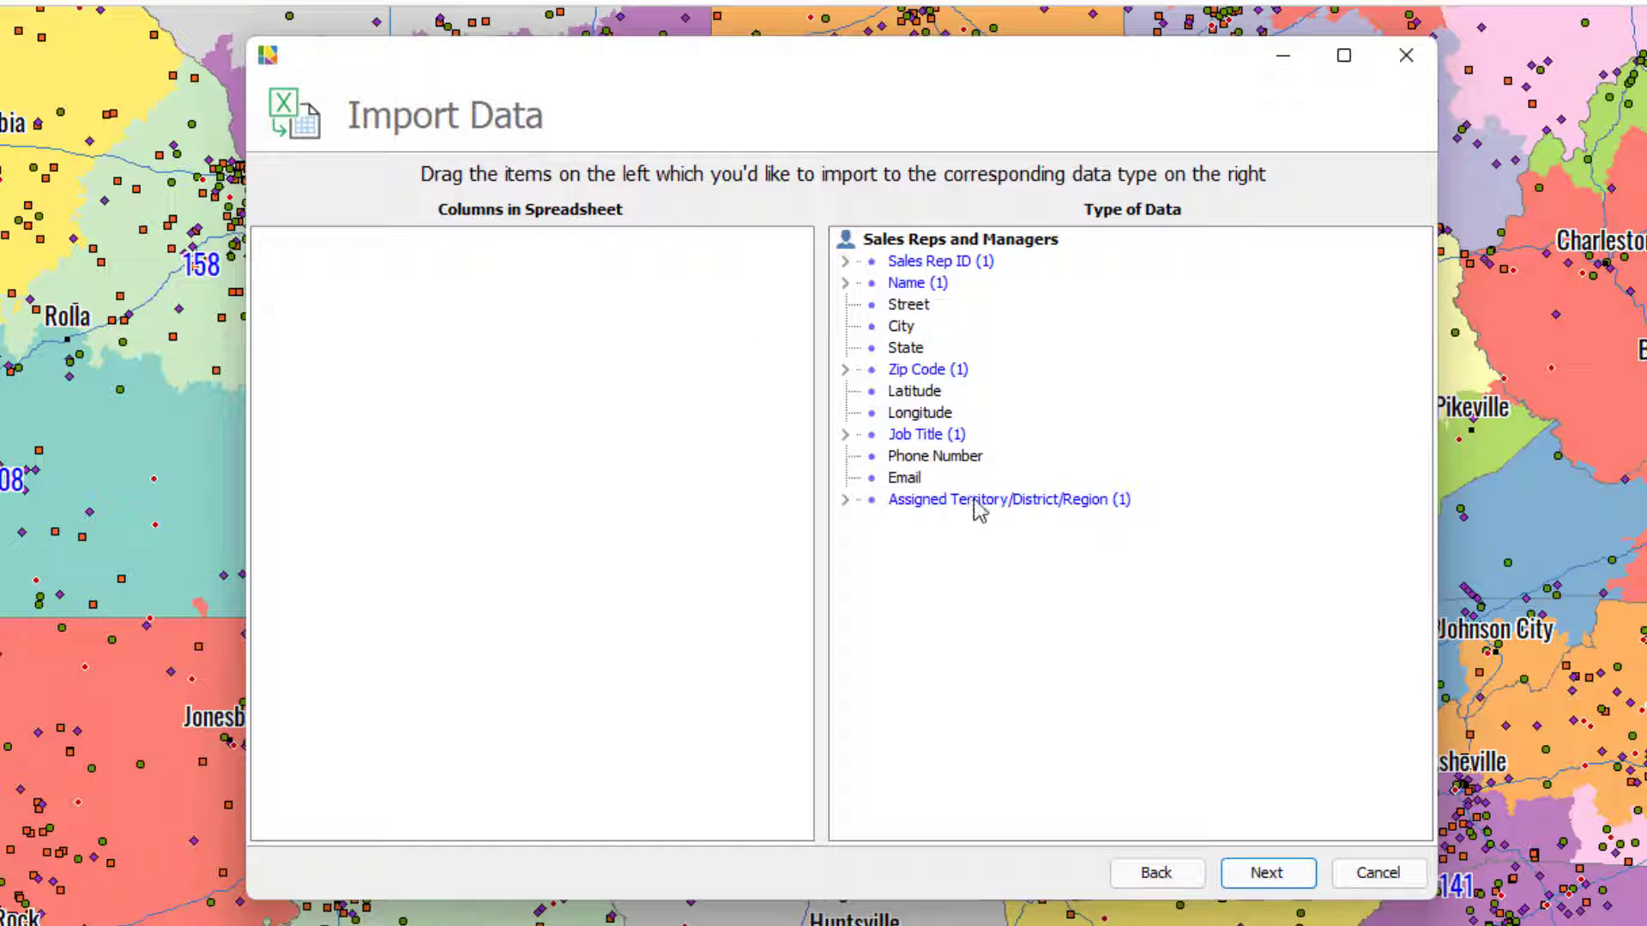
left_click(1268, 875)
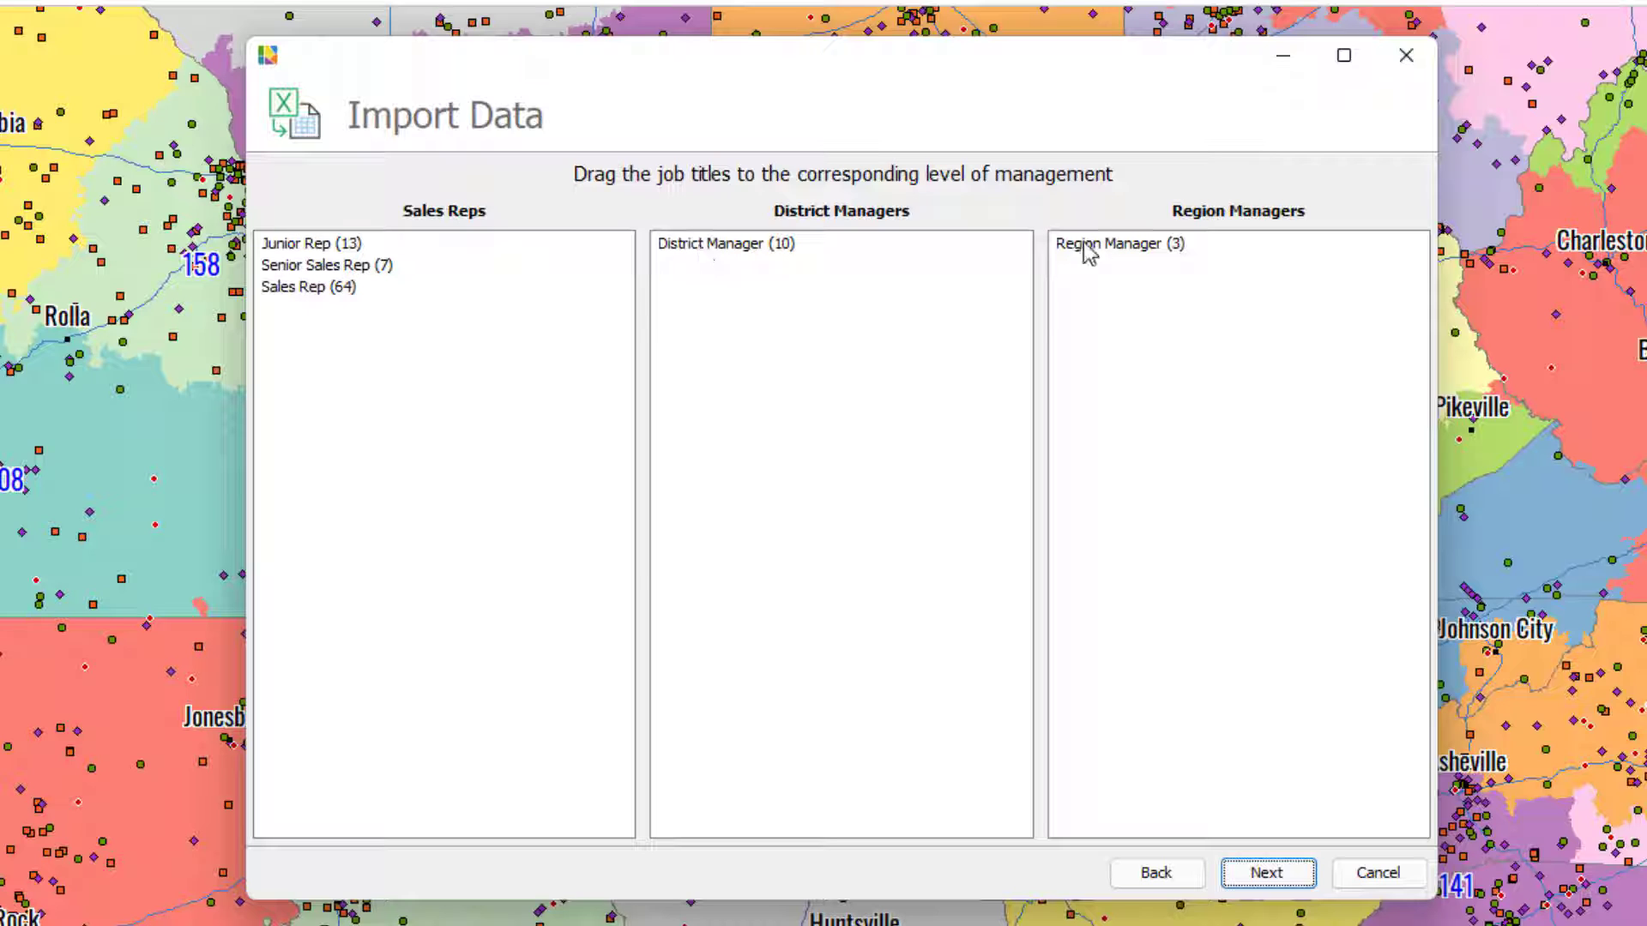
Assign job titles to rep and manager levels, then import all 97 reps with 0 errors.
left_click_drag(296, 288, 415, 349)
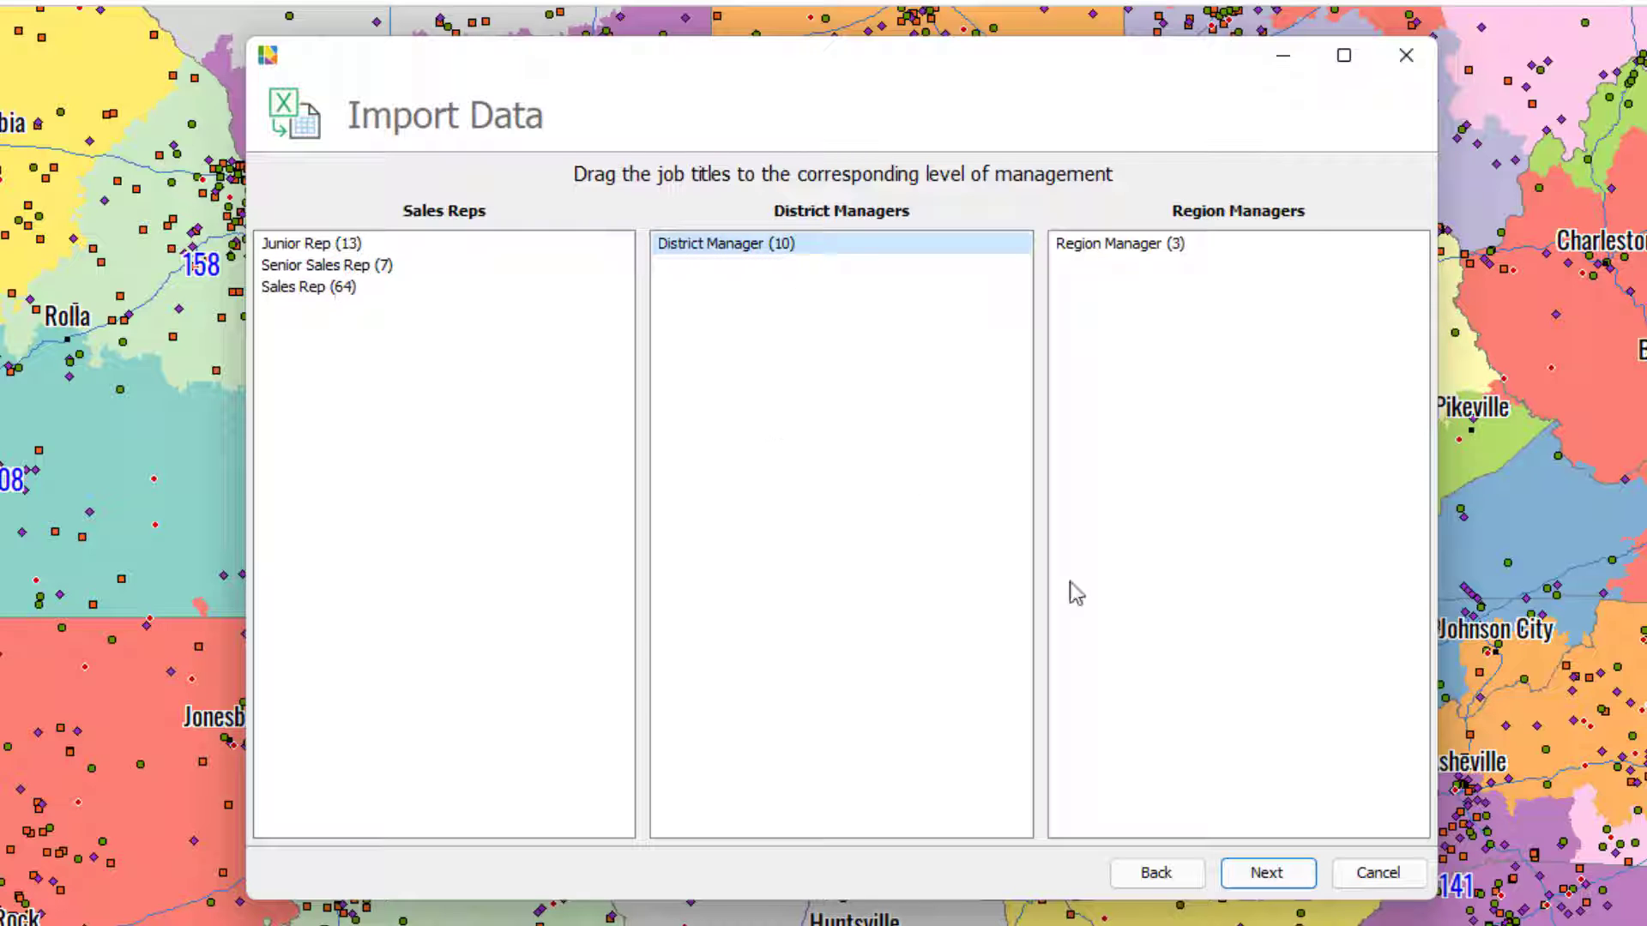
left_click(1287, 882)
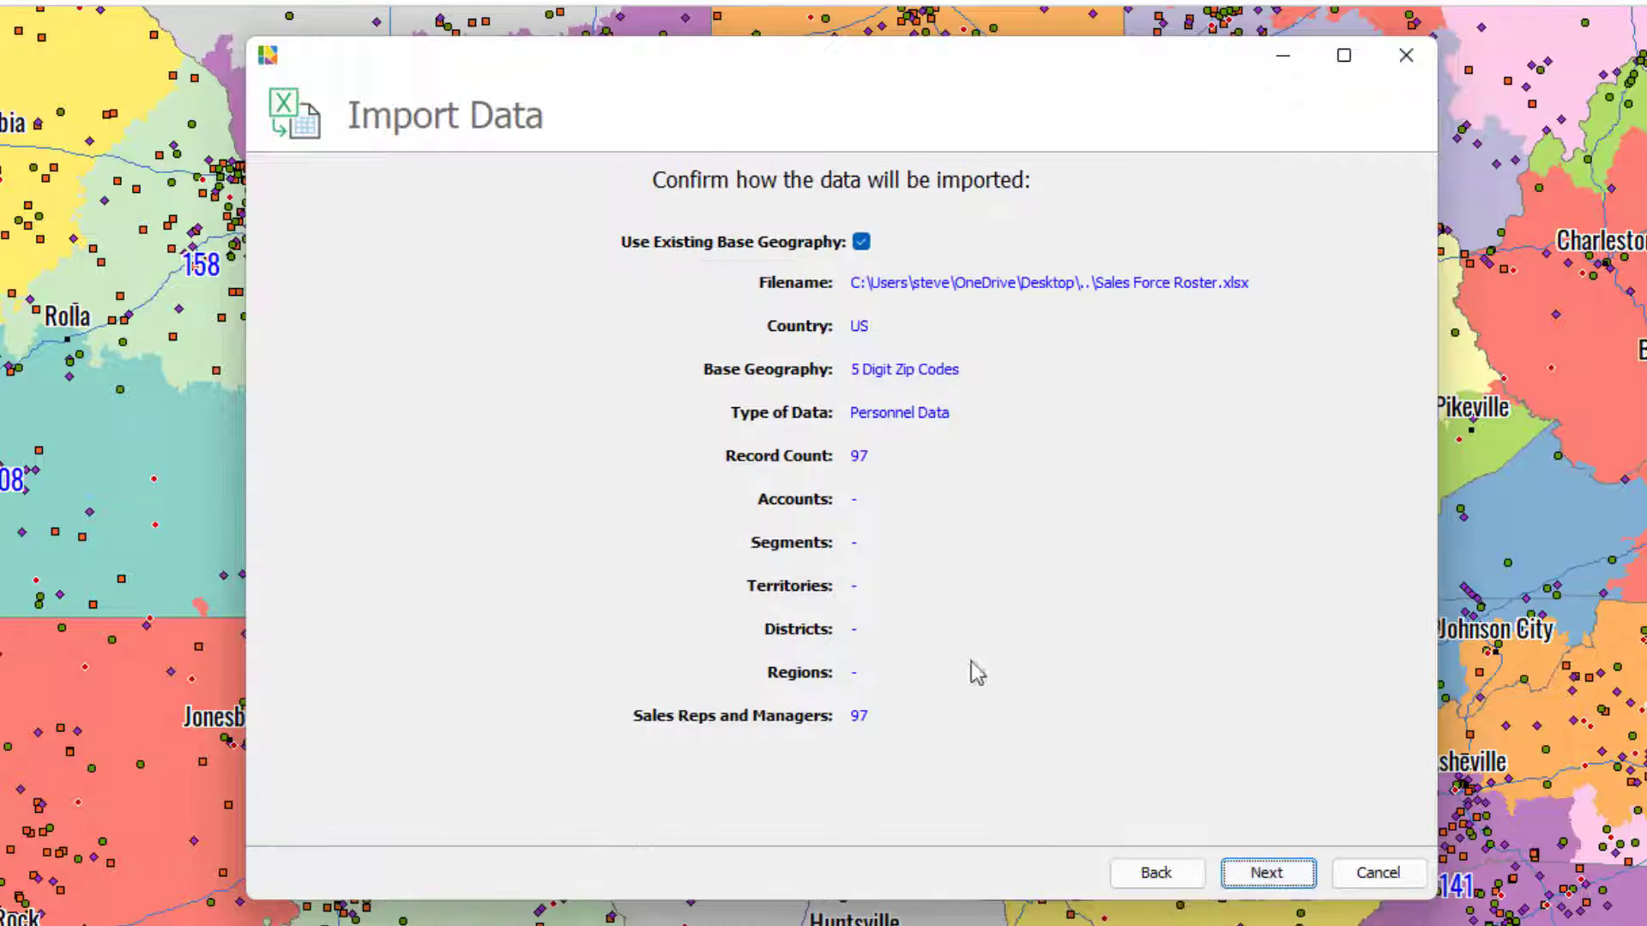
left_click(1286, 875)
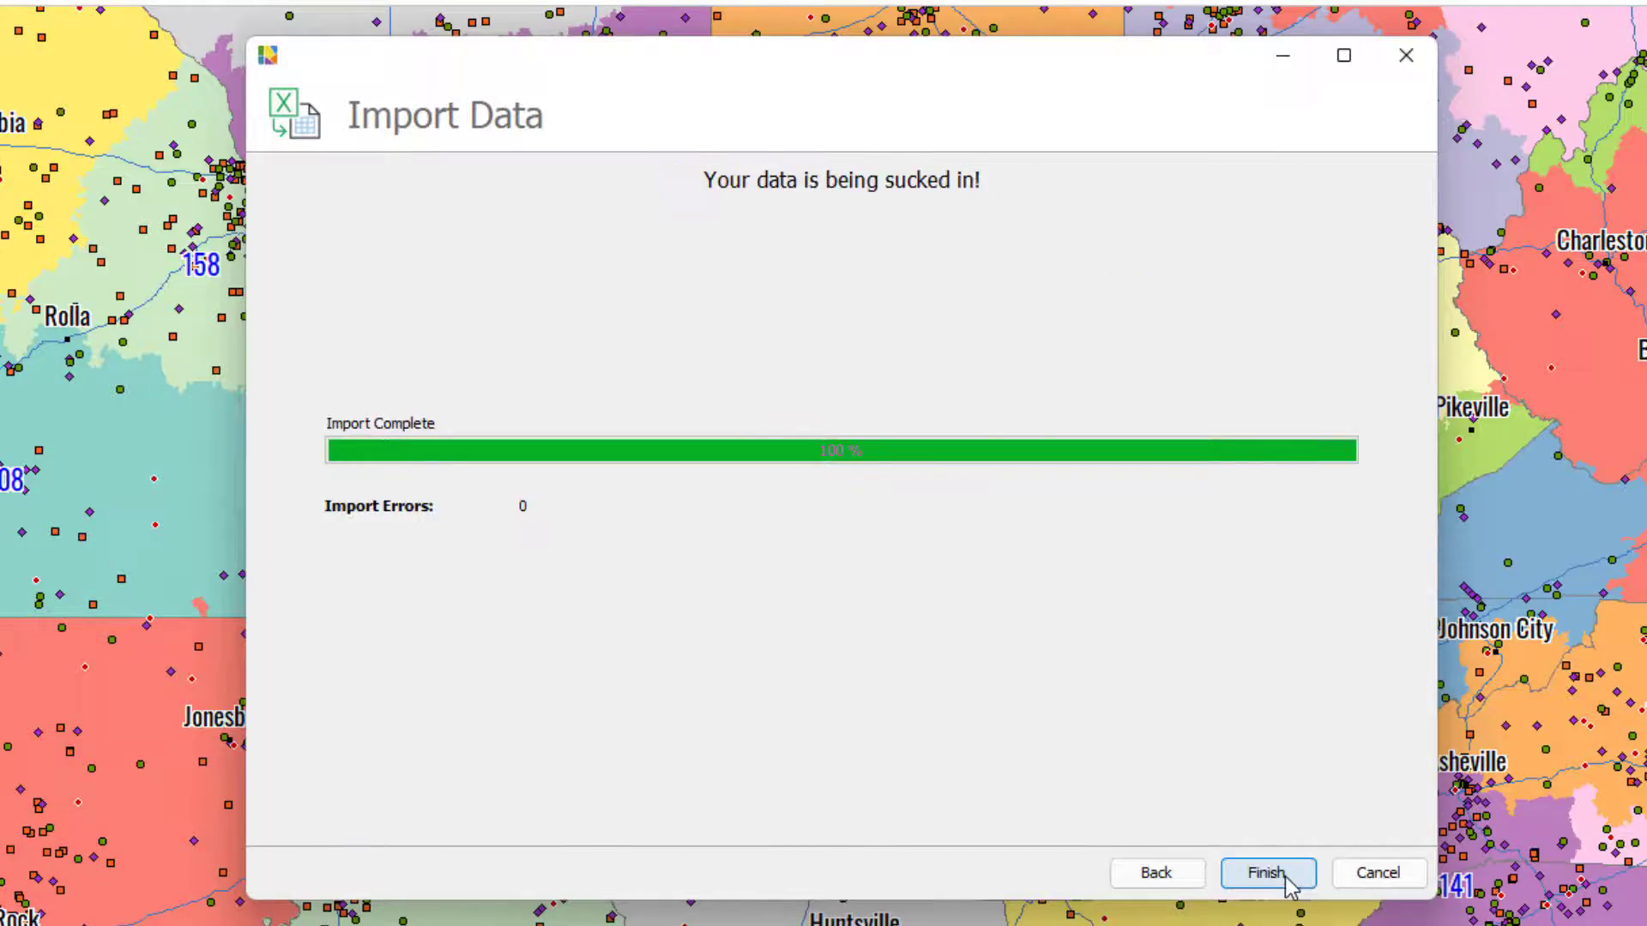
left_click(1269, 873)
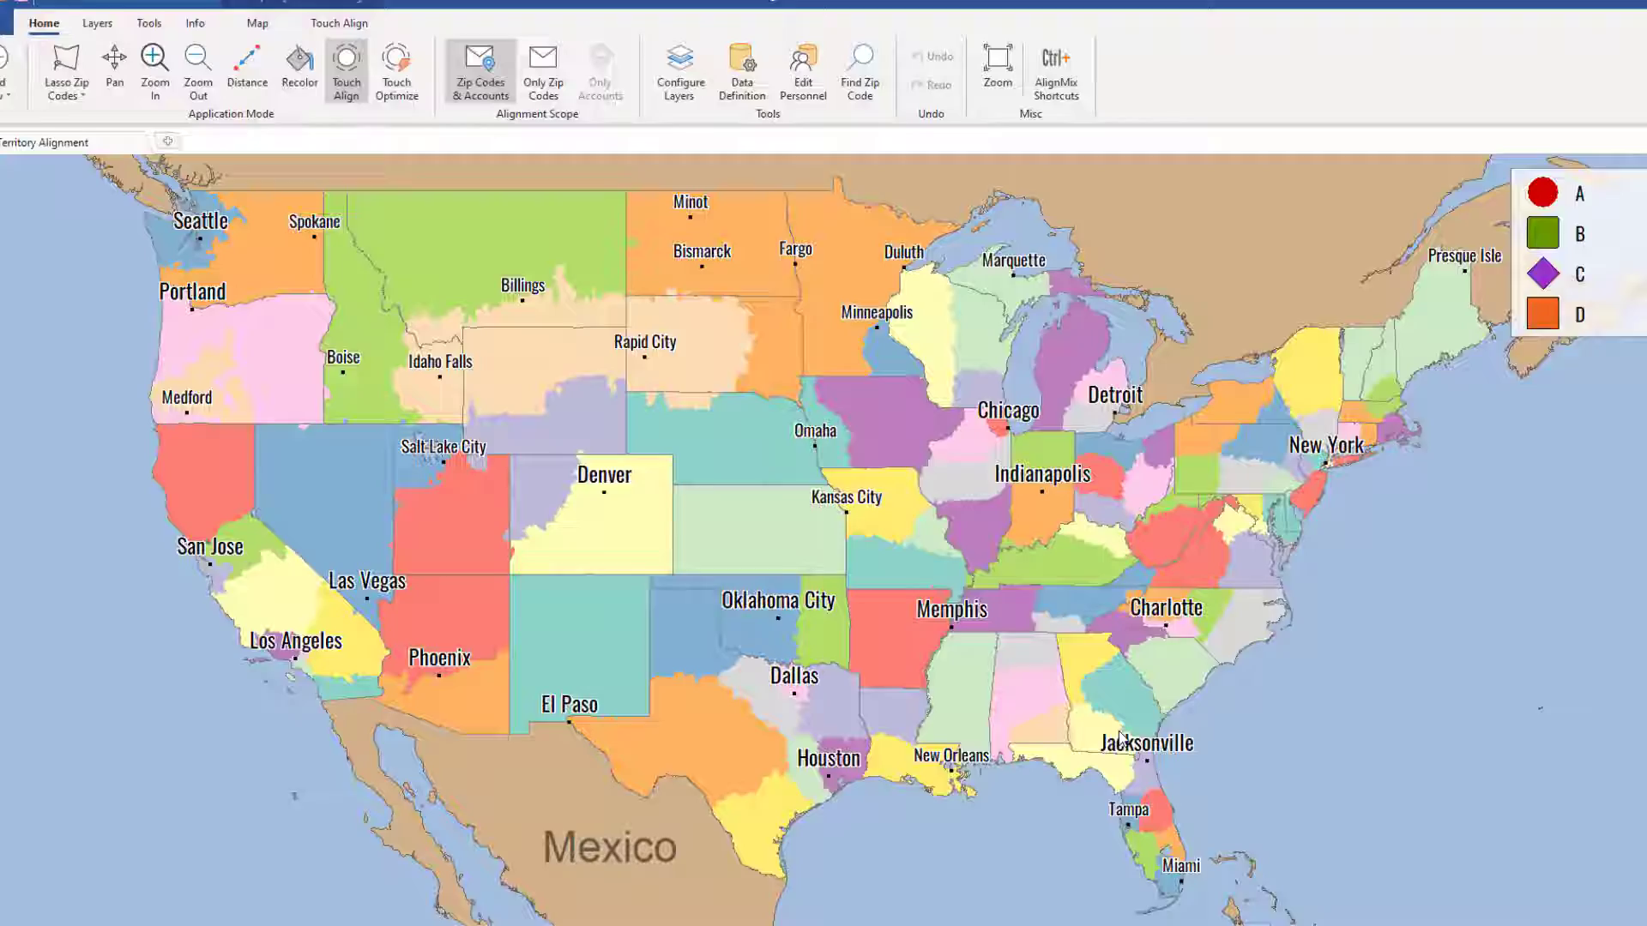
scroll(999, 648, "up", 4)
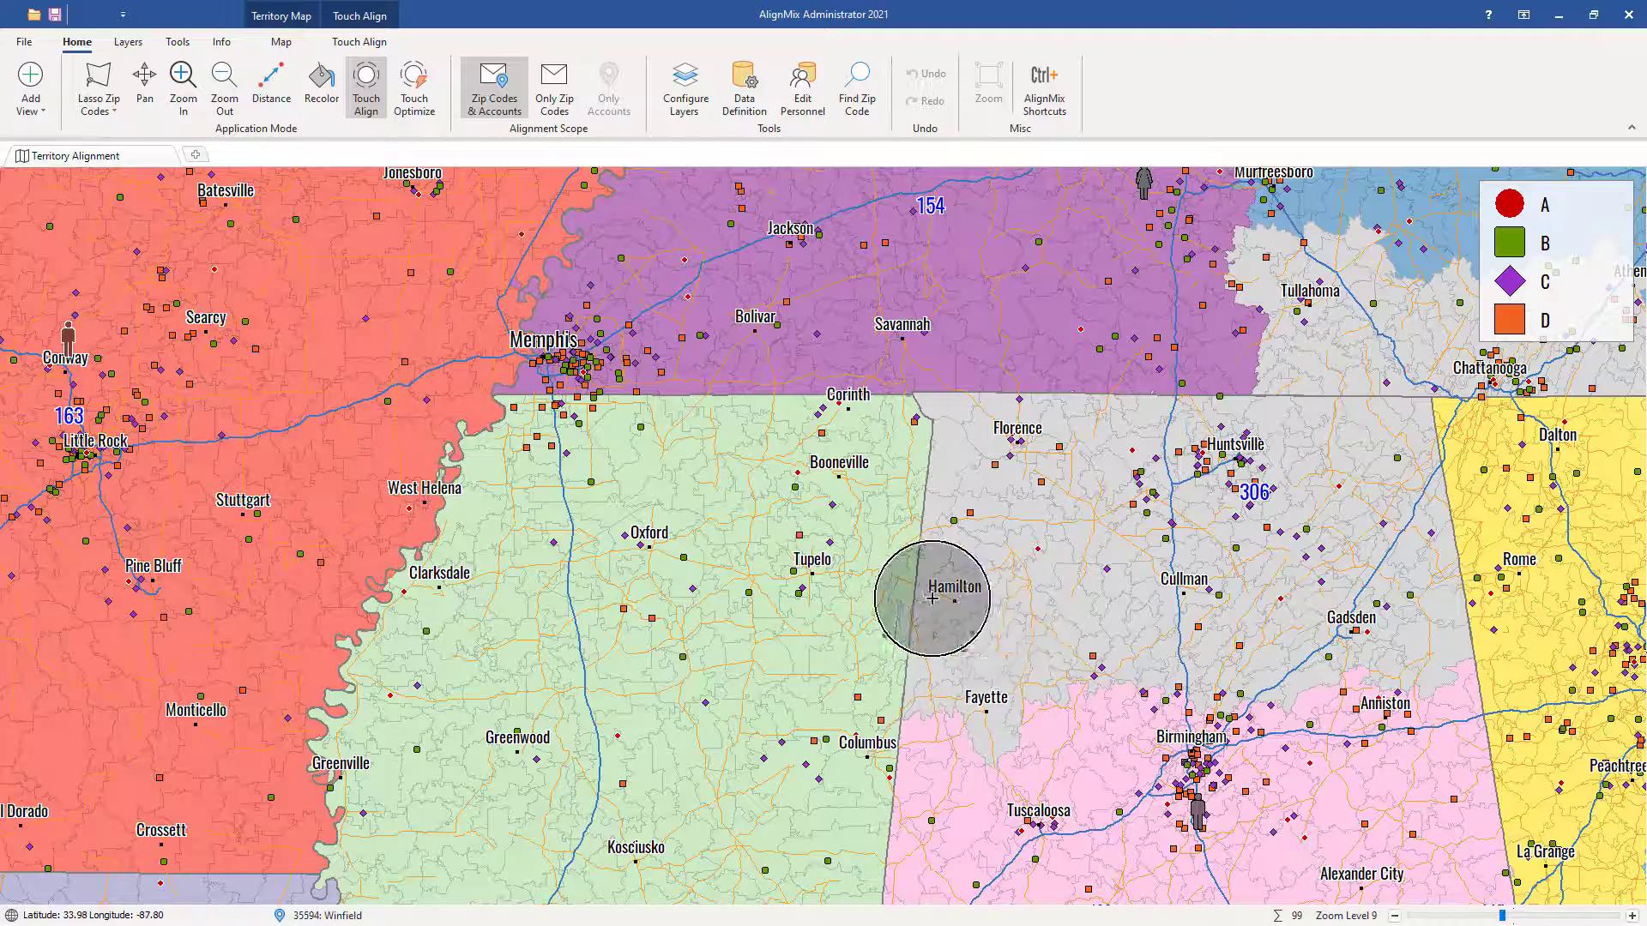
scroll(918, 574, "down", 2)
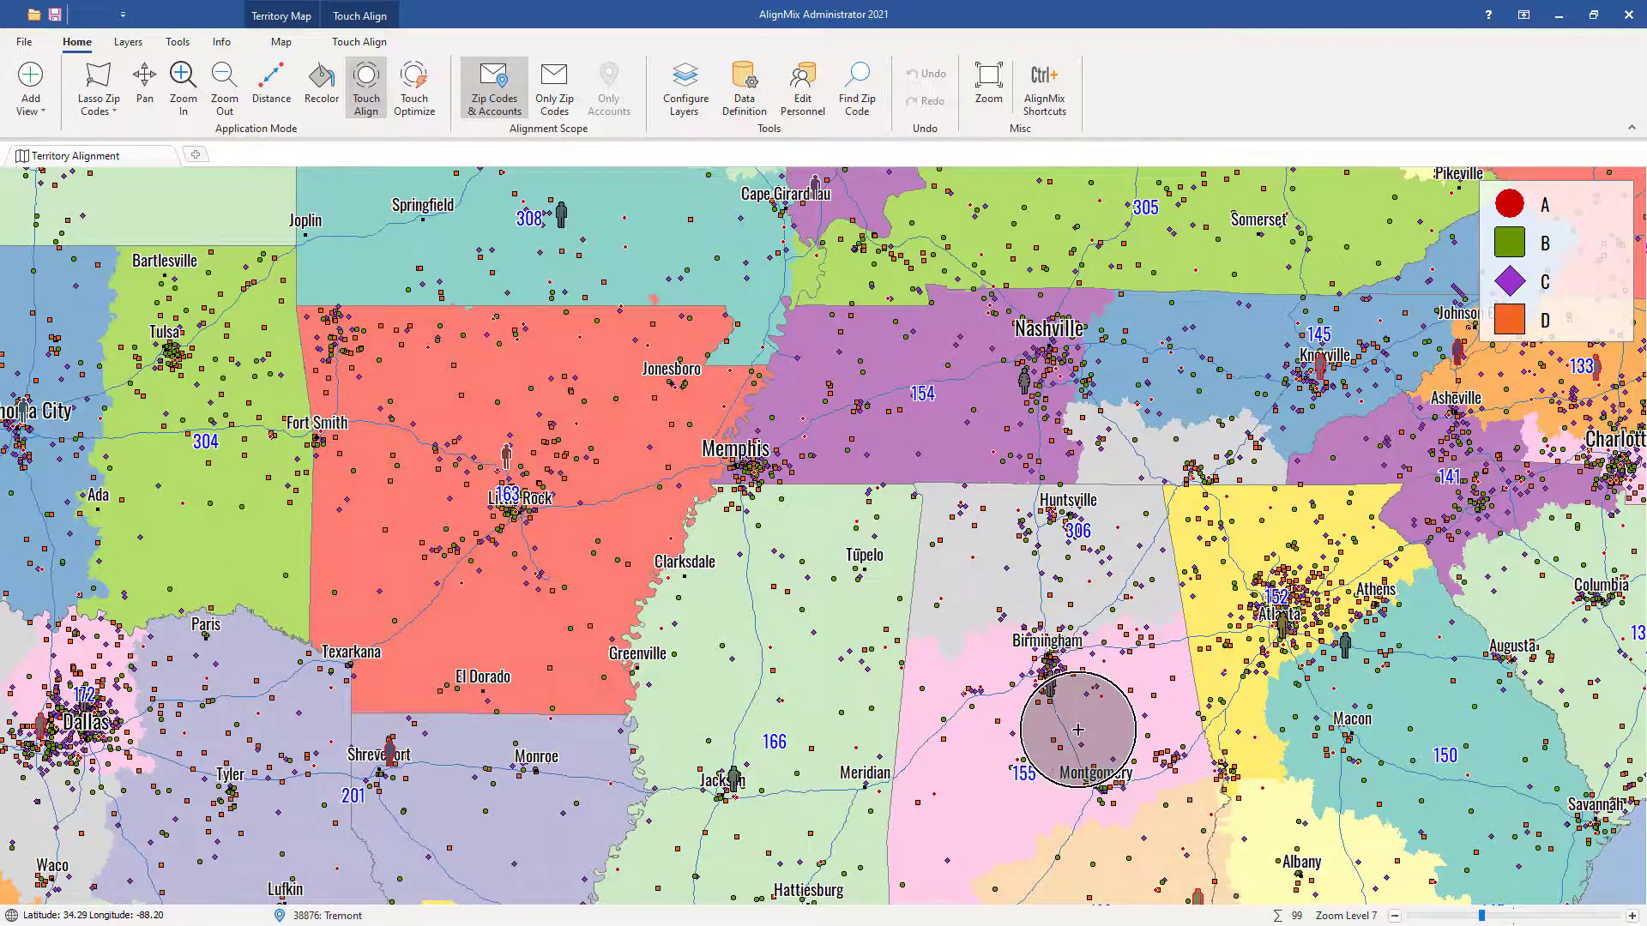
scroll(1070, 718, "up", 4)
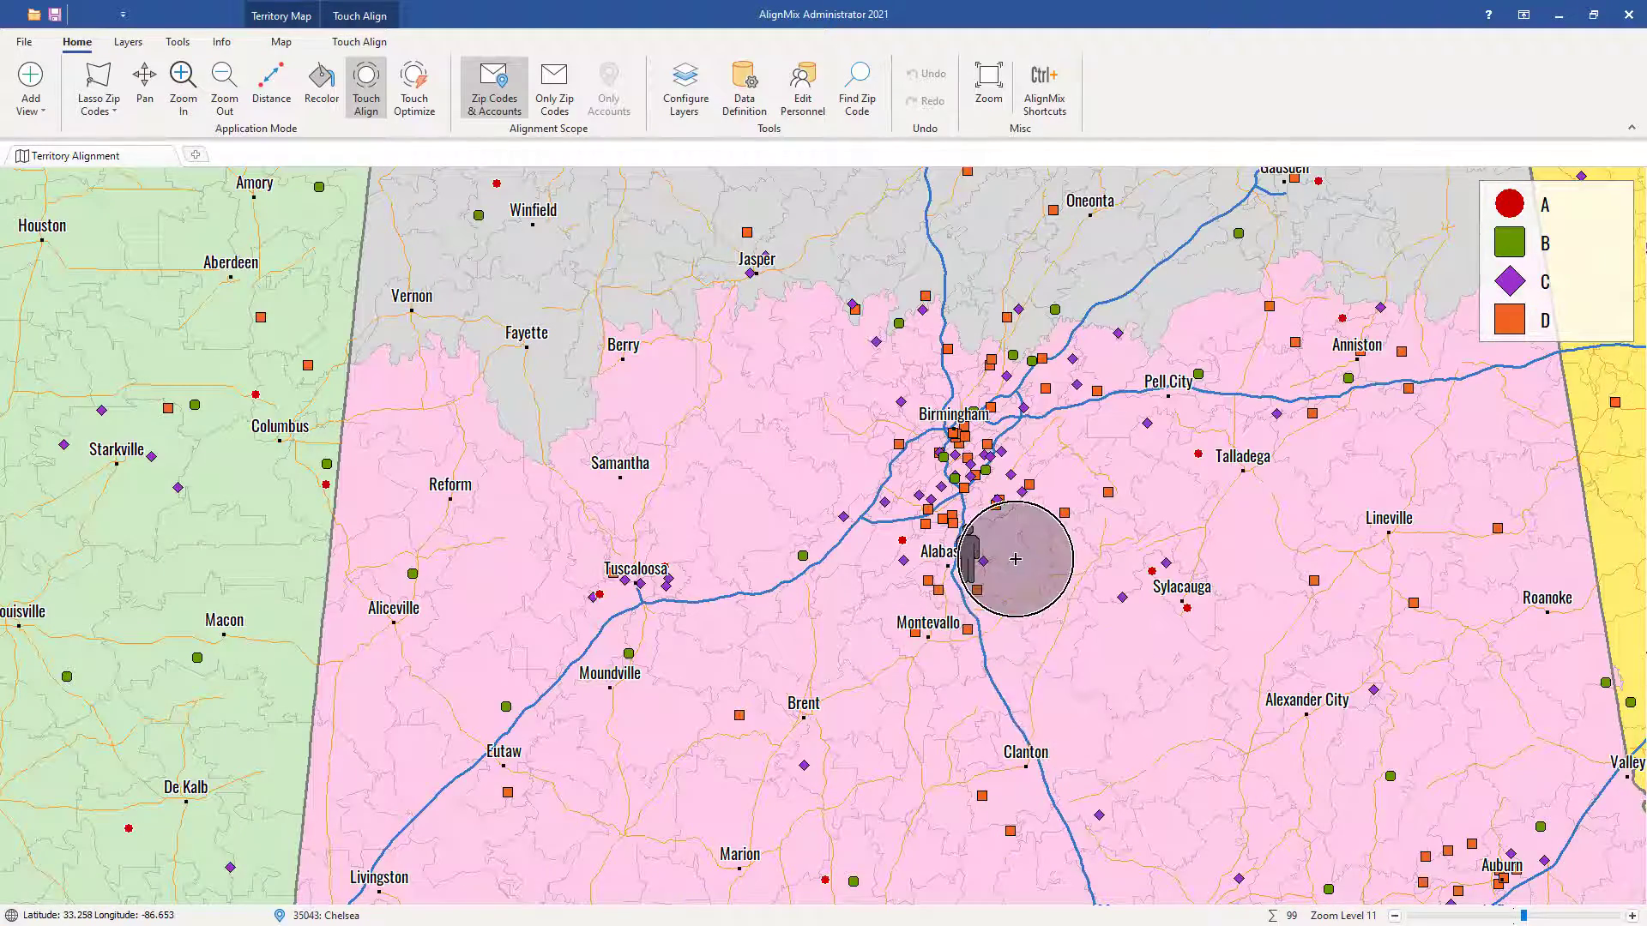
scroll(1129, 513, "down", 4)
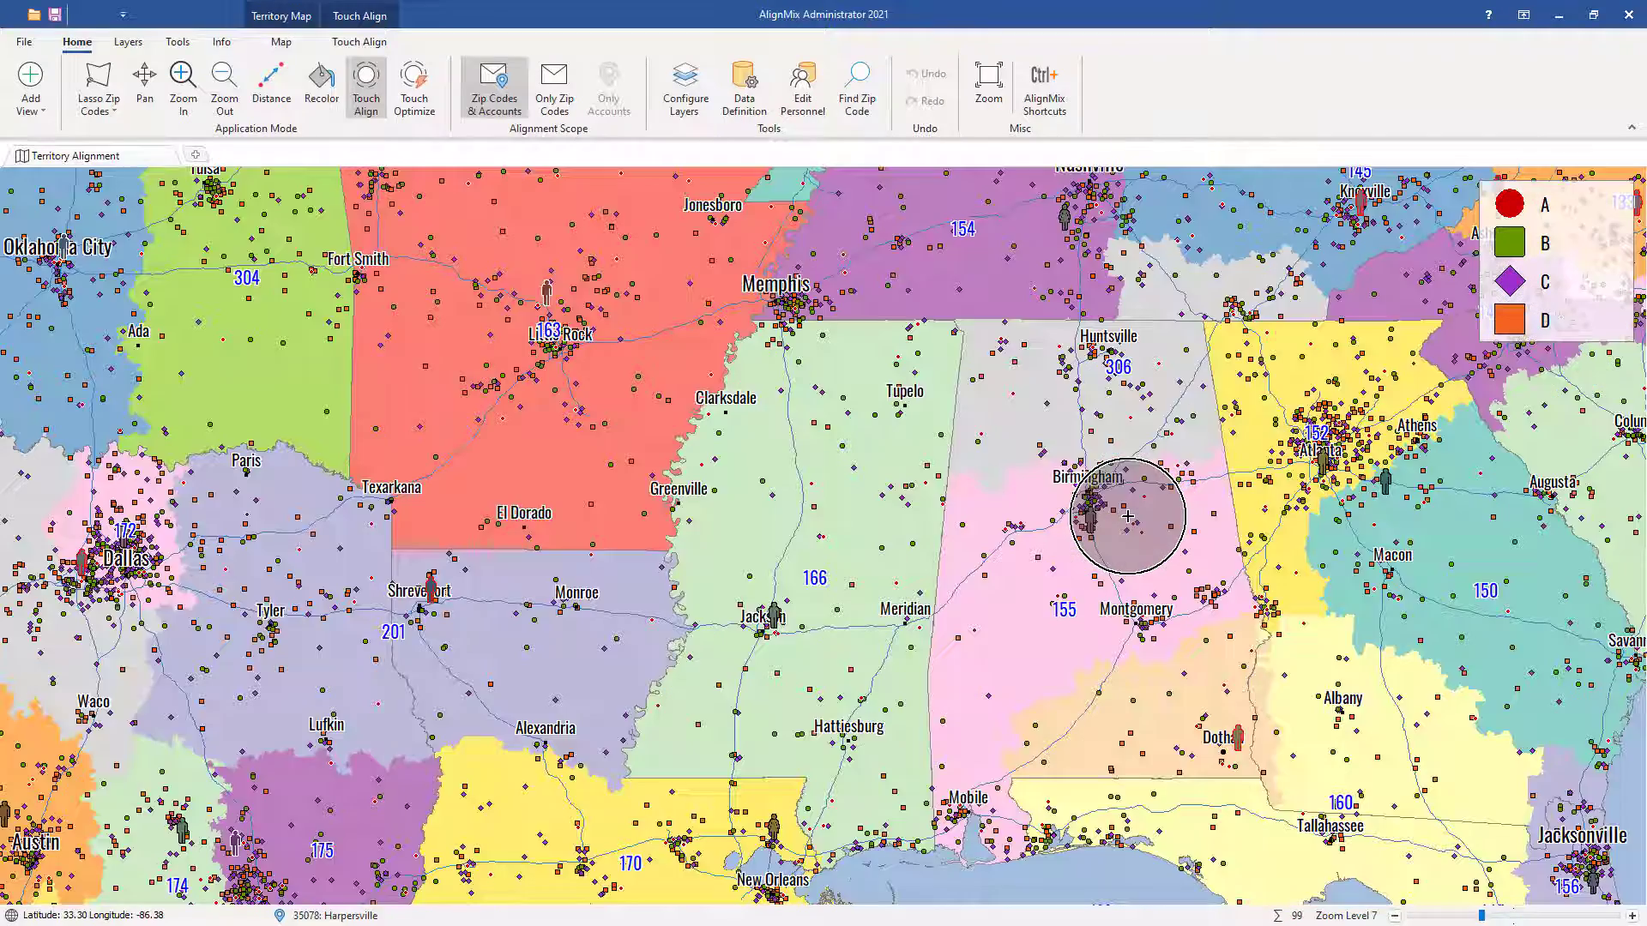
scroll(1126, 512, "down", 2)
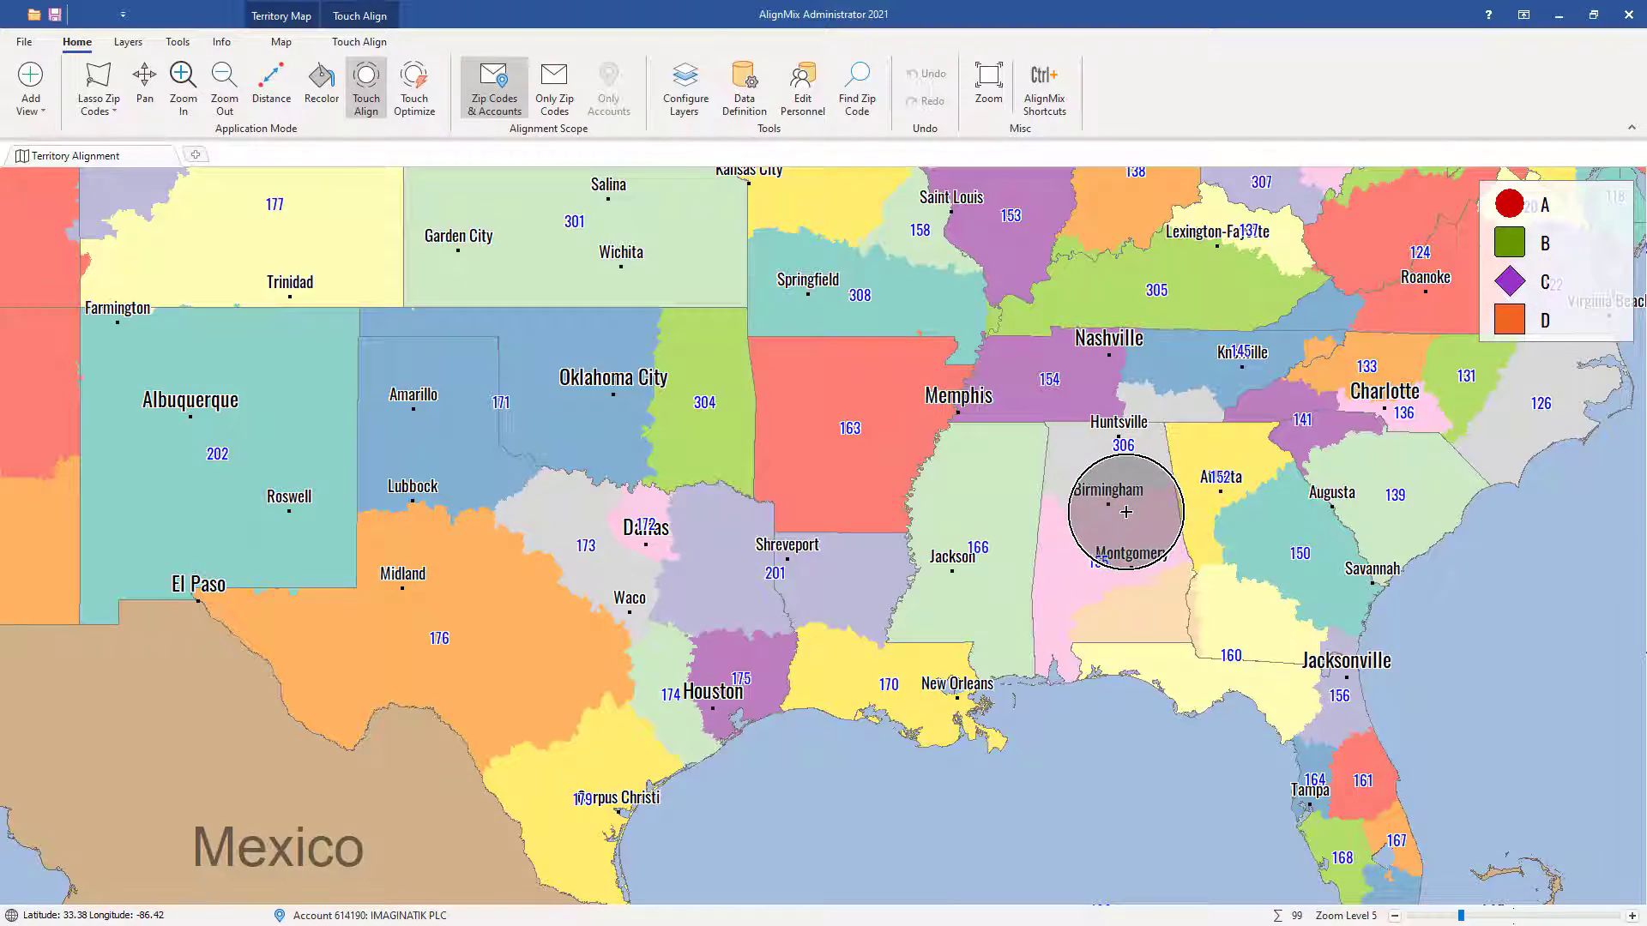
scroll(772, 566, "up", 4)
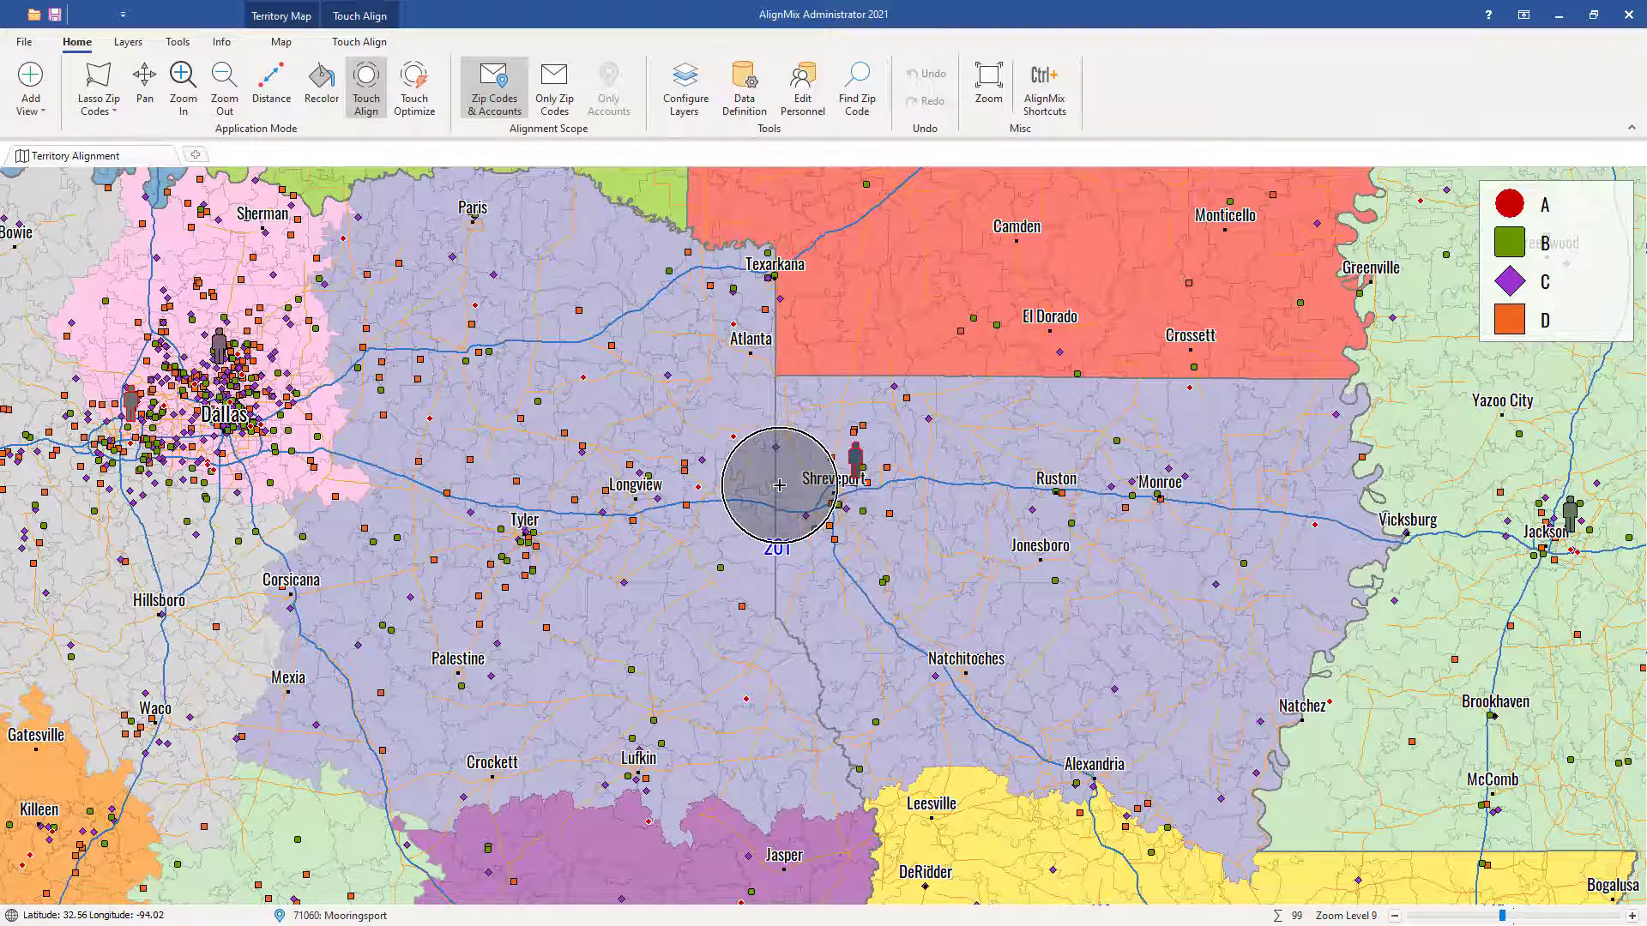
scroll(1046, 496, "down", 2)
scroll(1045, 495, "down", 2)
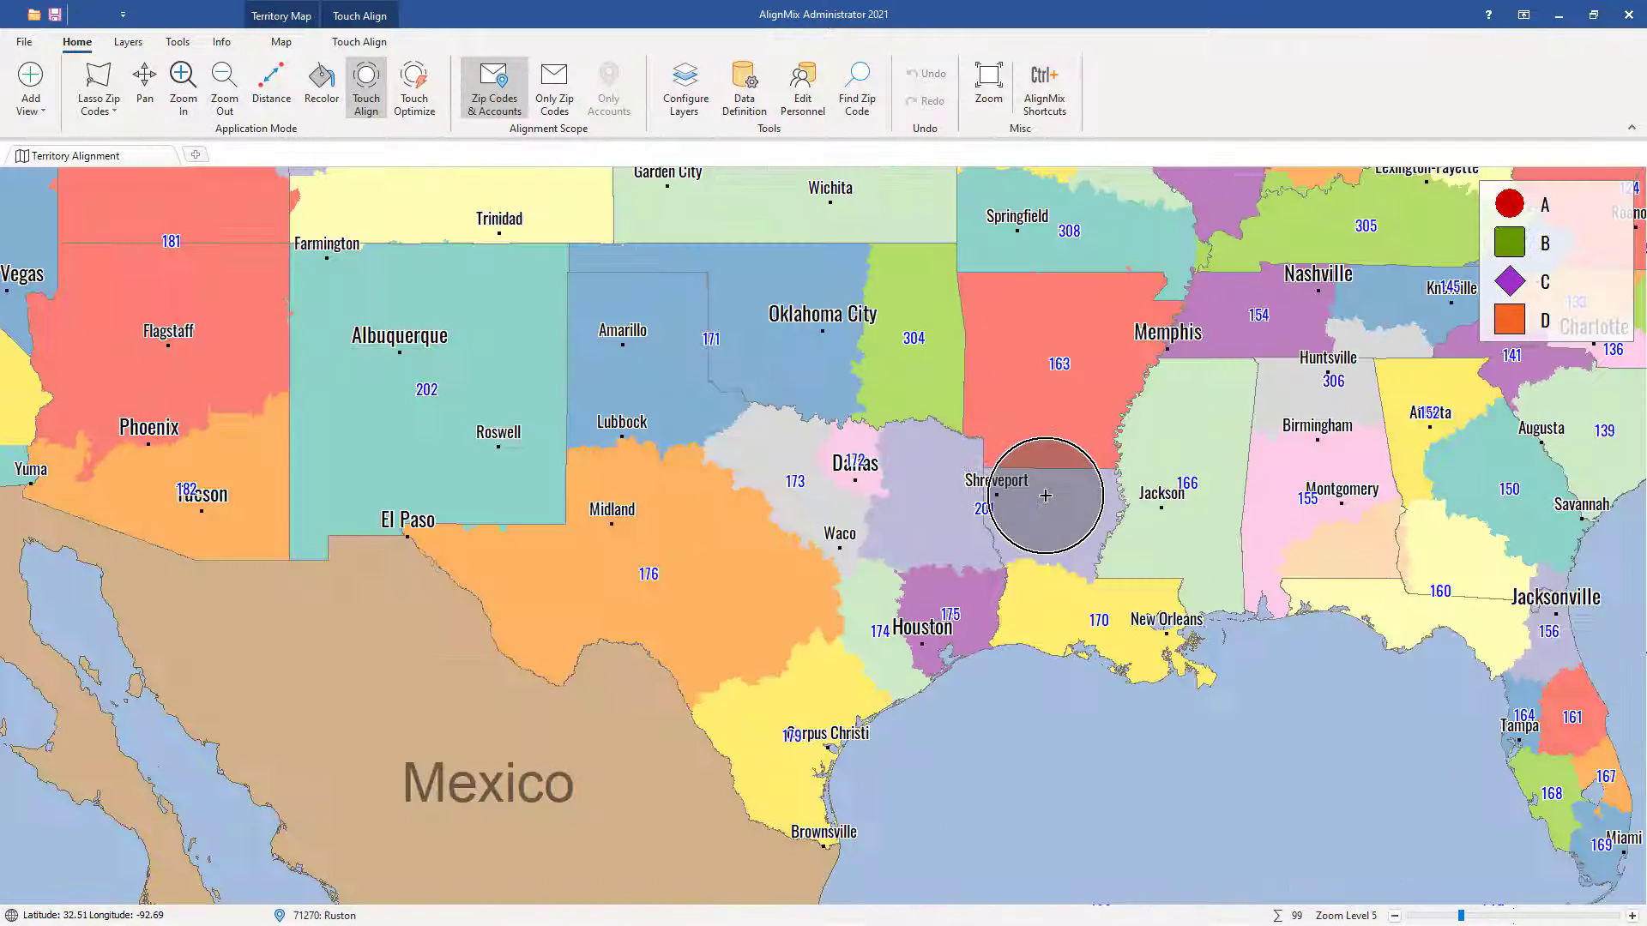